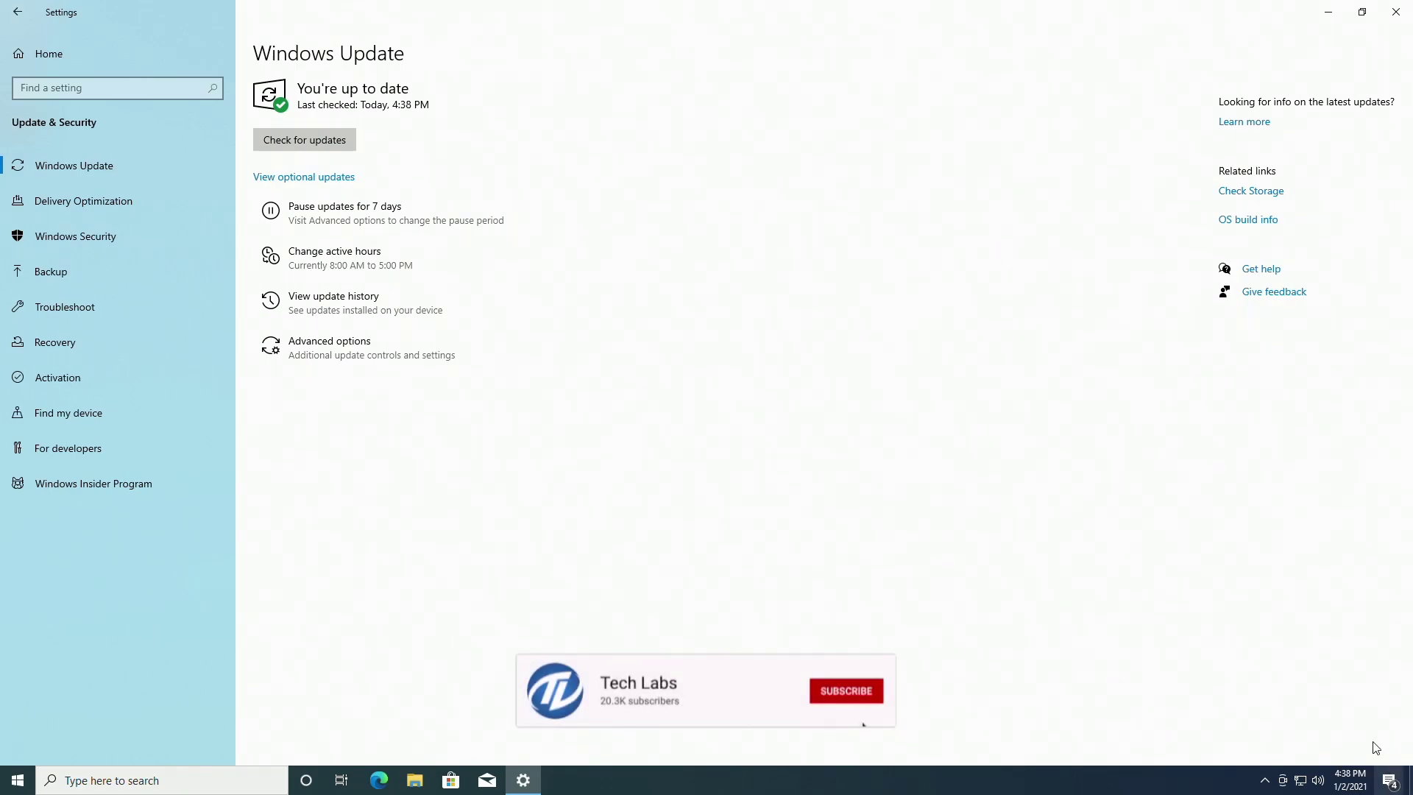
Turn off the advertising ID and suggested content in Privacy General settings
click(1395, 12)
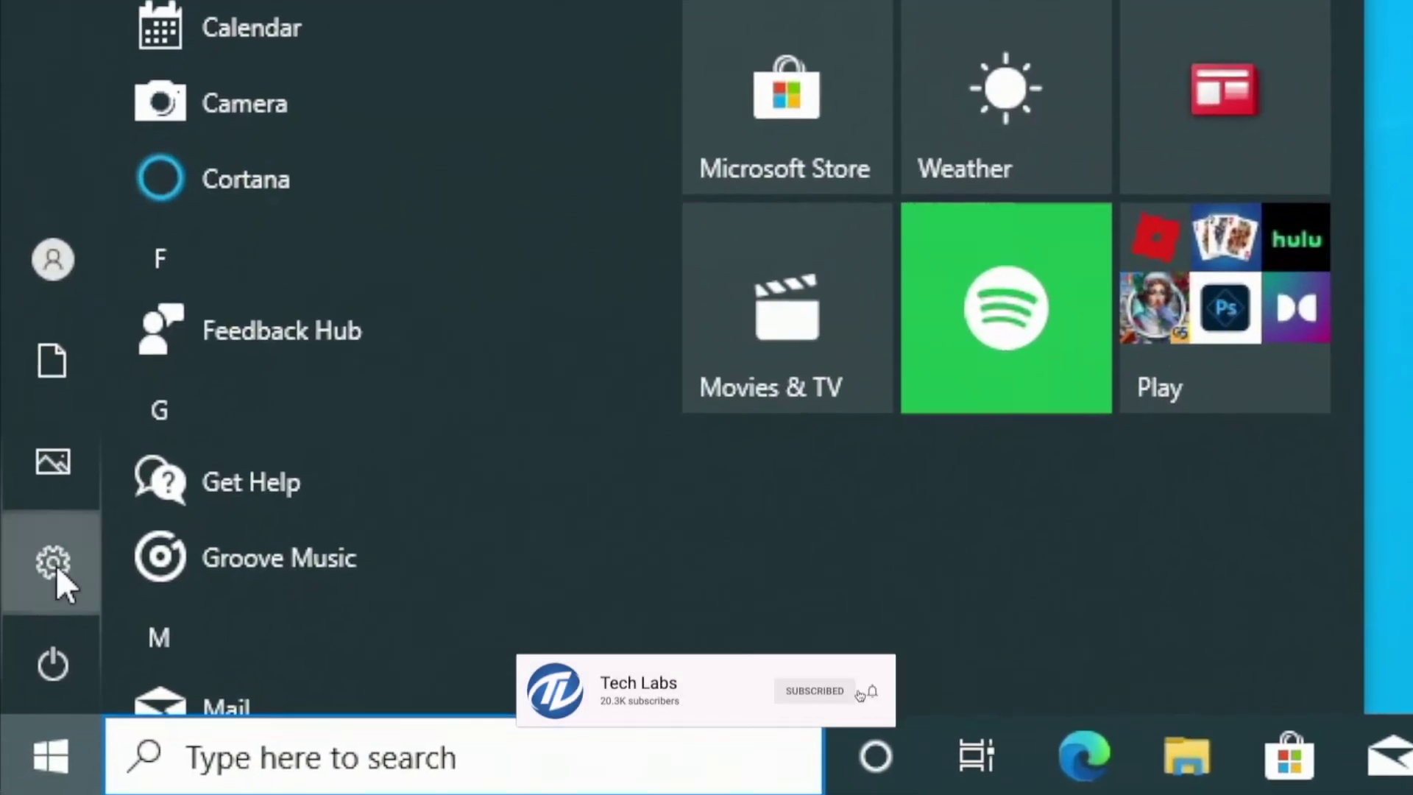
click(53, 563)
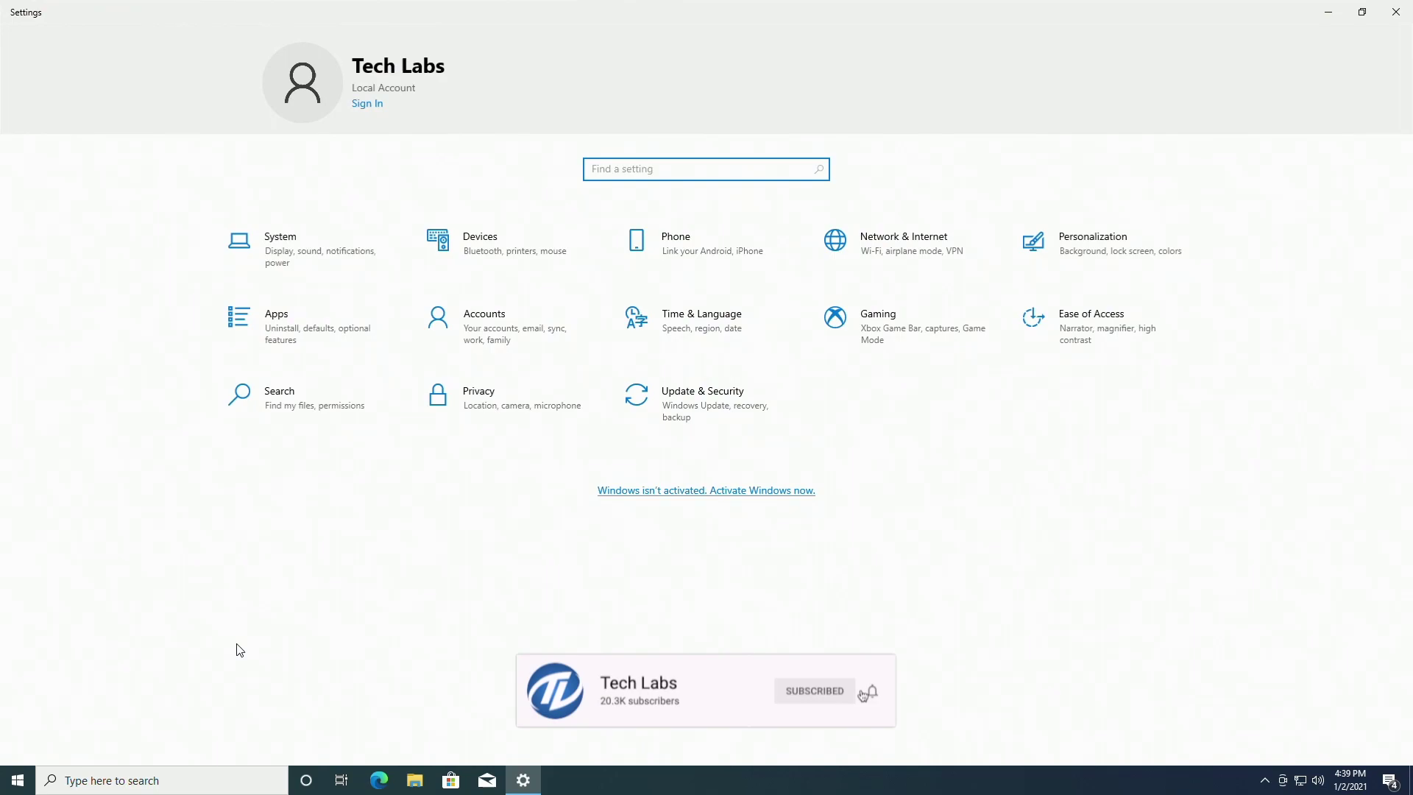
click(479, 398)
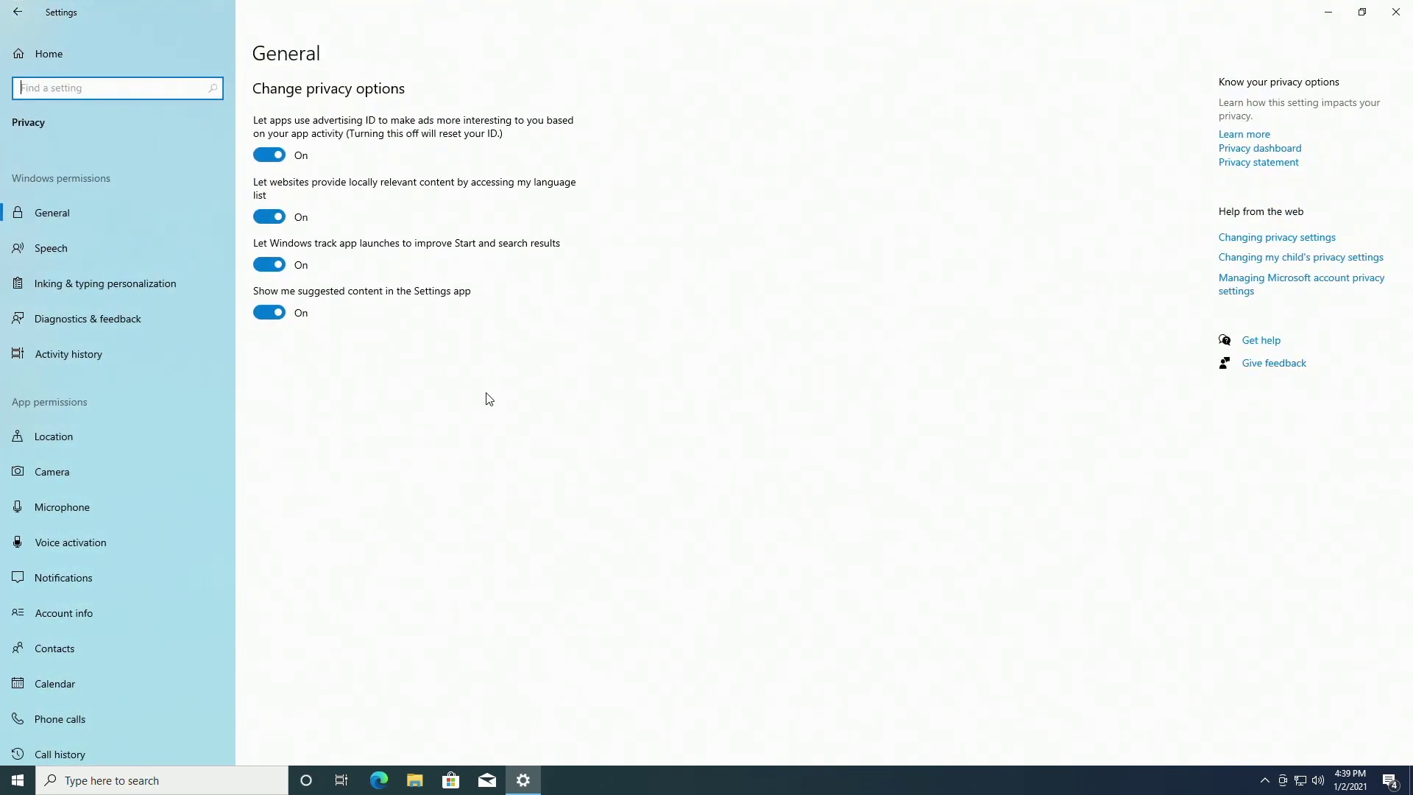
click(269, 155)
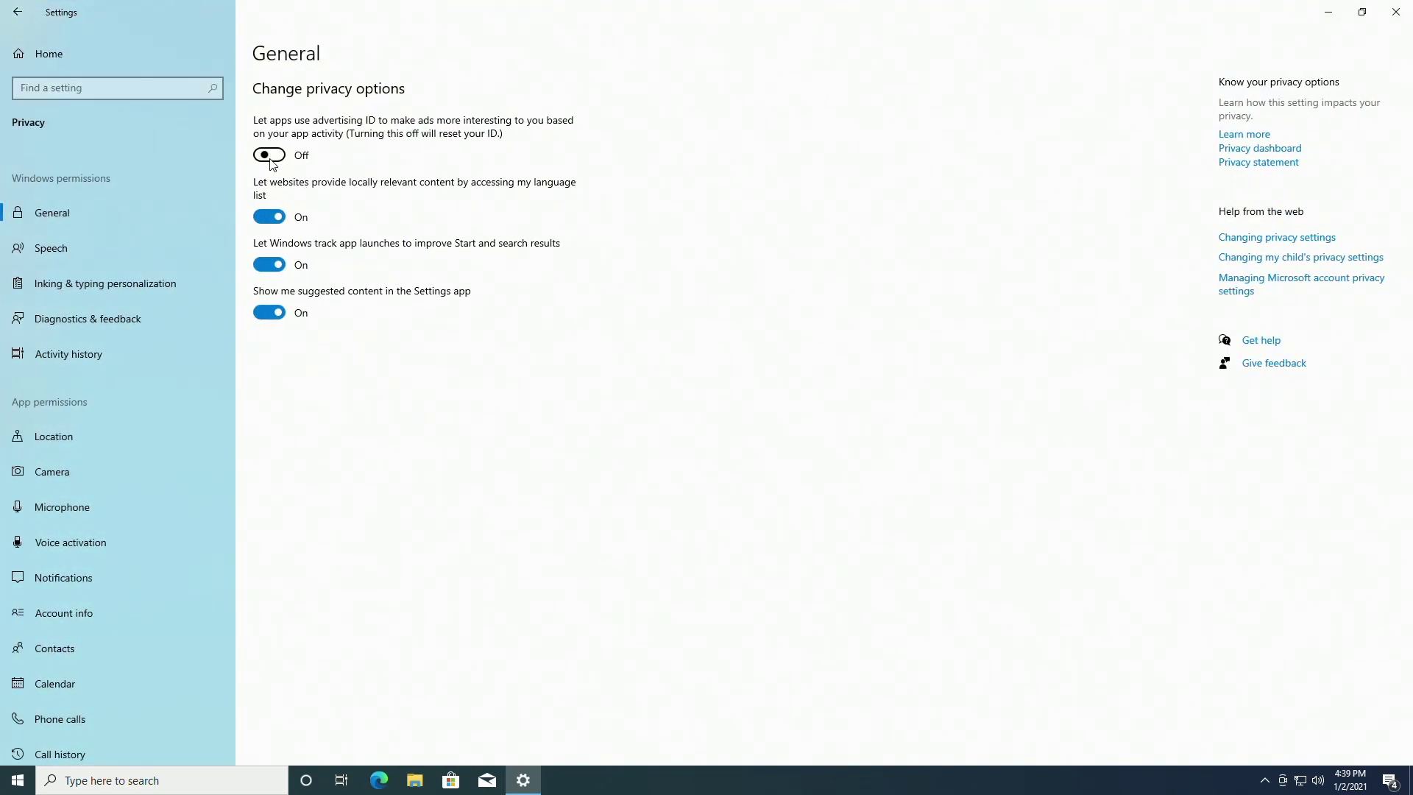
click(270, 313)
Turn off online speech recognition and inking and typing personalization
click(51, 247)
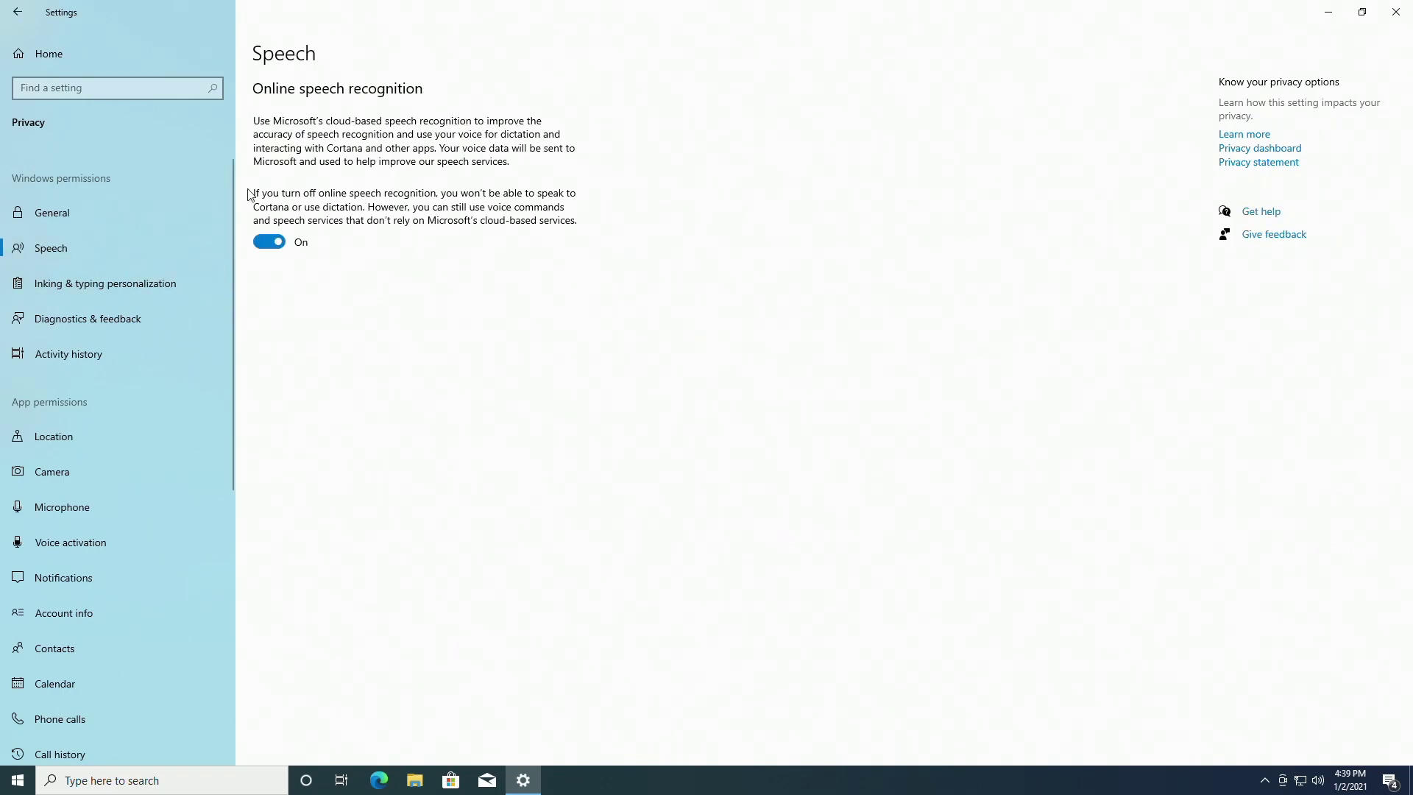
click(266, 240)
click(104, 282)
click(269, 214)
Set feedback frequency to Never and clear the stored activity history
click(86, 319)
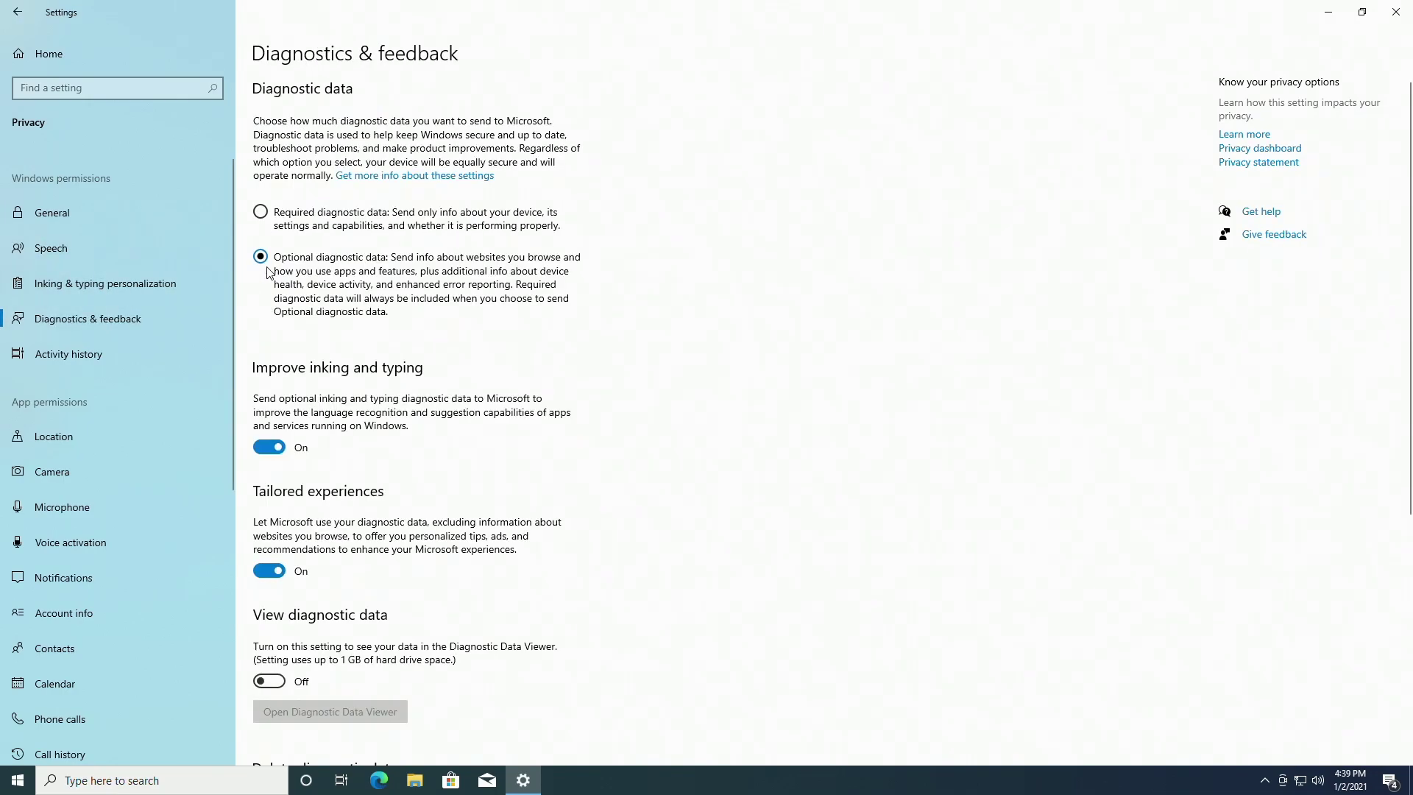
drag(1407, 300, 1407, 618)
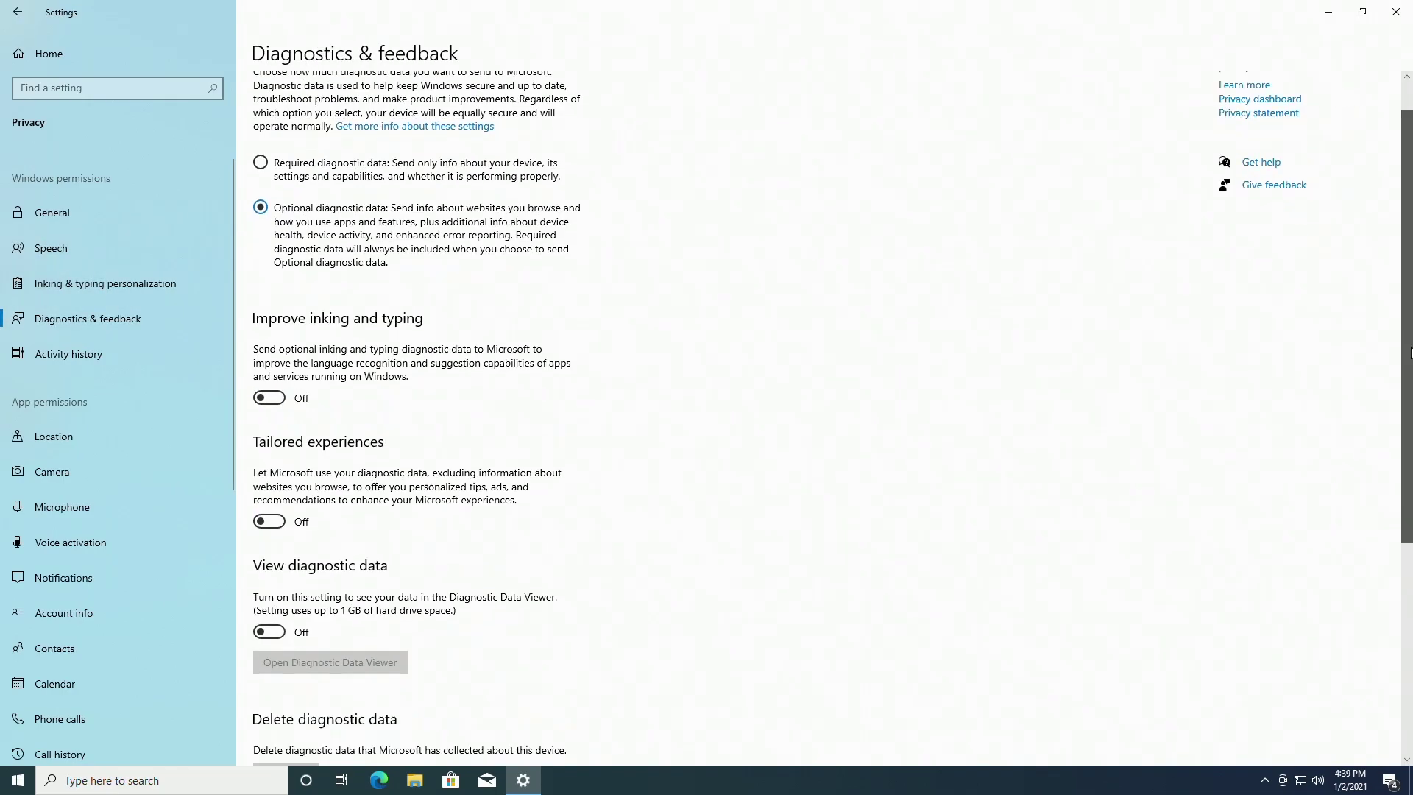
click(417, 614)
click(385, 714)
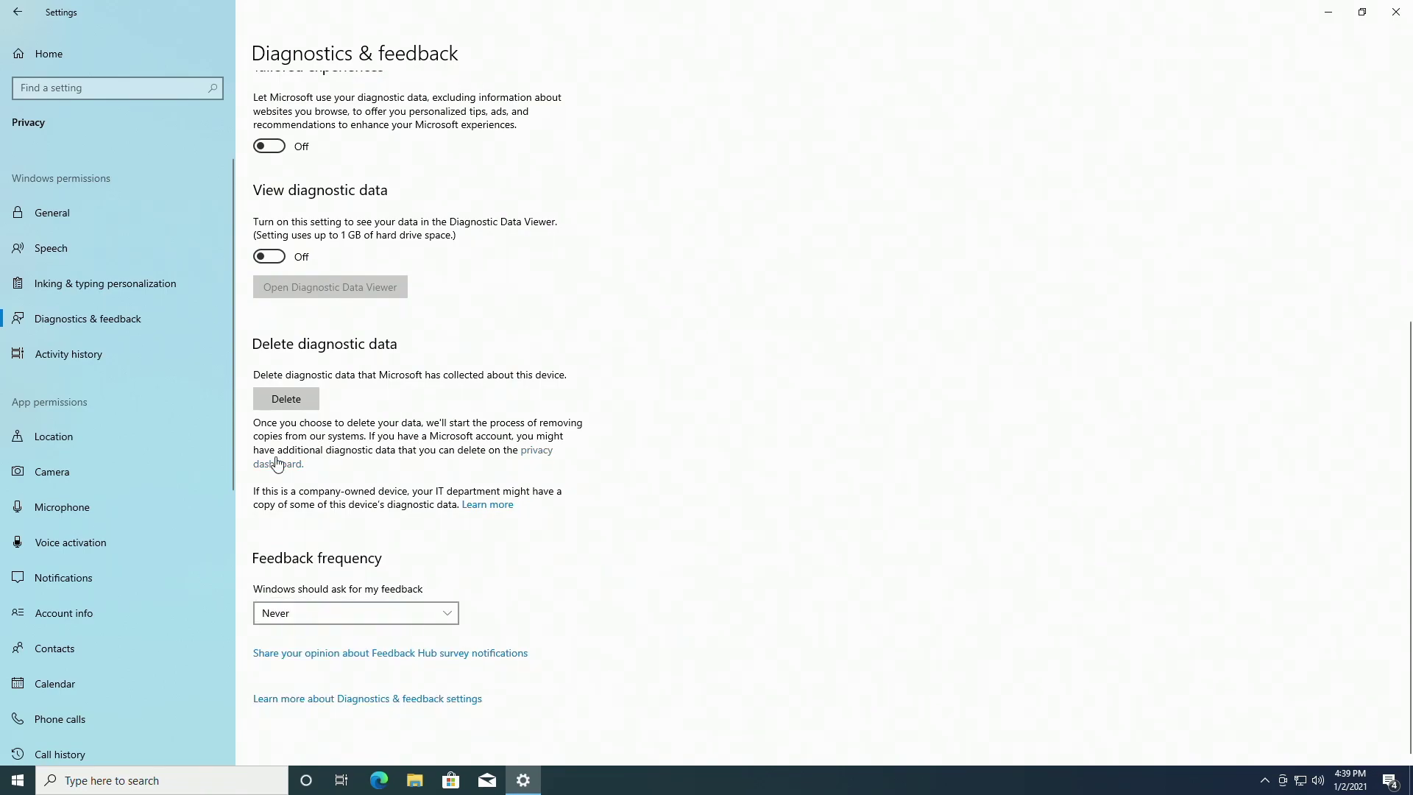
click(69, 353)
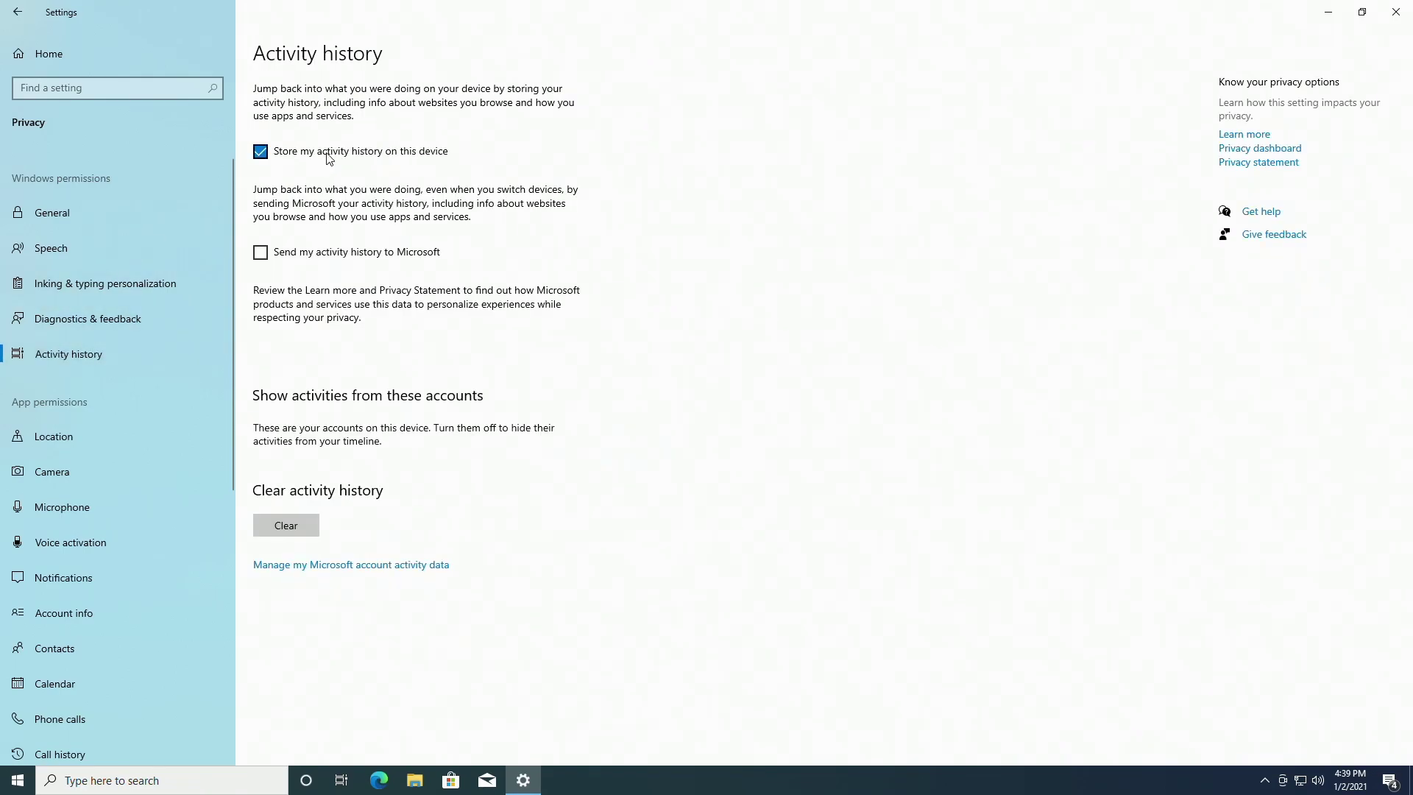
click(295, 528)
click(234, 489)
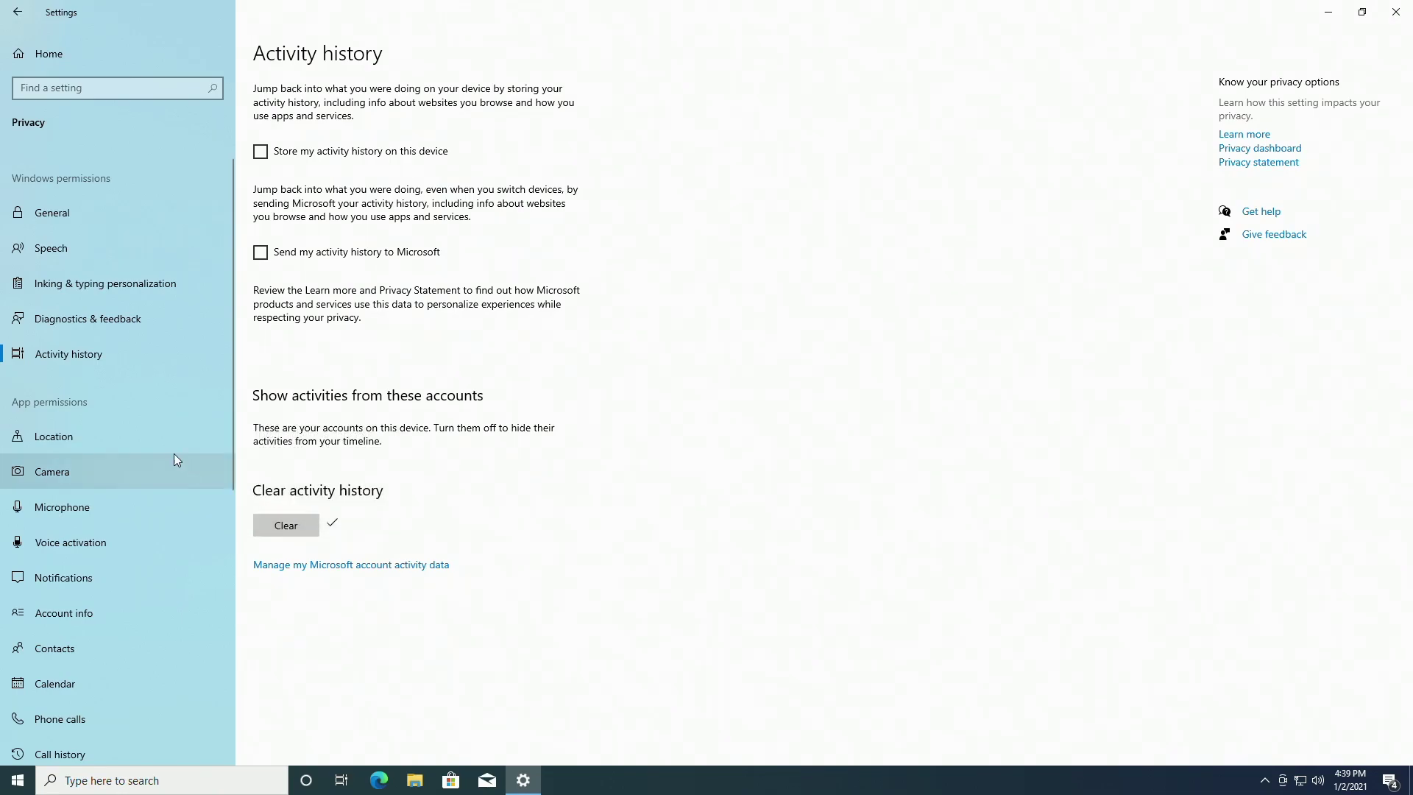
click(53, 435)
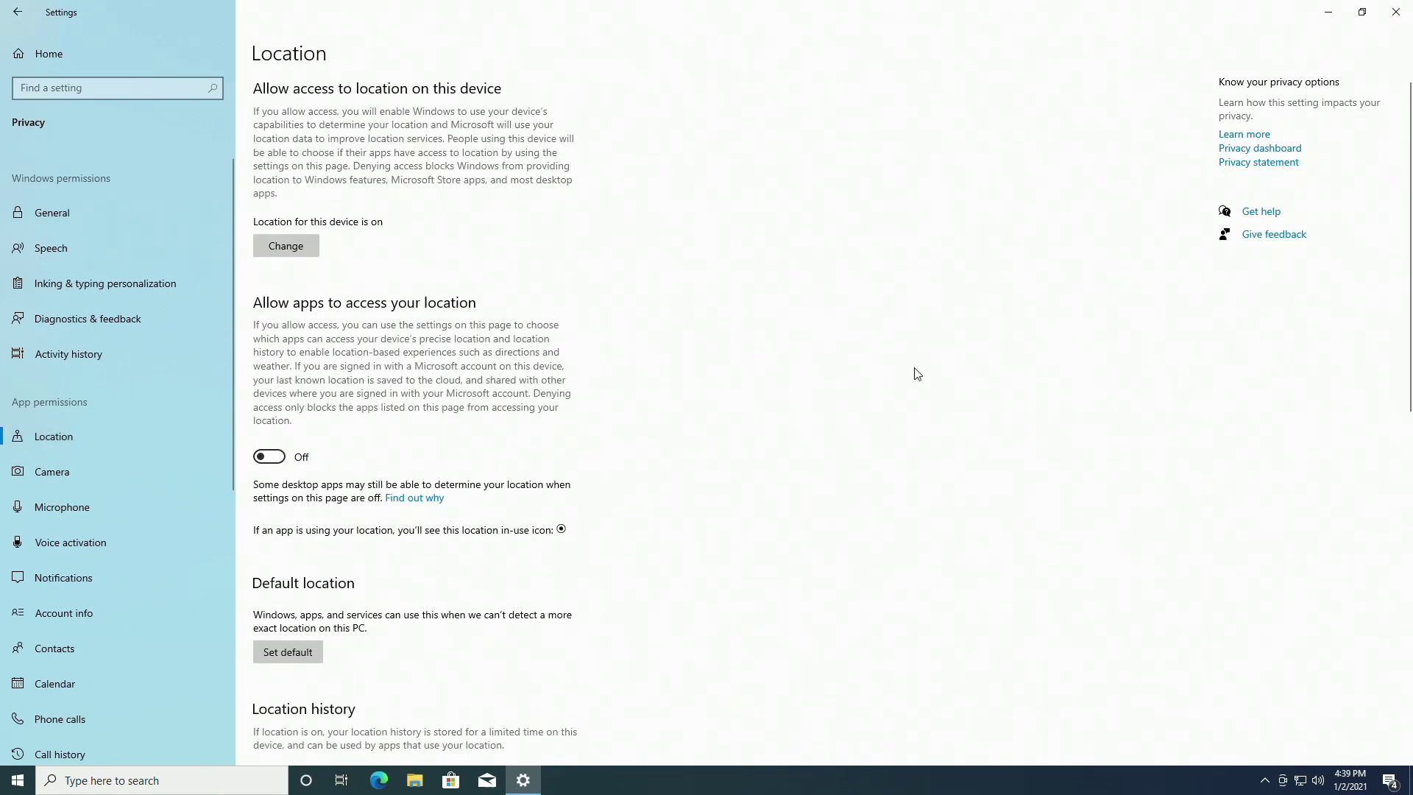
drag(1406, 221, 1407, 519)
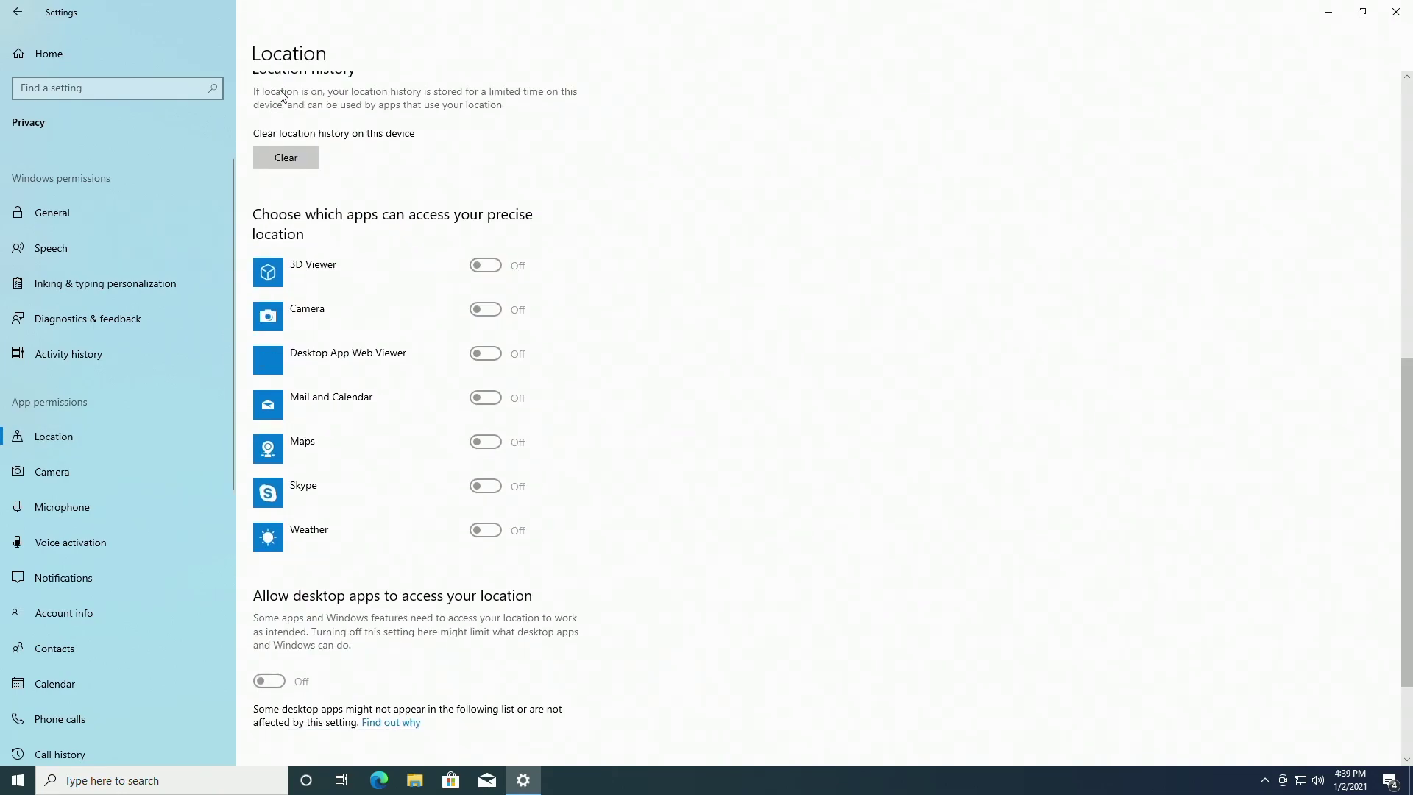
Block app access to the camera, microphone and notifications
click(51, 471)
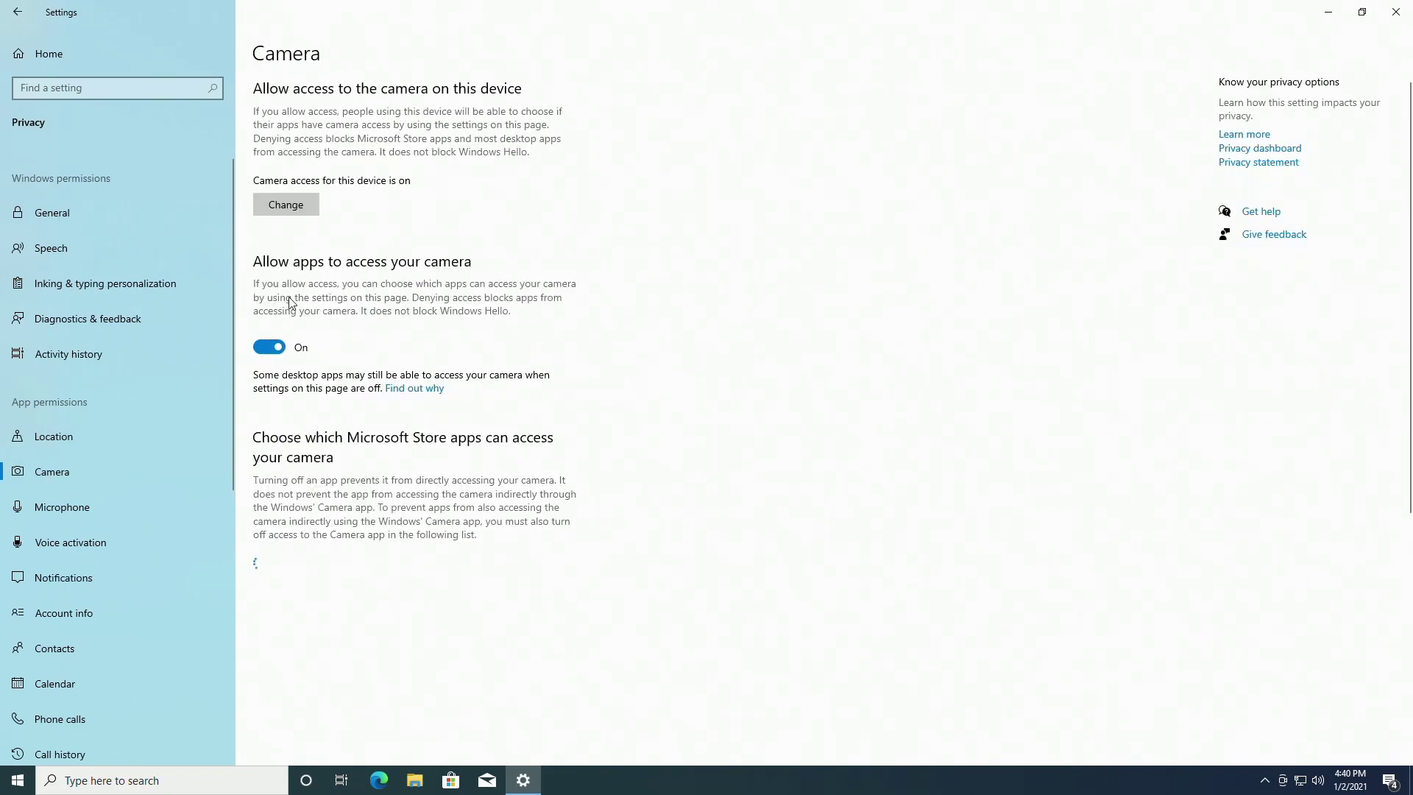
click(269, 346)
click(61, 507)
click(270, 347)
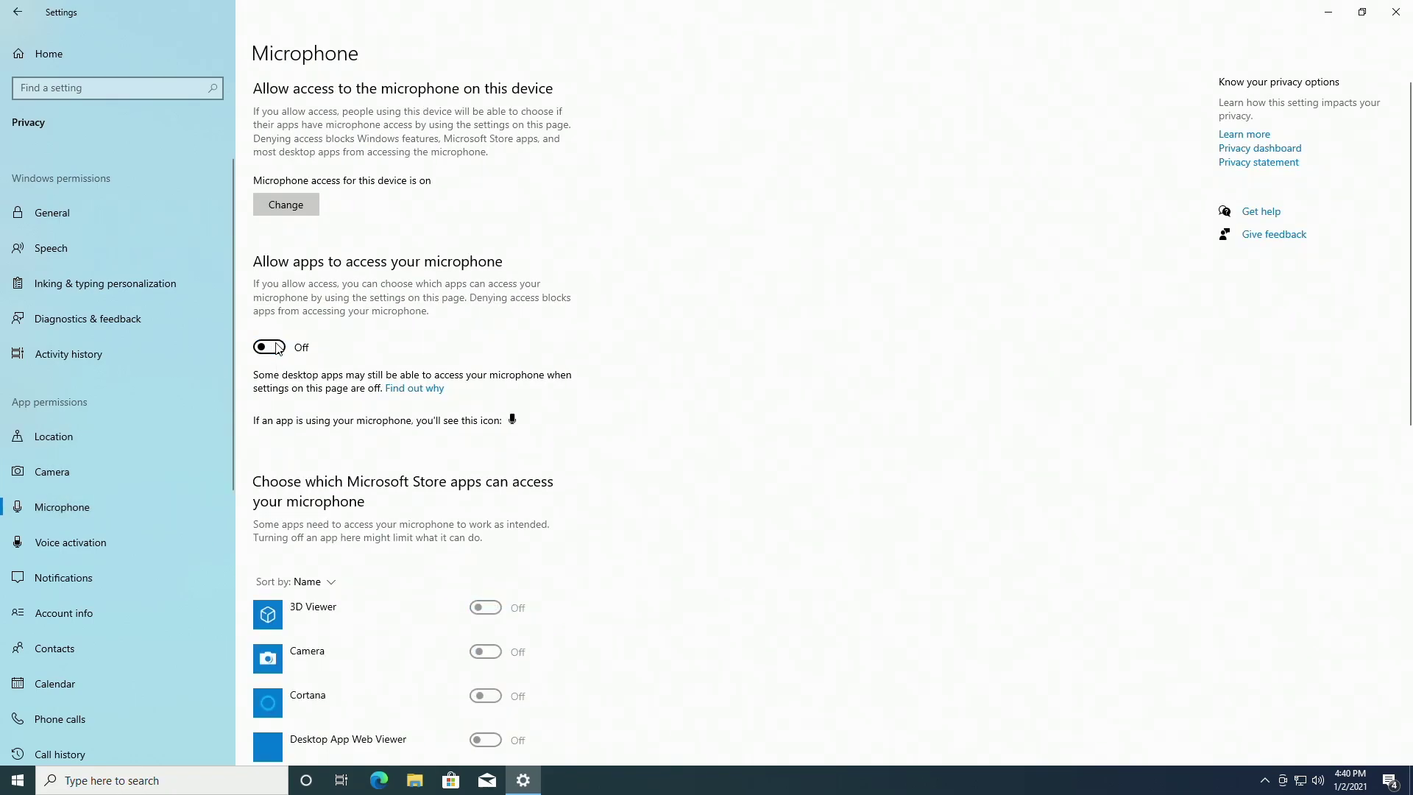
click(71, 543)
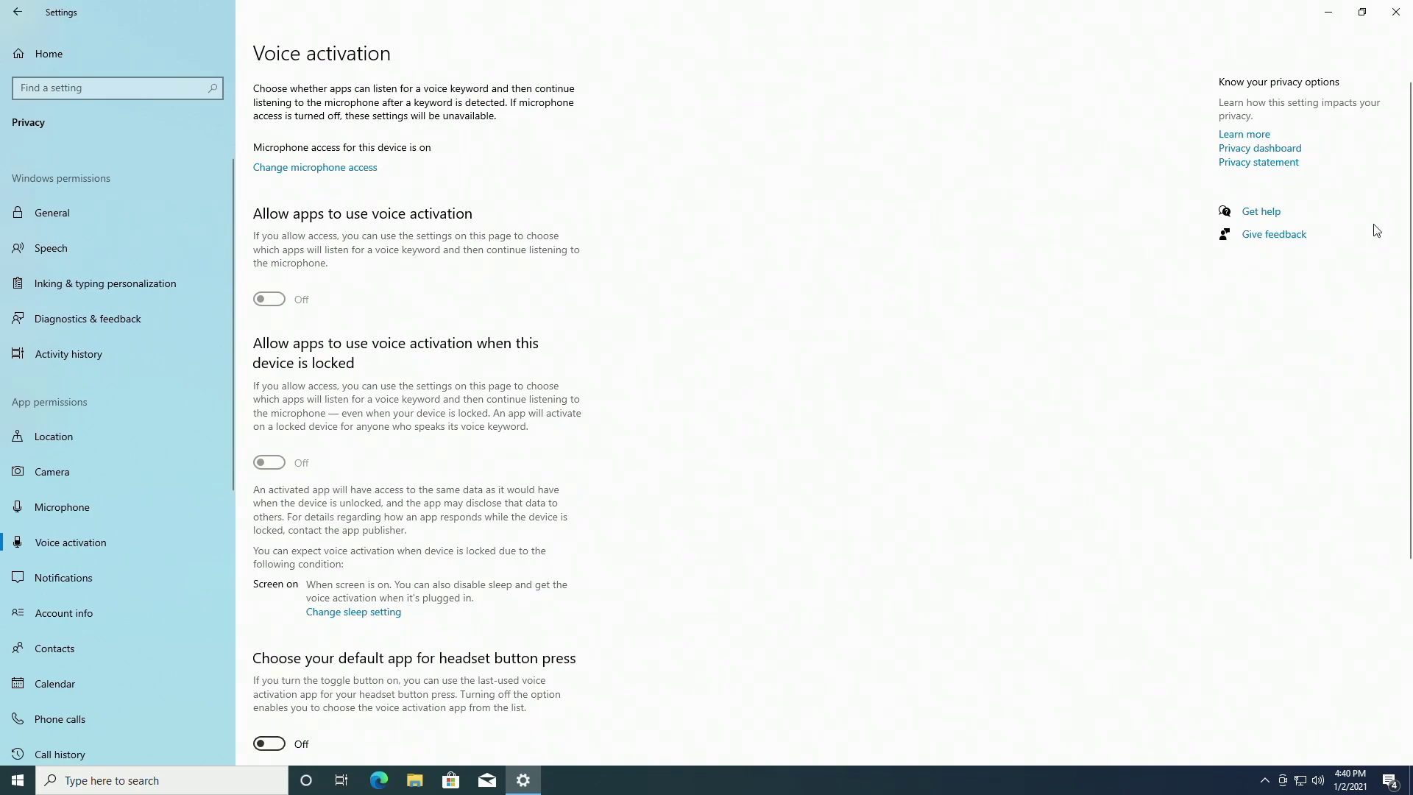
scroll(1376, 231, down, 5)
scroll(790, 628, down, 5)
click(62, 578)
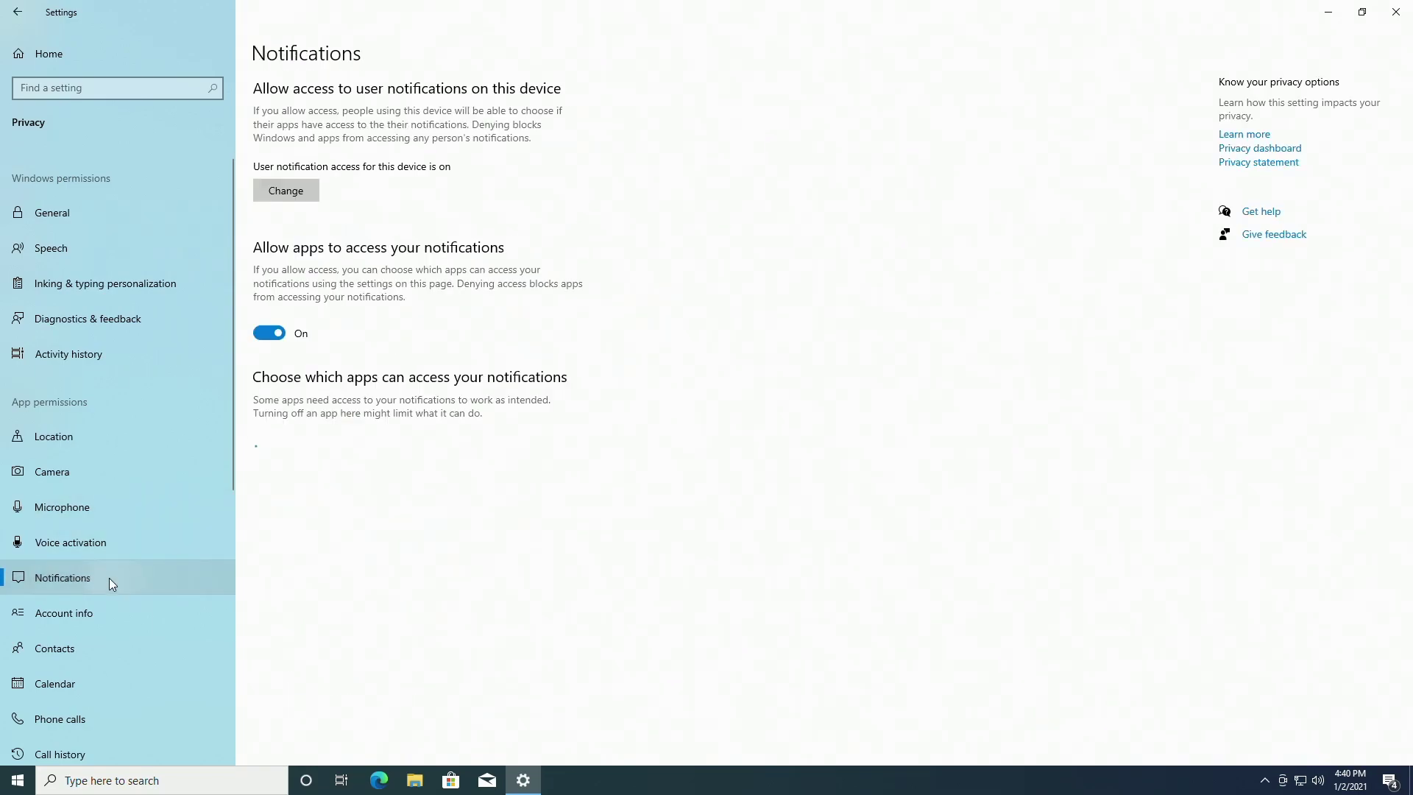
click(276, 332)
Block app access to account info, contacts, calendar and phone calls
click(63, 613)
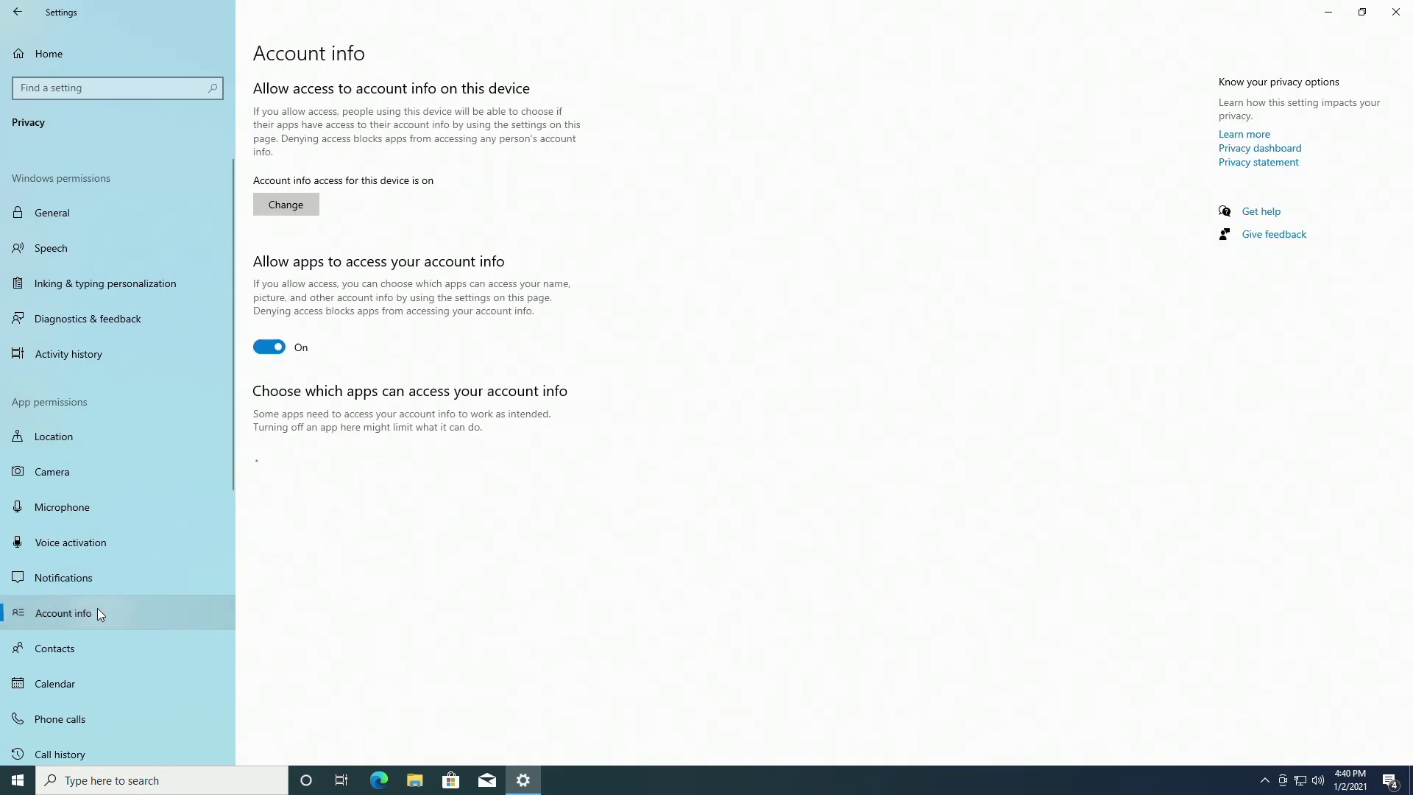
click(268, 347)
click(157, 647)
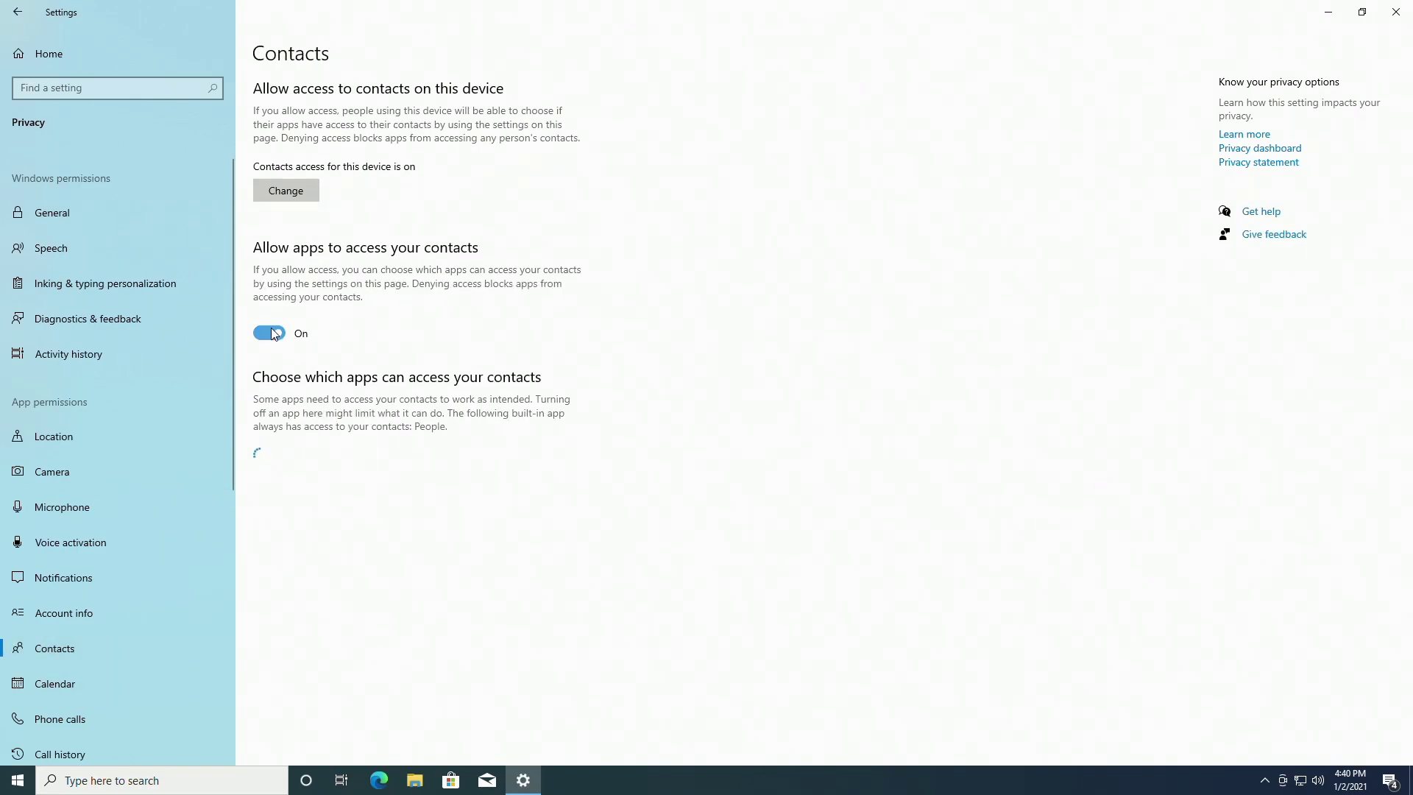
click(268, 333)
click(54, 683)
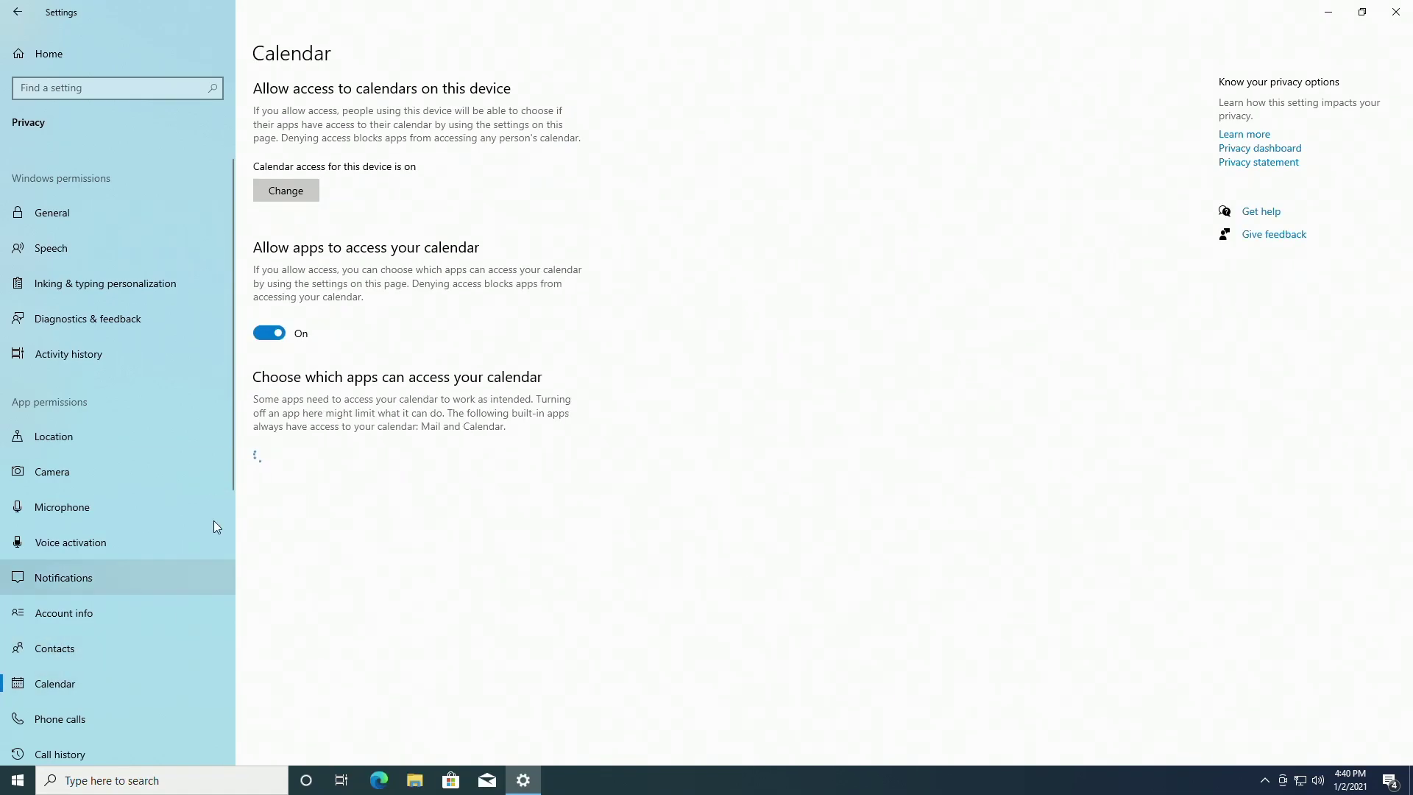
click(269, 333)
click(136, 715)
click(268, 387)
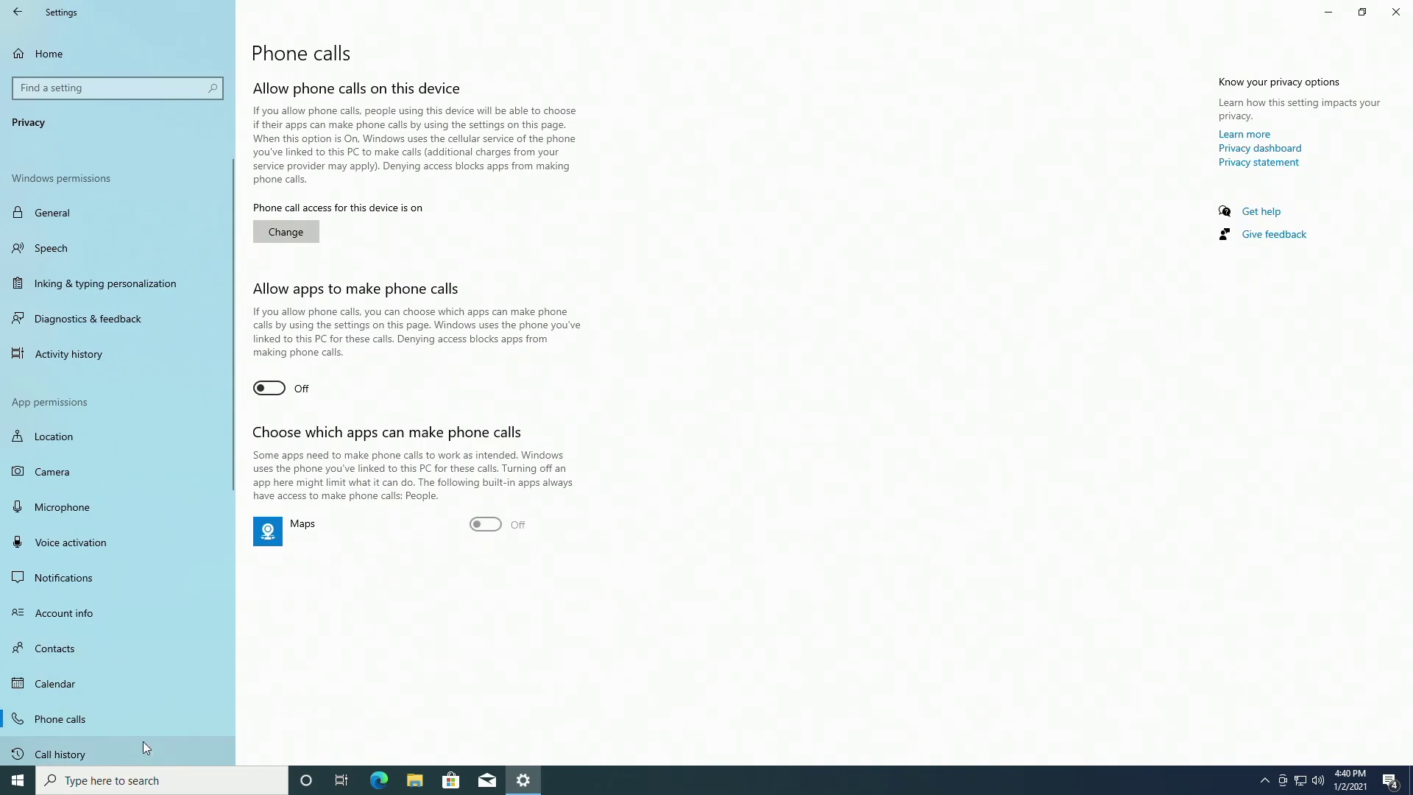
Block app access to email, tasks and messaging
click(59, 753)
drag(231, 380, 229, 662)
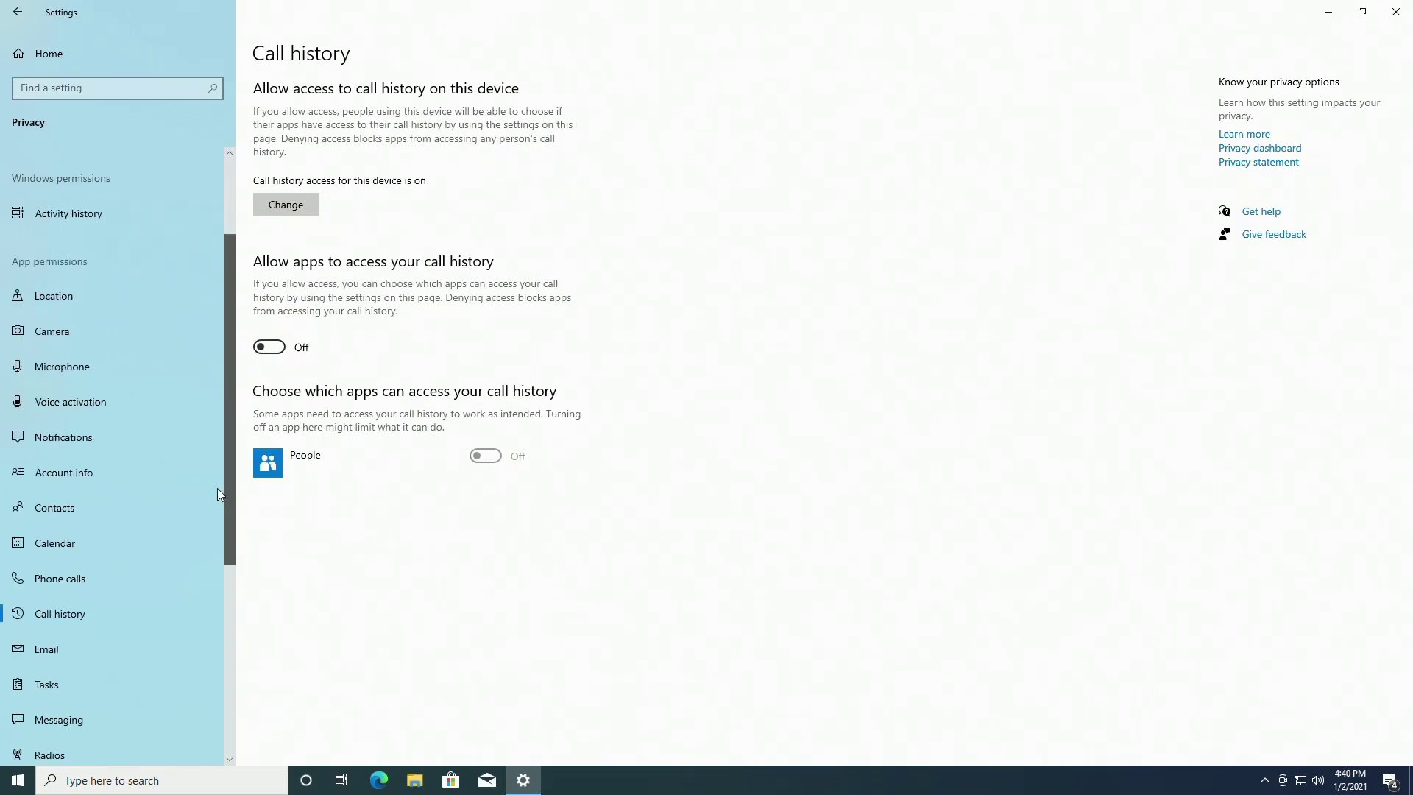
click(141, 308)
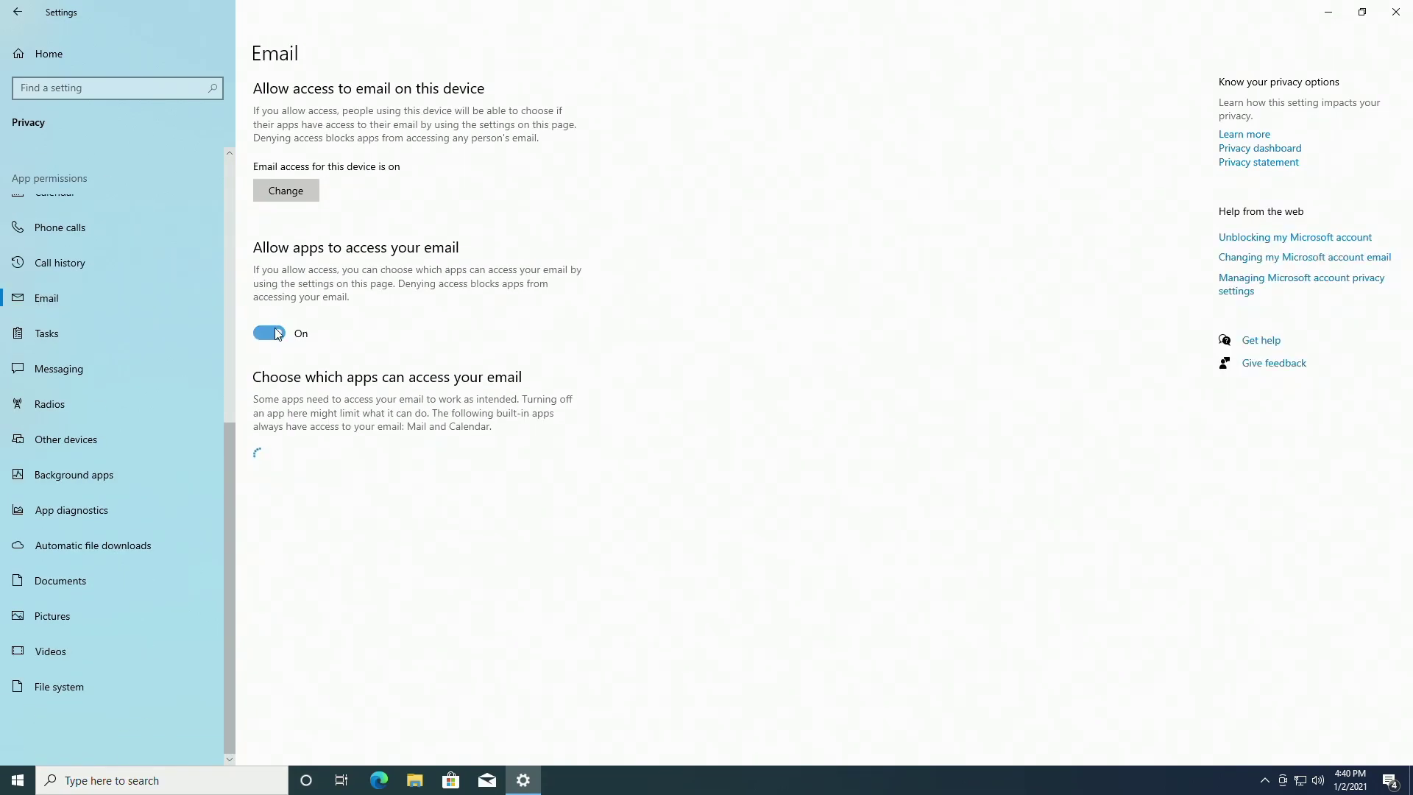
click(268, 332)
click(120, 332)
click(273, 335)
click(114, 367)
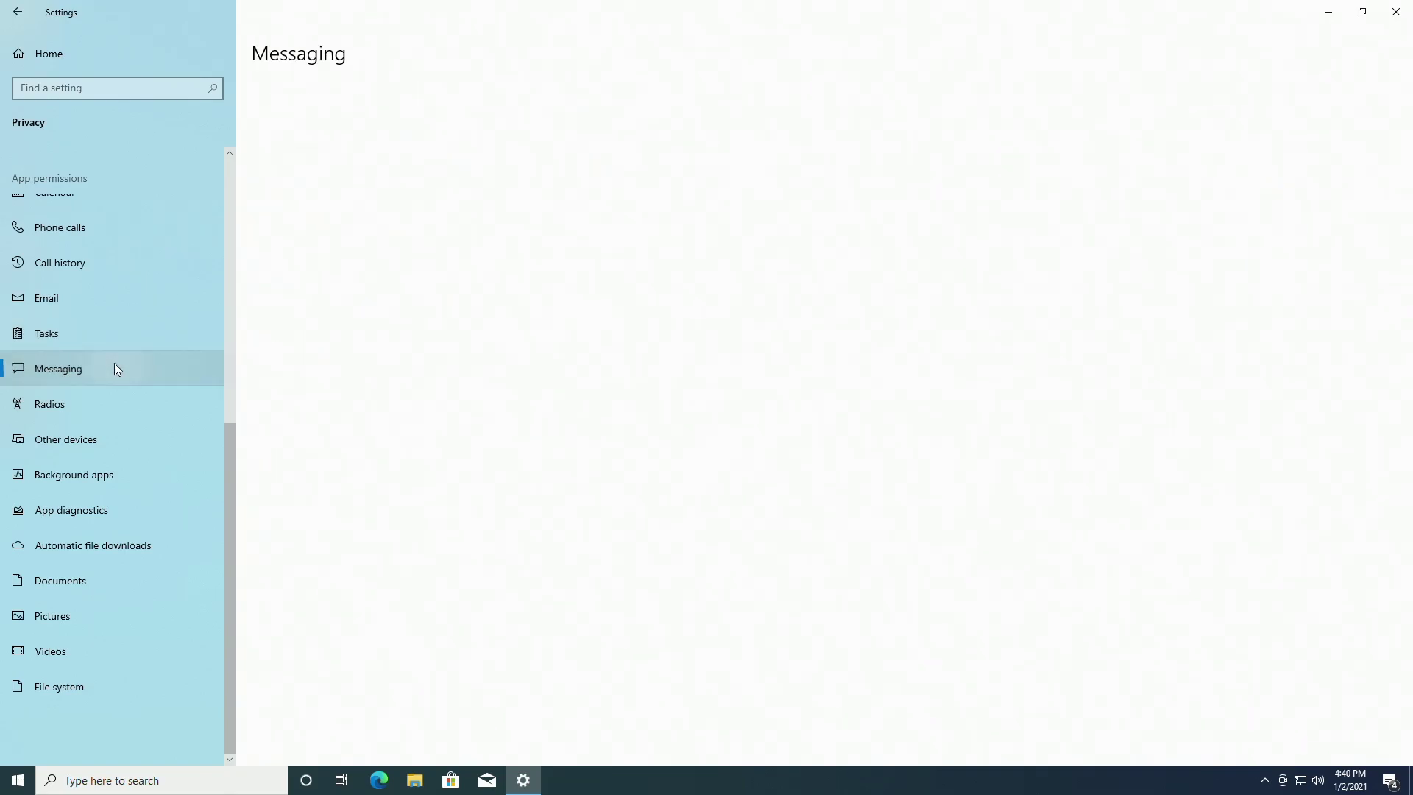
click(265, 345)
click(136, 403)
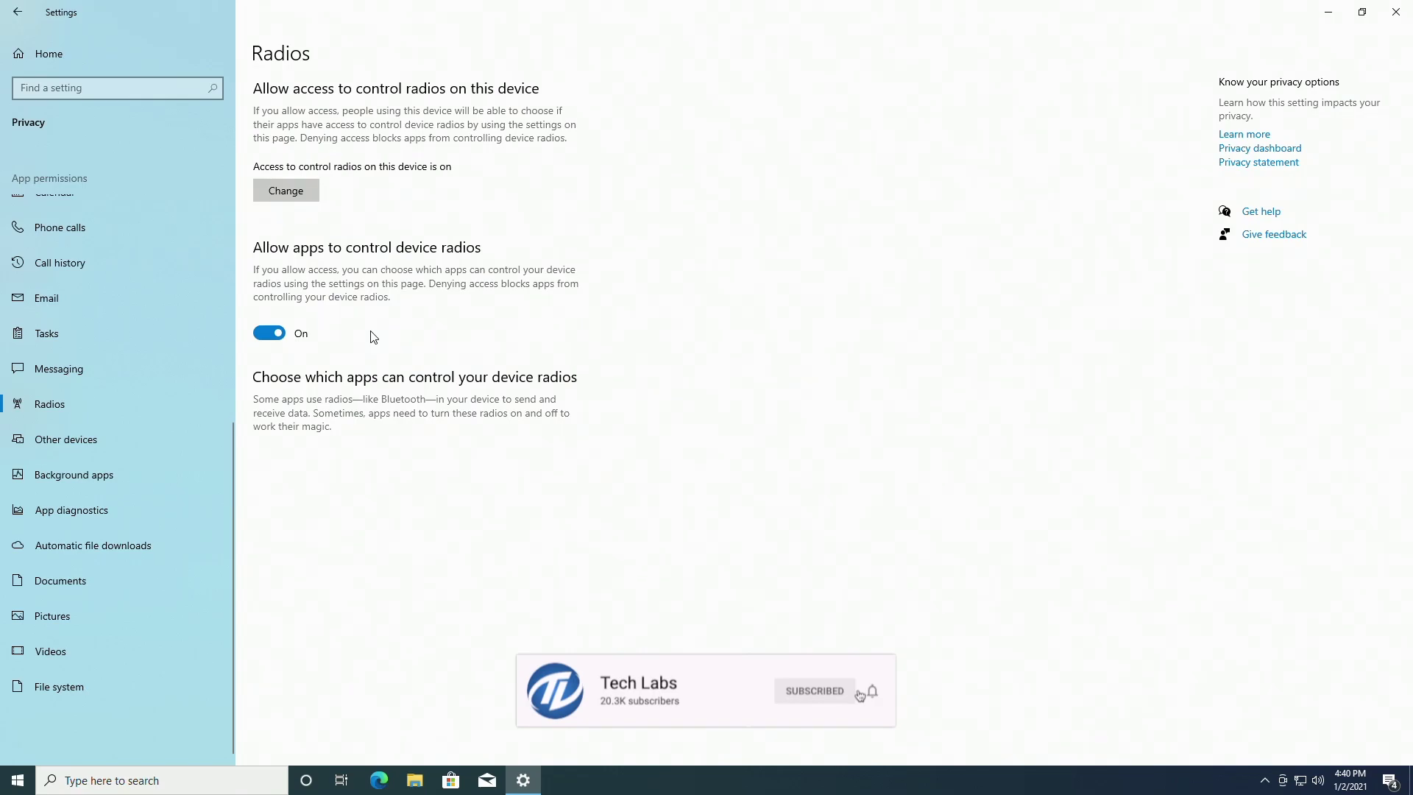
Stop apps from controlling radios, talking to unpaired devices, and running in the background
click(270, 332)
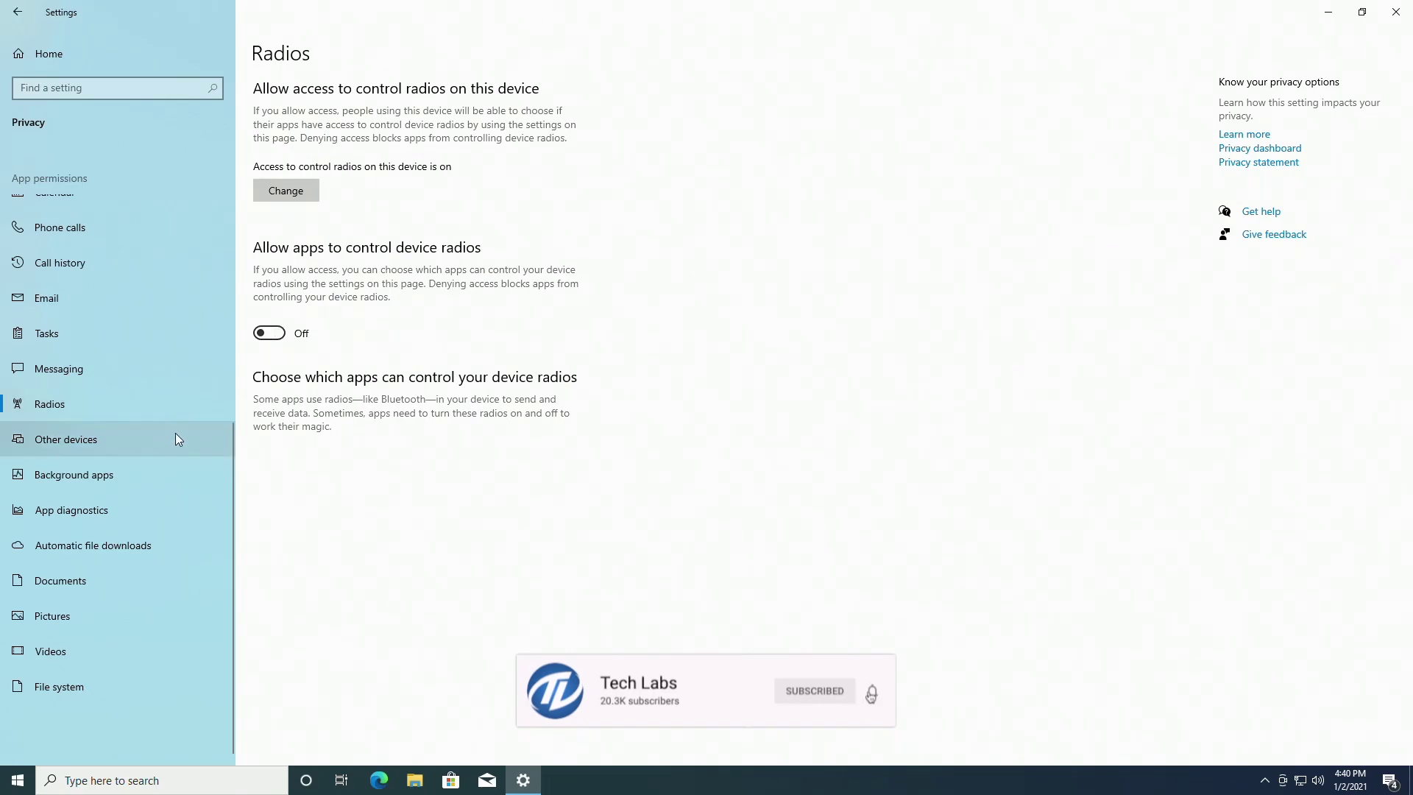
click(167, 439)
click(270, 160)
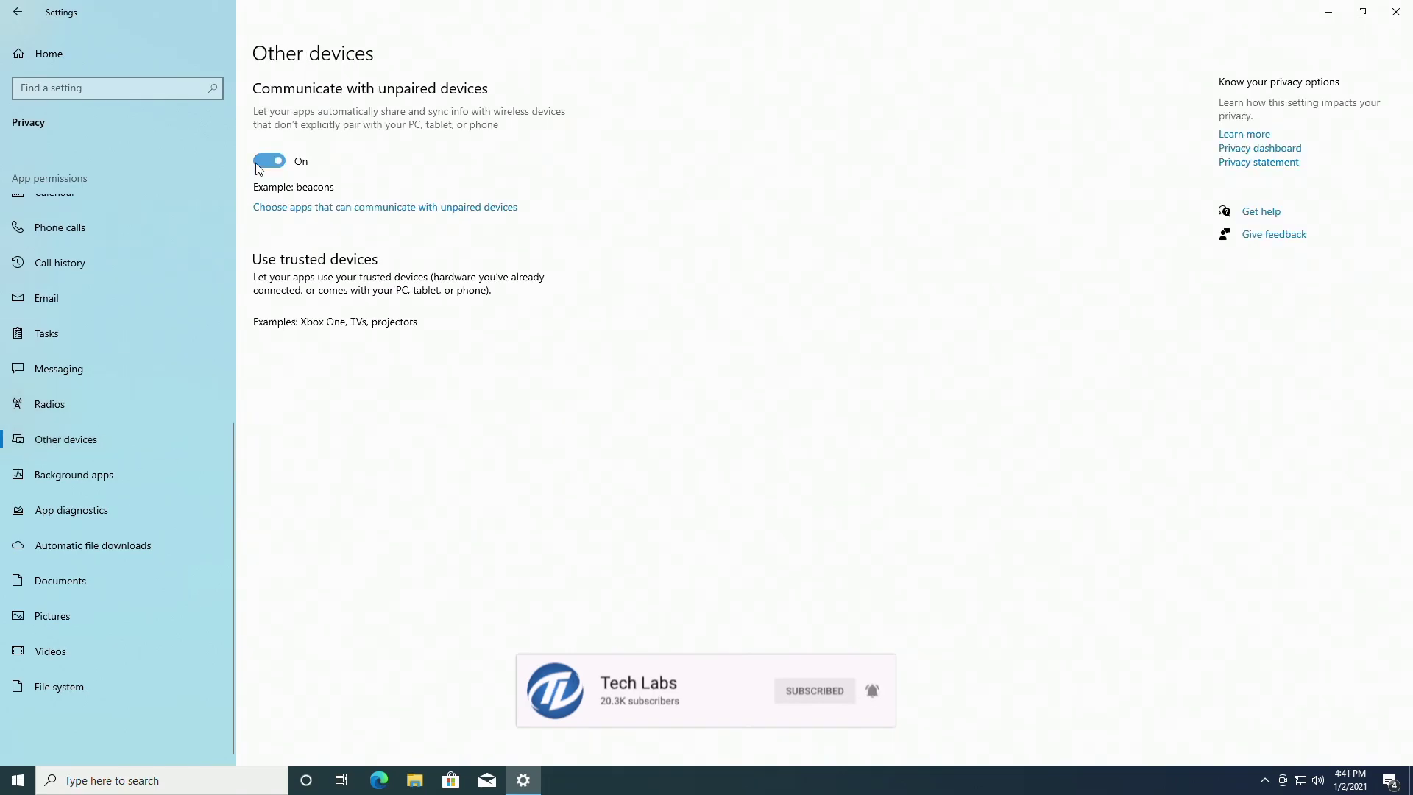
click(127, 474)
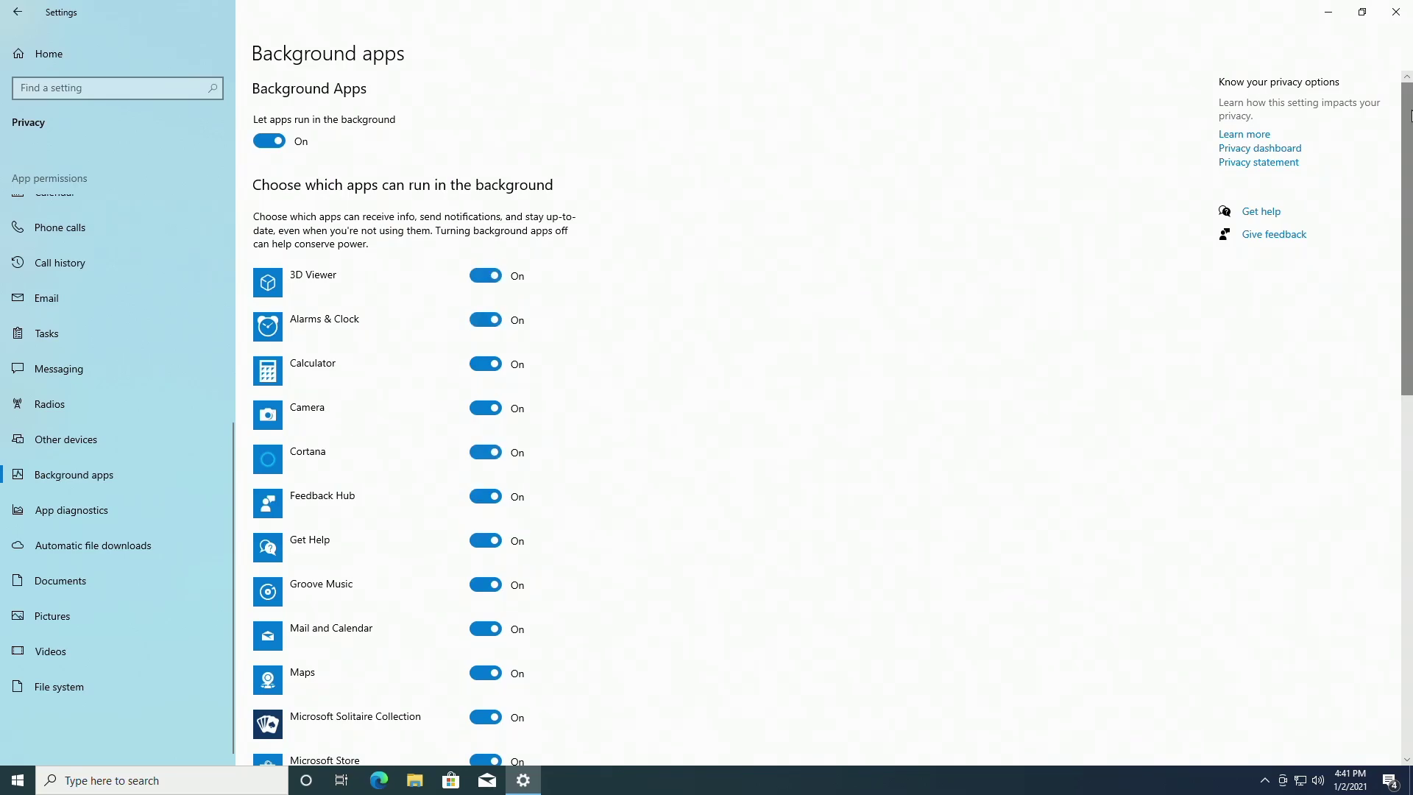
scroll(535, 508, down, 8)
scroll(534, 331, up, 8)
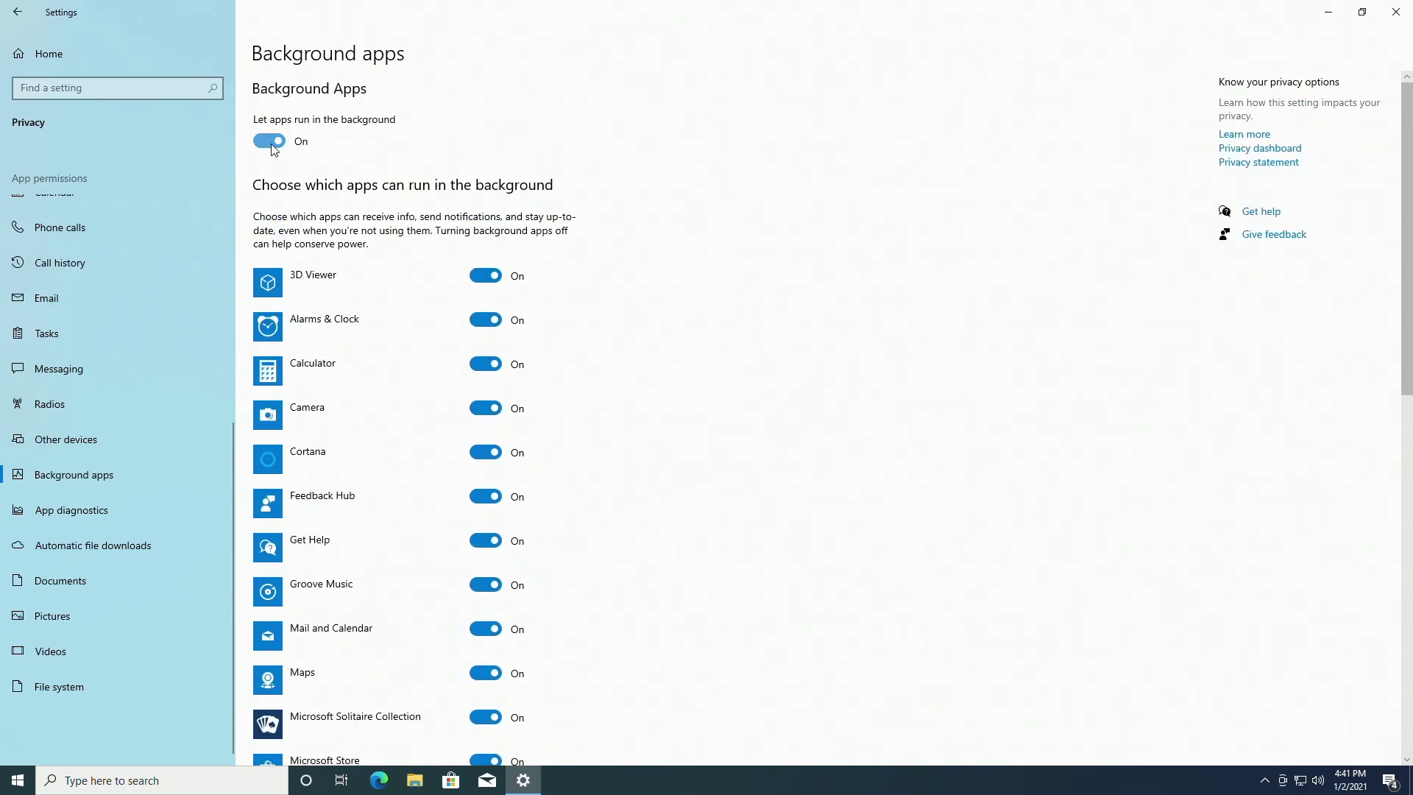
click(269, 141)
click(129, 507)
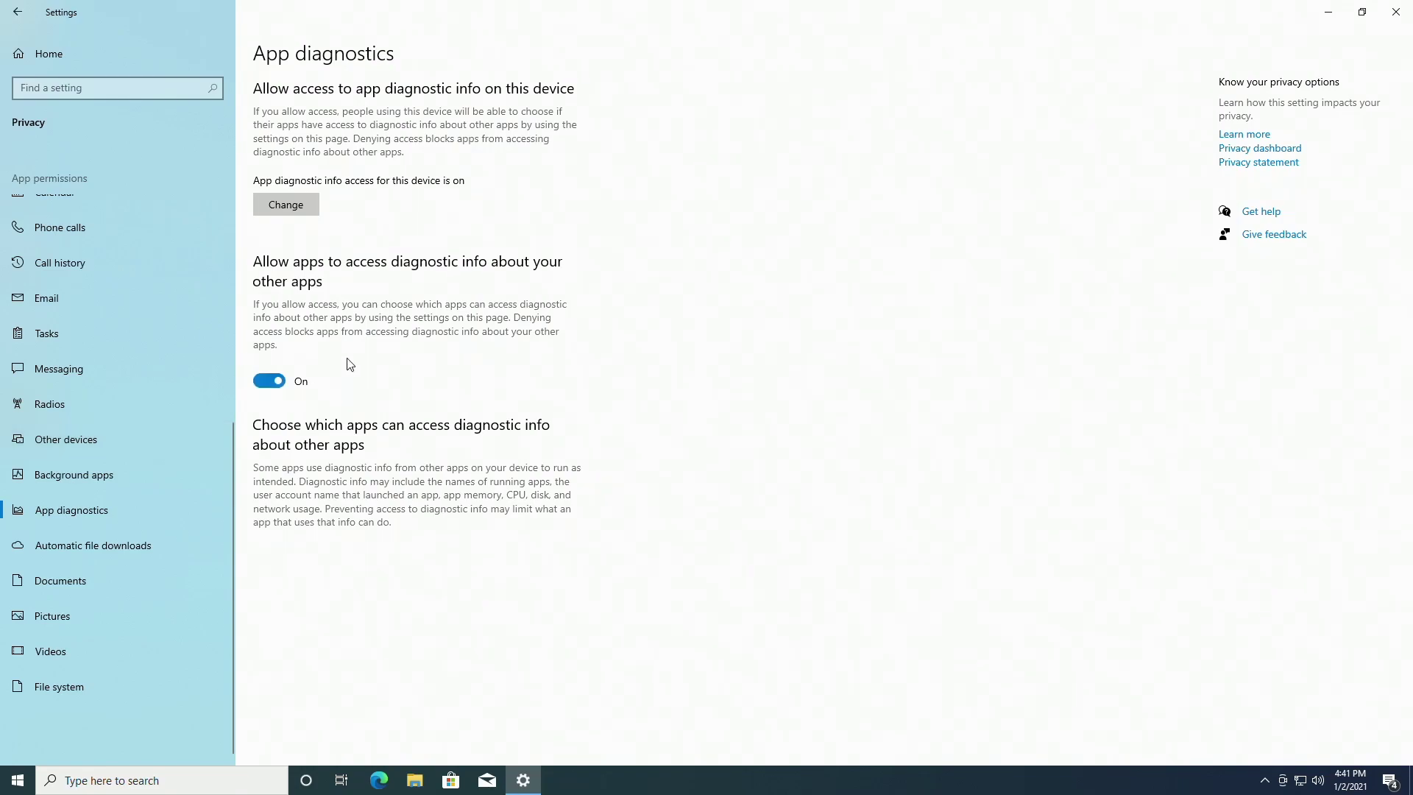
click(93, 545)
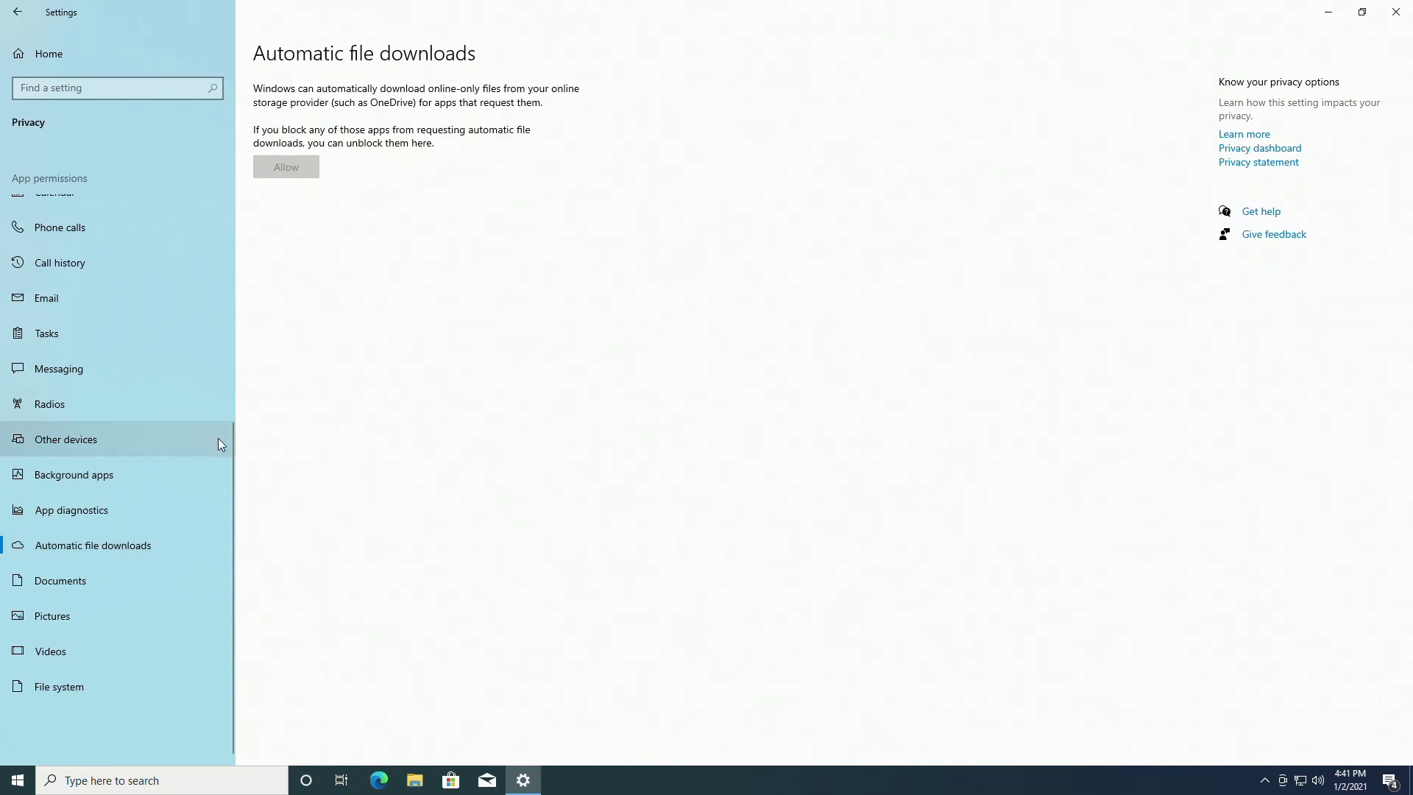
Turn off app access to the Documents, Pictures and Videos libraries
click(59, 579)
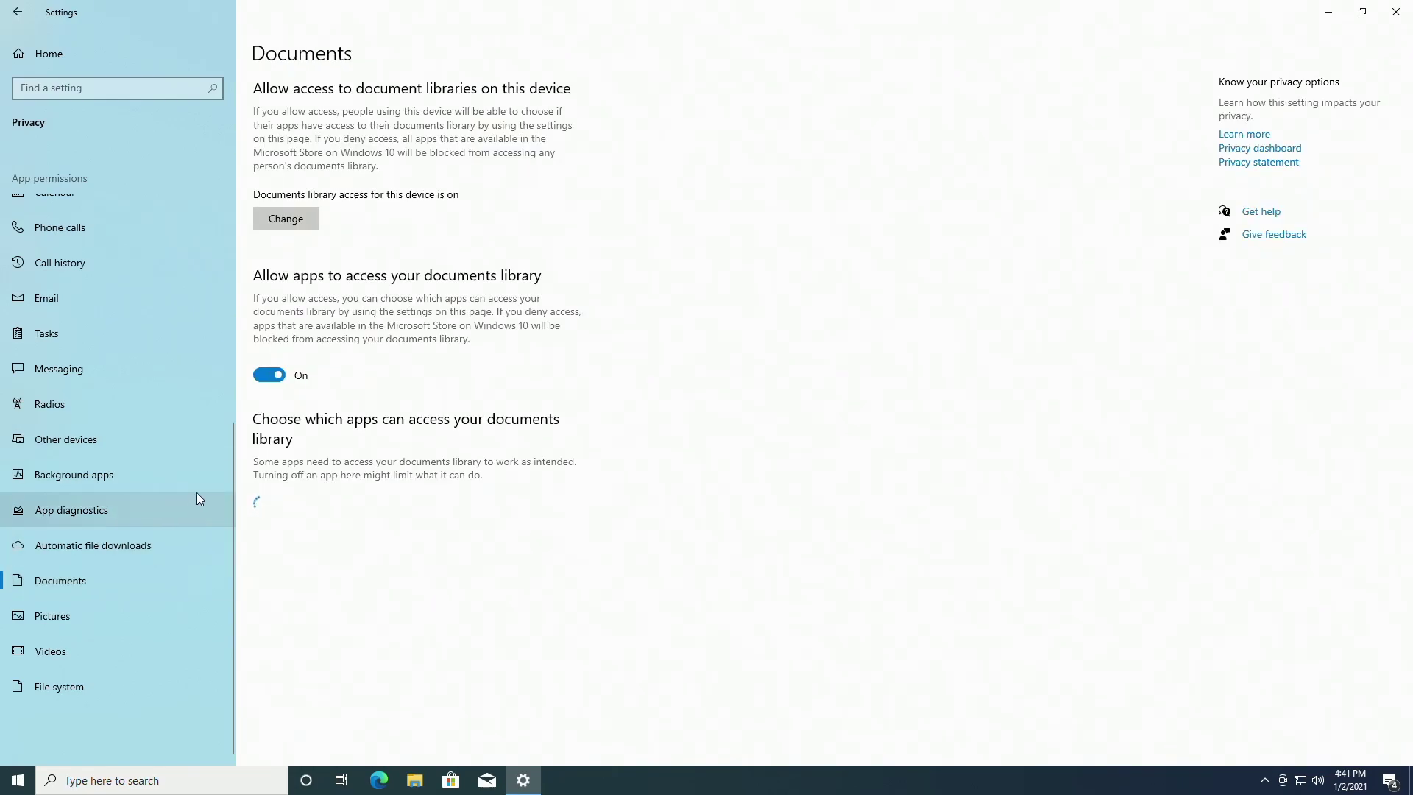
click(270, 375)
click(131, 627)
click(262, 374)
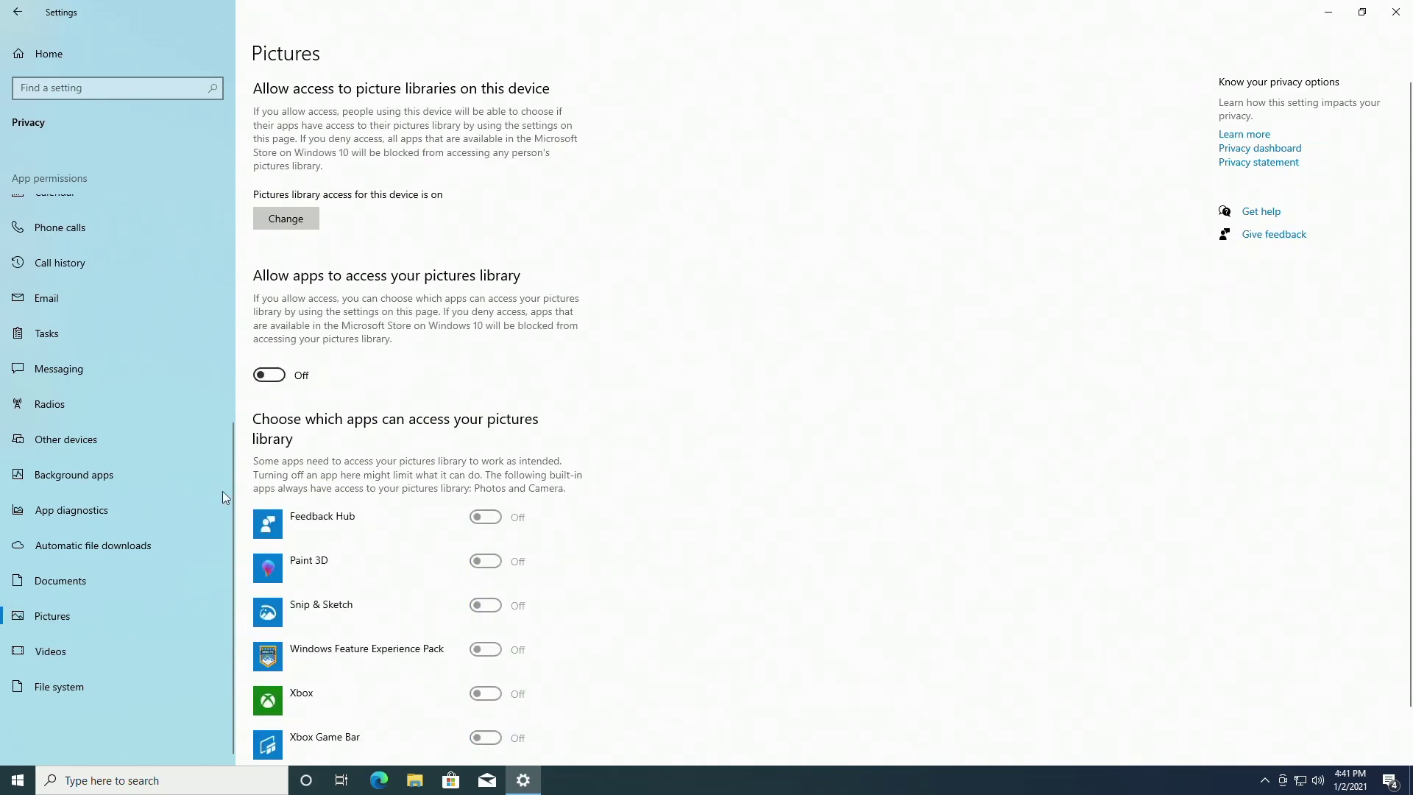
click(50, 650)
click(269, 374)
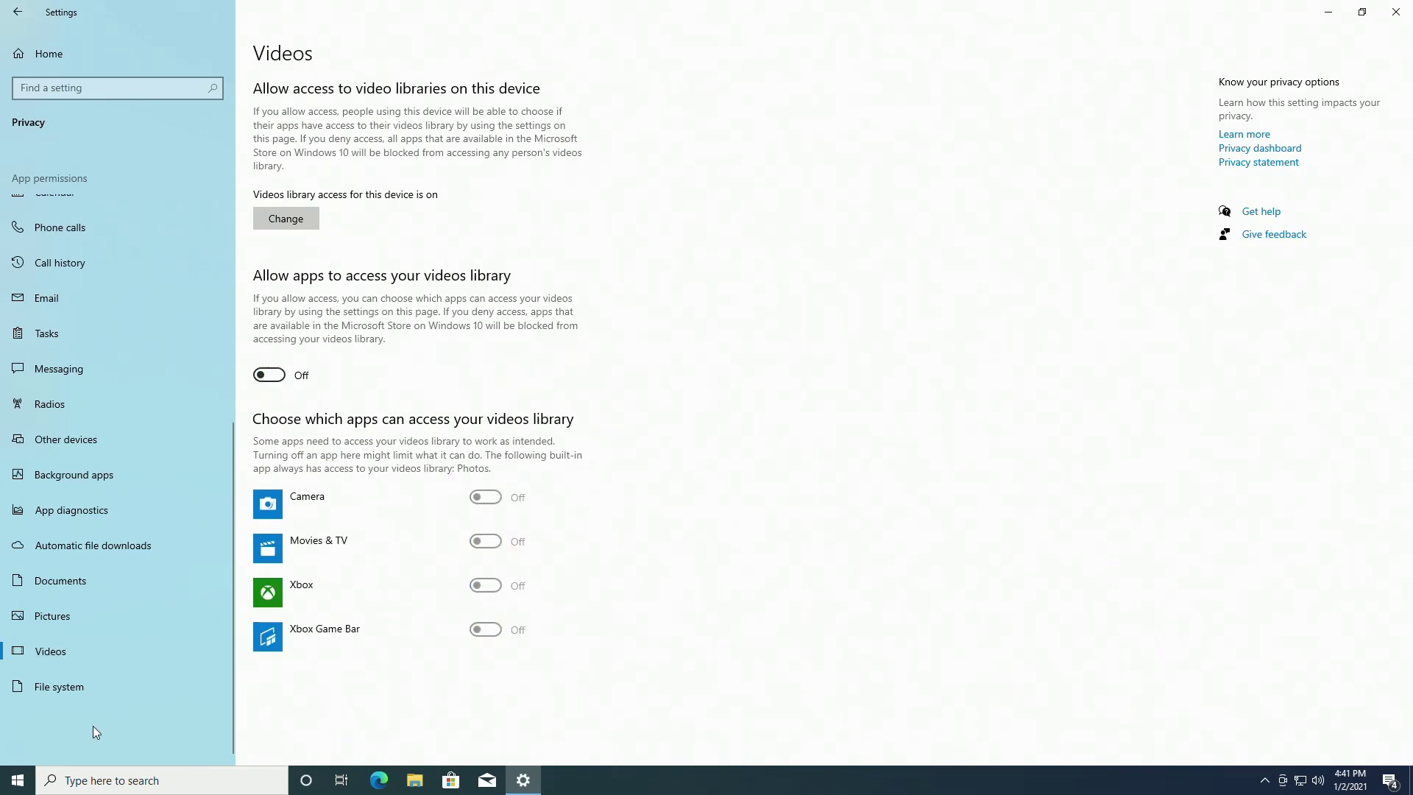
click(59, 686)
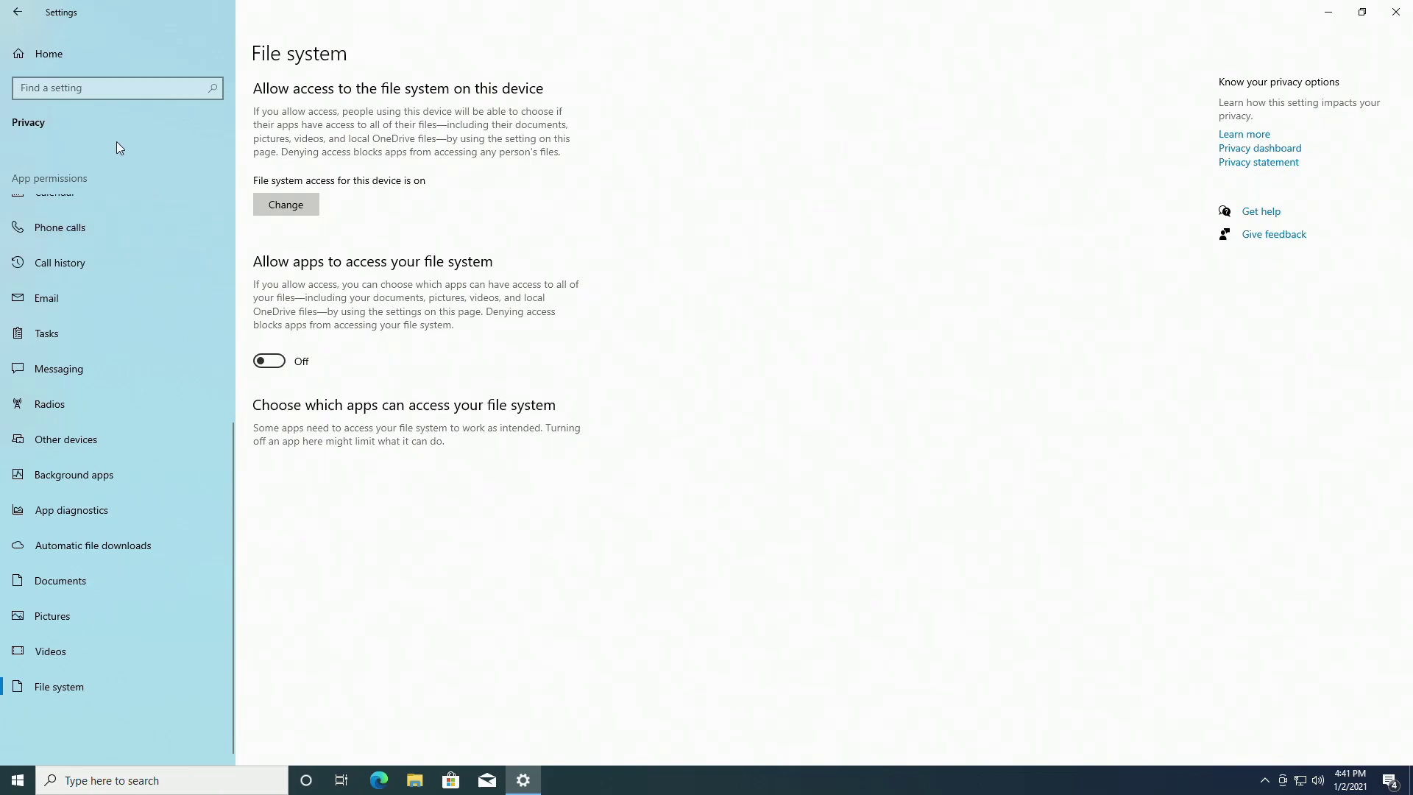
Turn off Xbox Game Bar and stop game recordings from capturing the cursor
click(49, 53)
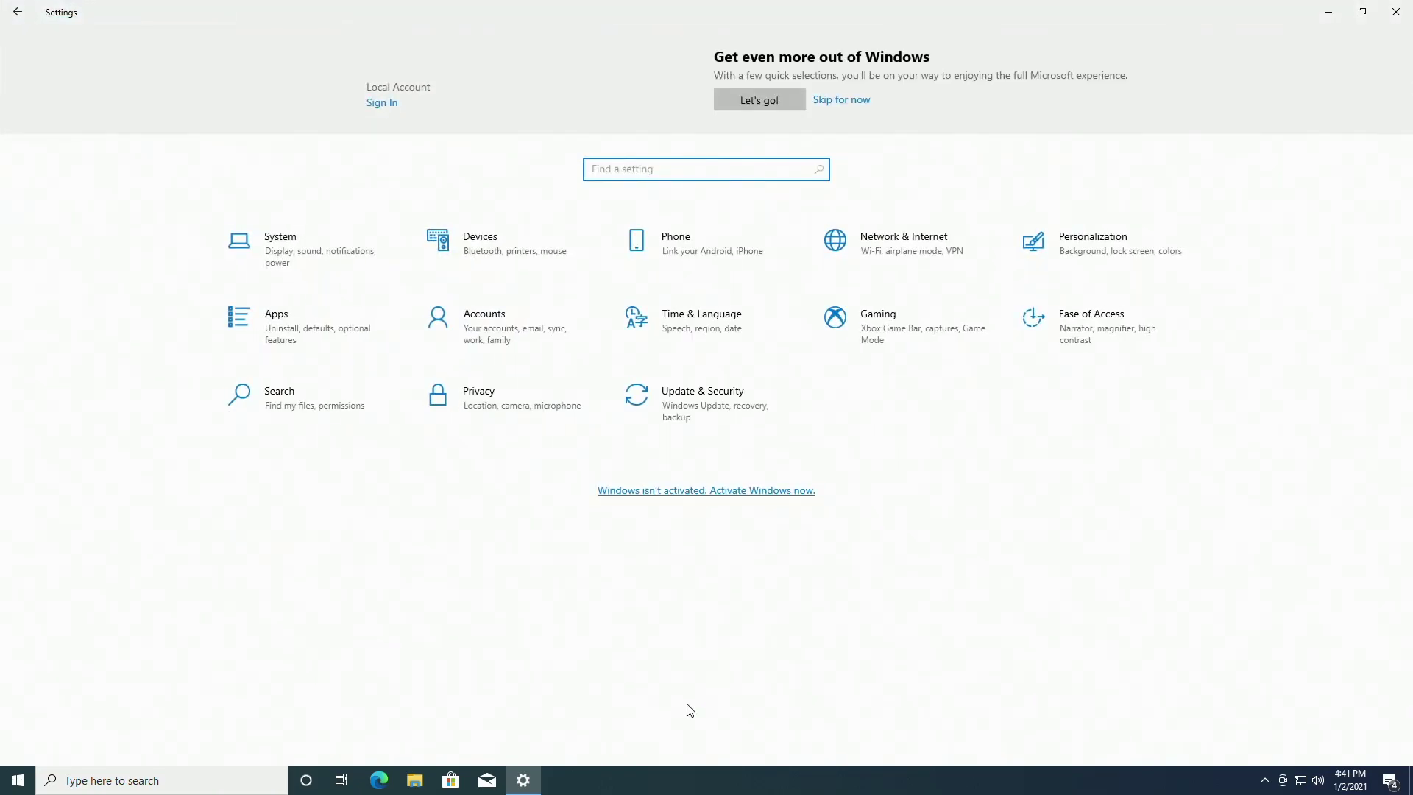
click(873, 326)
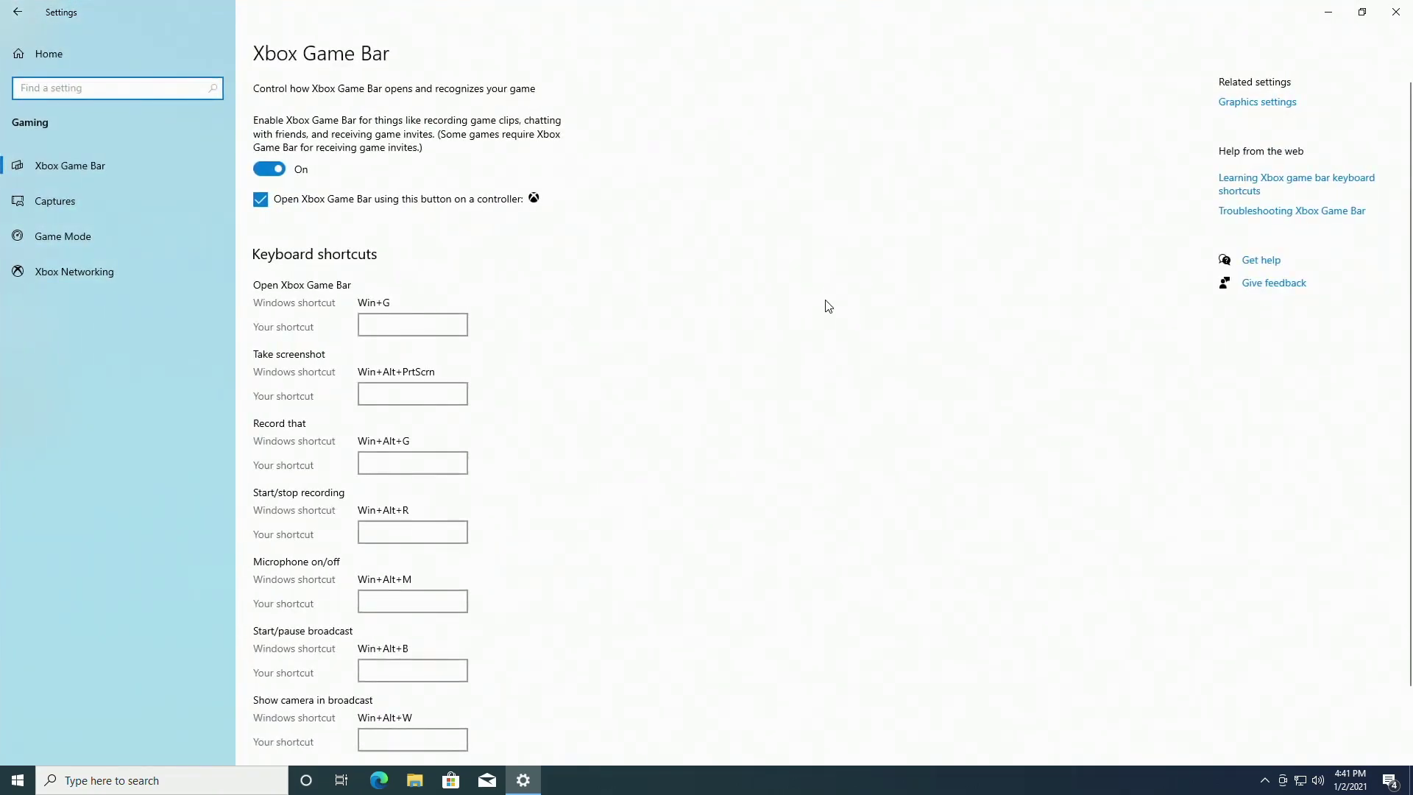
click(292, 198)
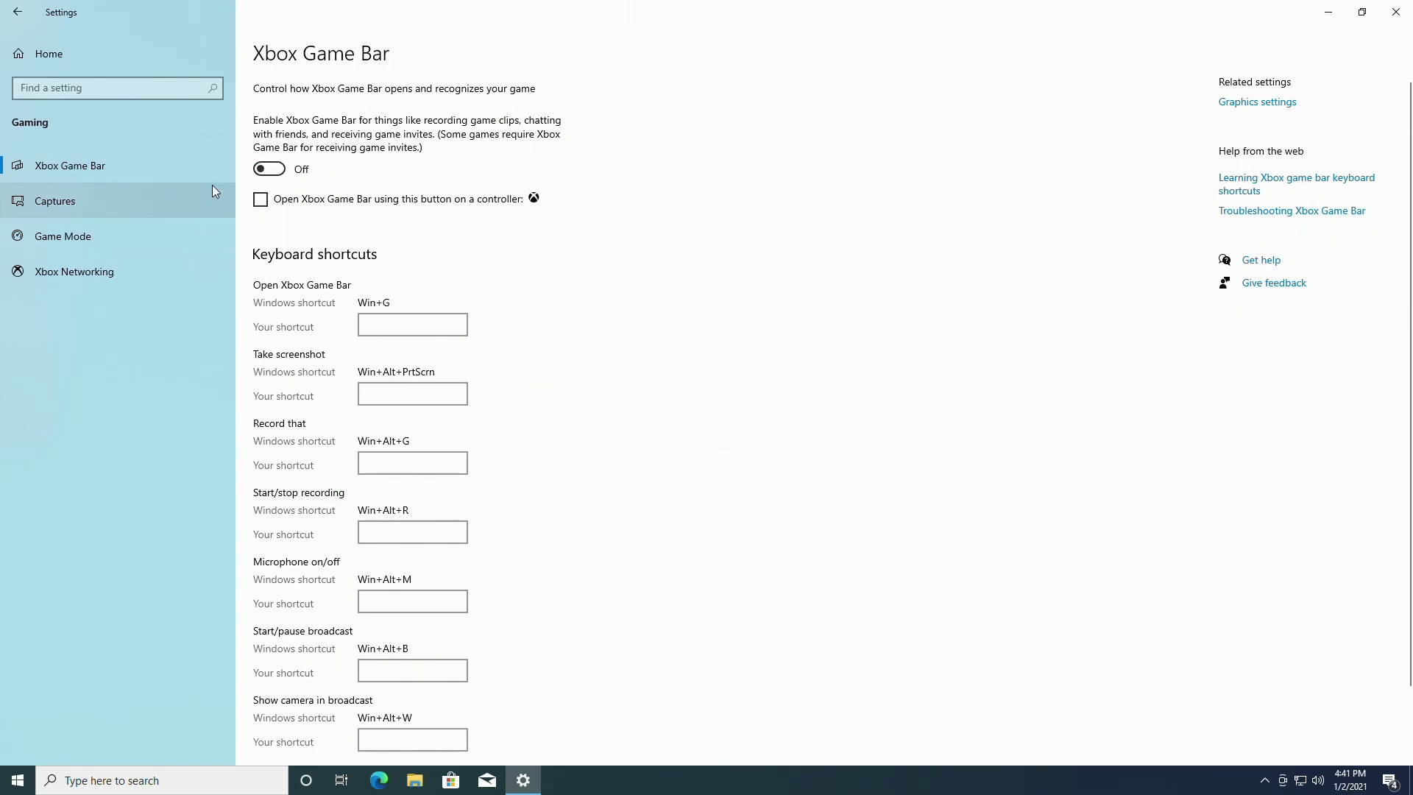
click(66, 200)
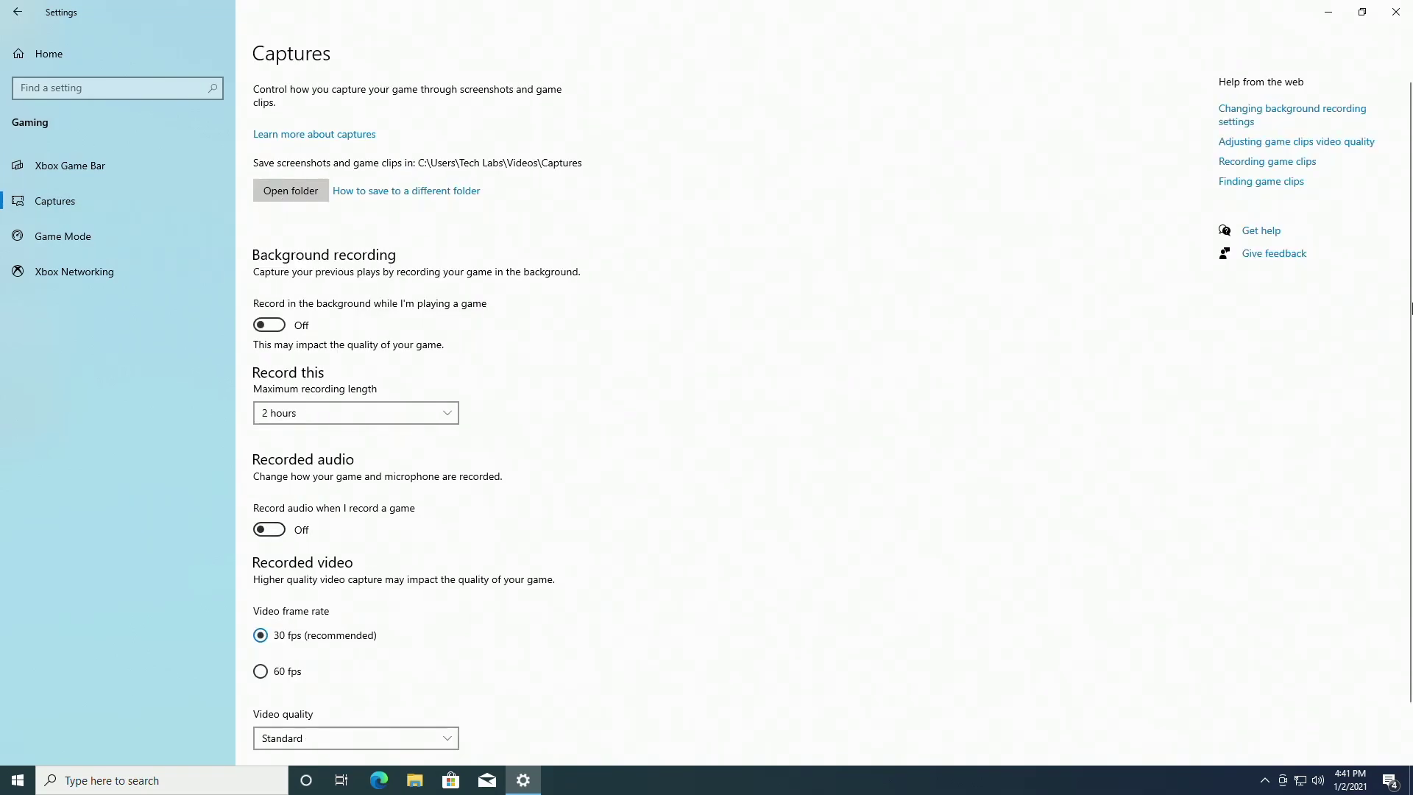
drag(1405, 308, 1406, 459)
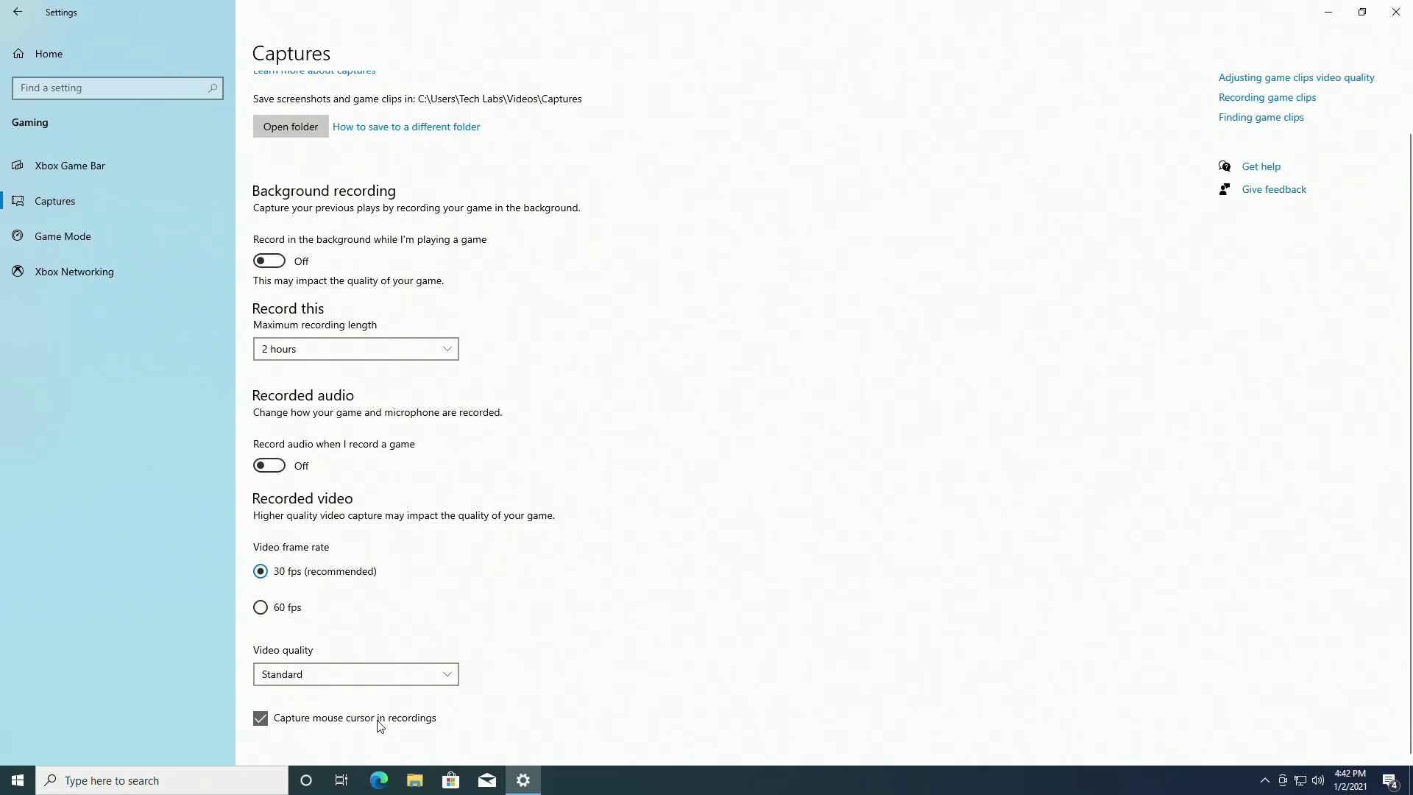
click(261, 717)
click(112, 236)
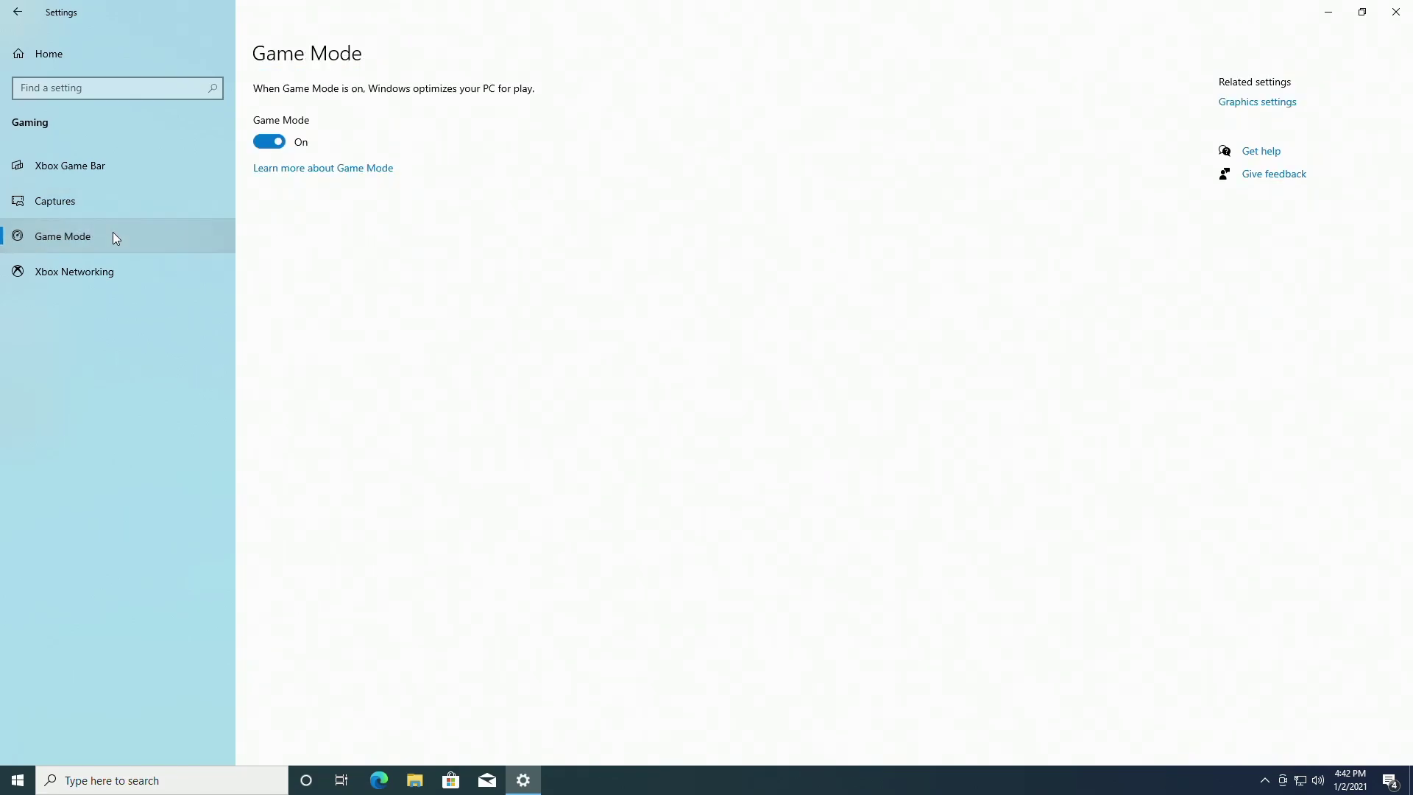
click(111, 270)
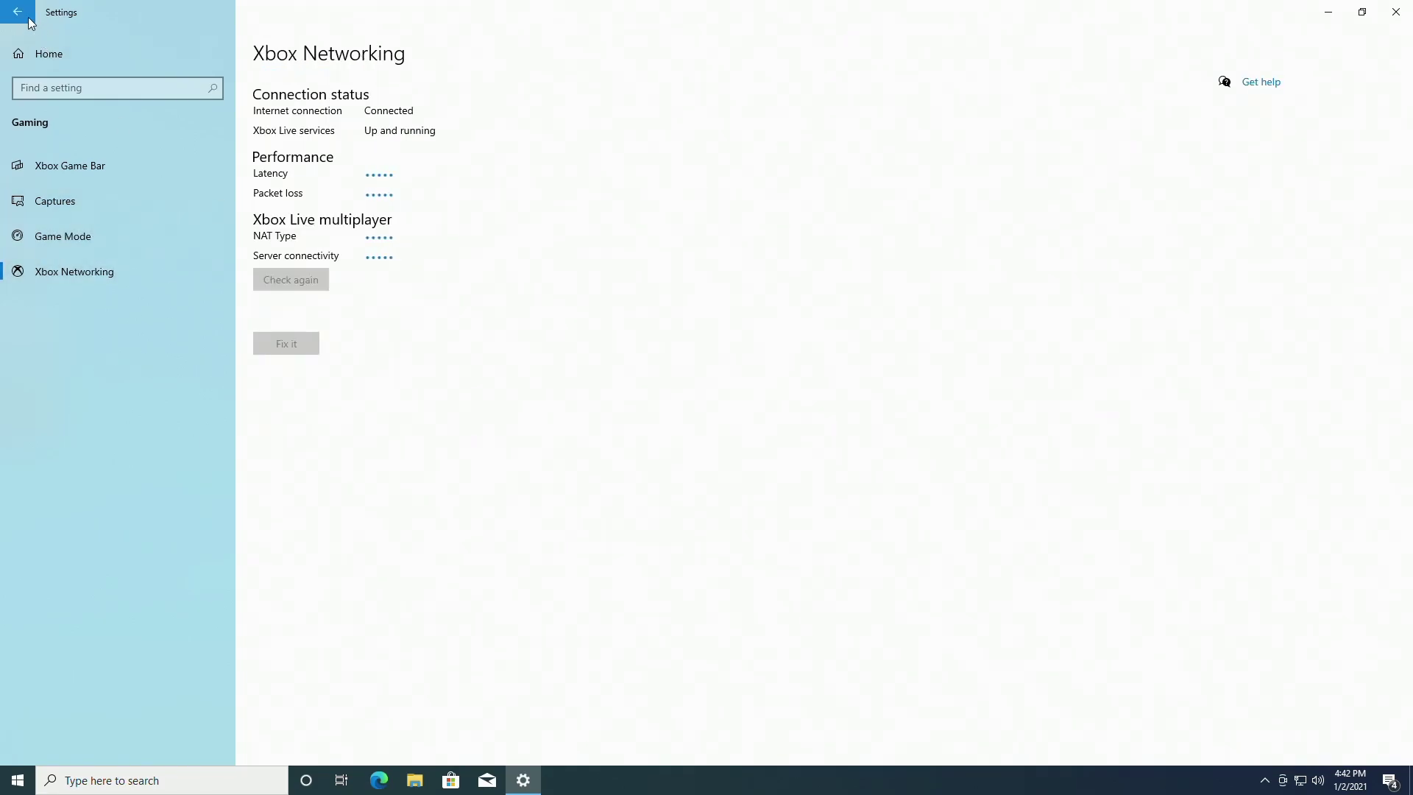
click(46, 54)
Turn off app notifications and the three Focus assist automatic rules
click(265, 248)
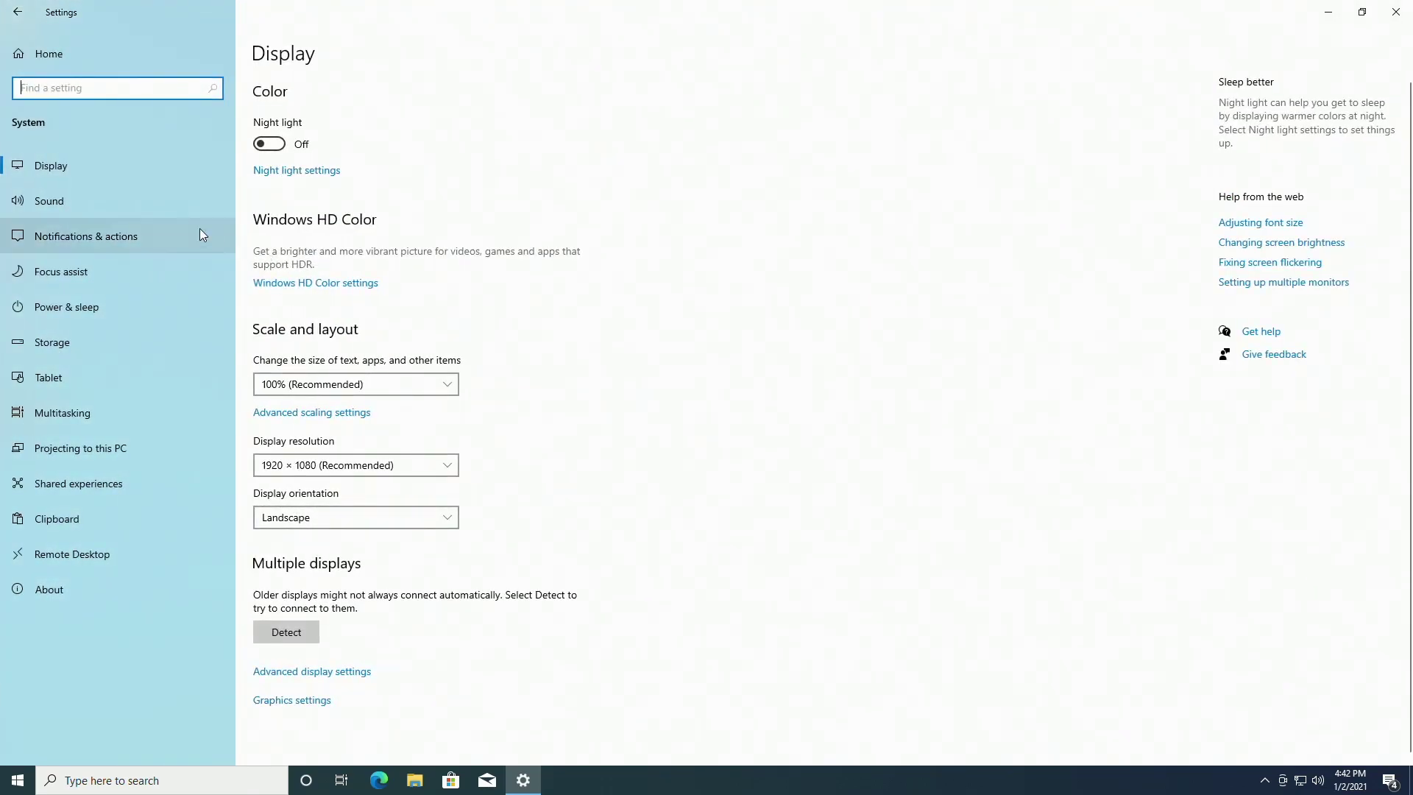
click(182, 236)
click(268, 263)
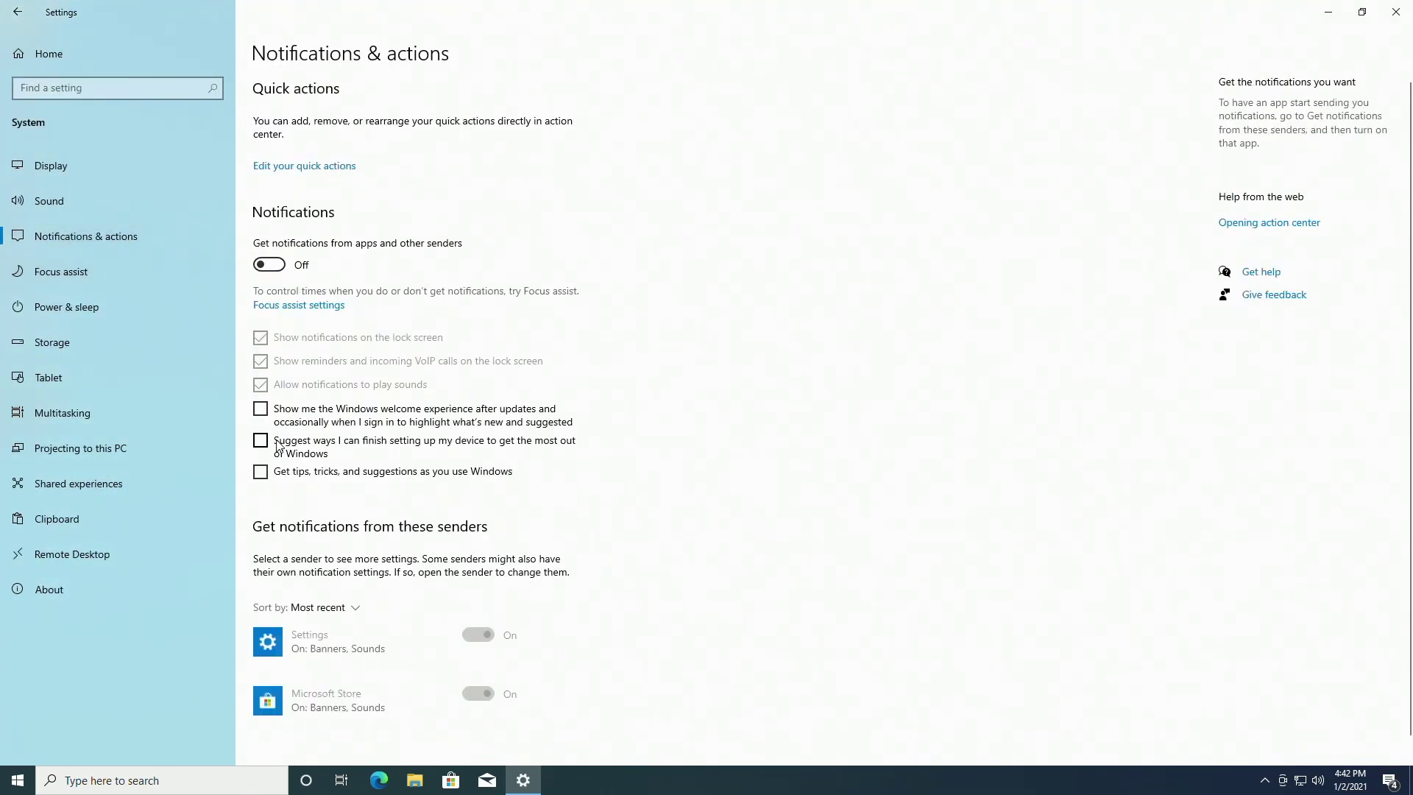
click(146, 276)
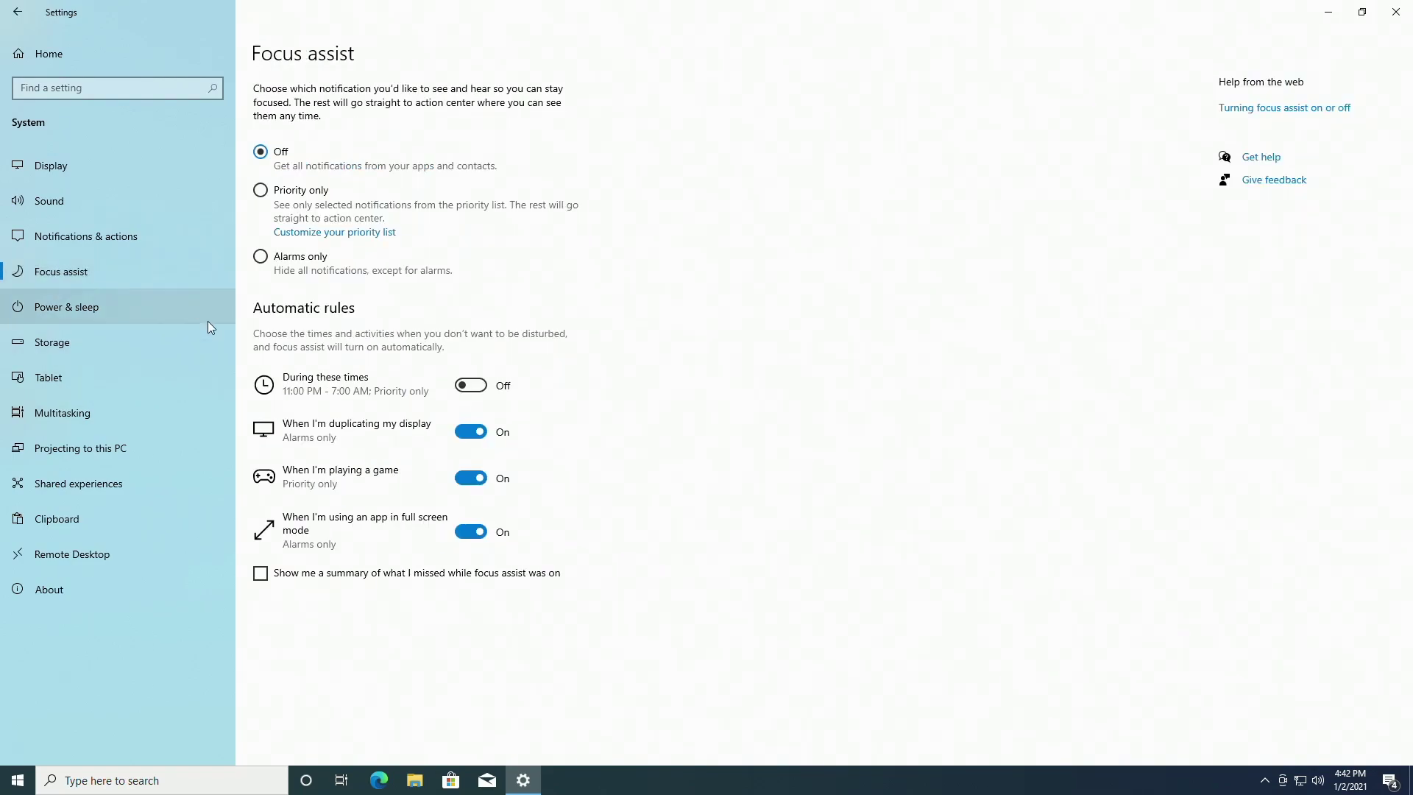
click(468, 432)
click(470, 478)
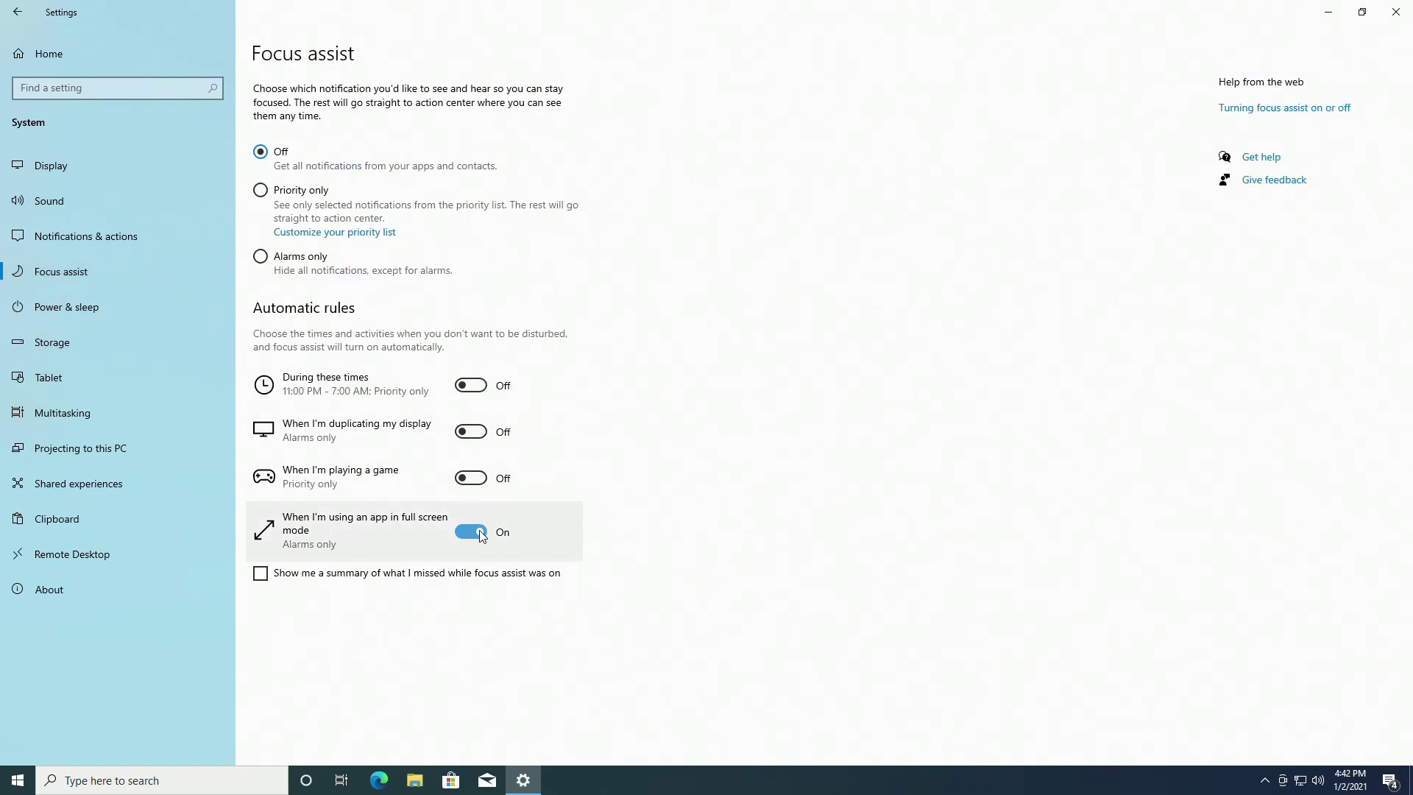
click(479, 534)
click(125, 310)
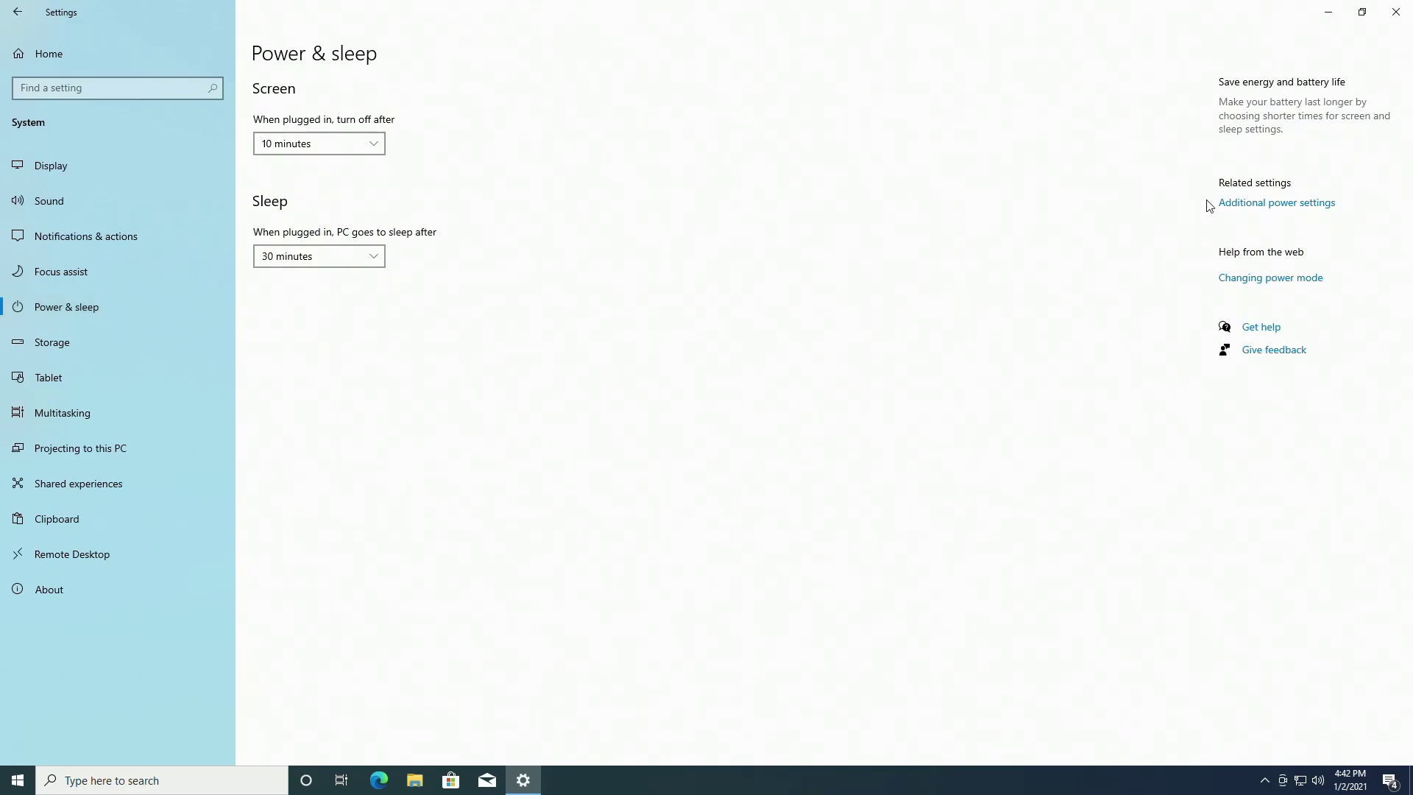
Select the hidden High performance plan in Power Options, then close the window
click(1237, 204)
click(885, 381)
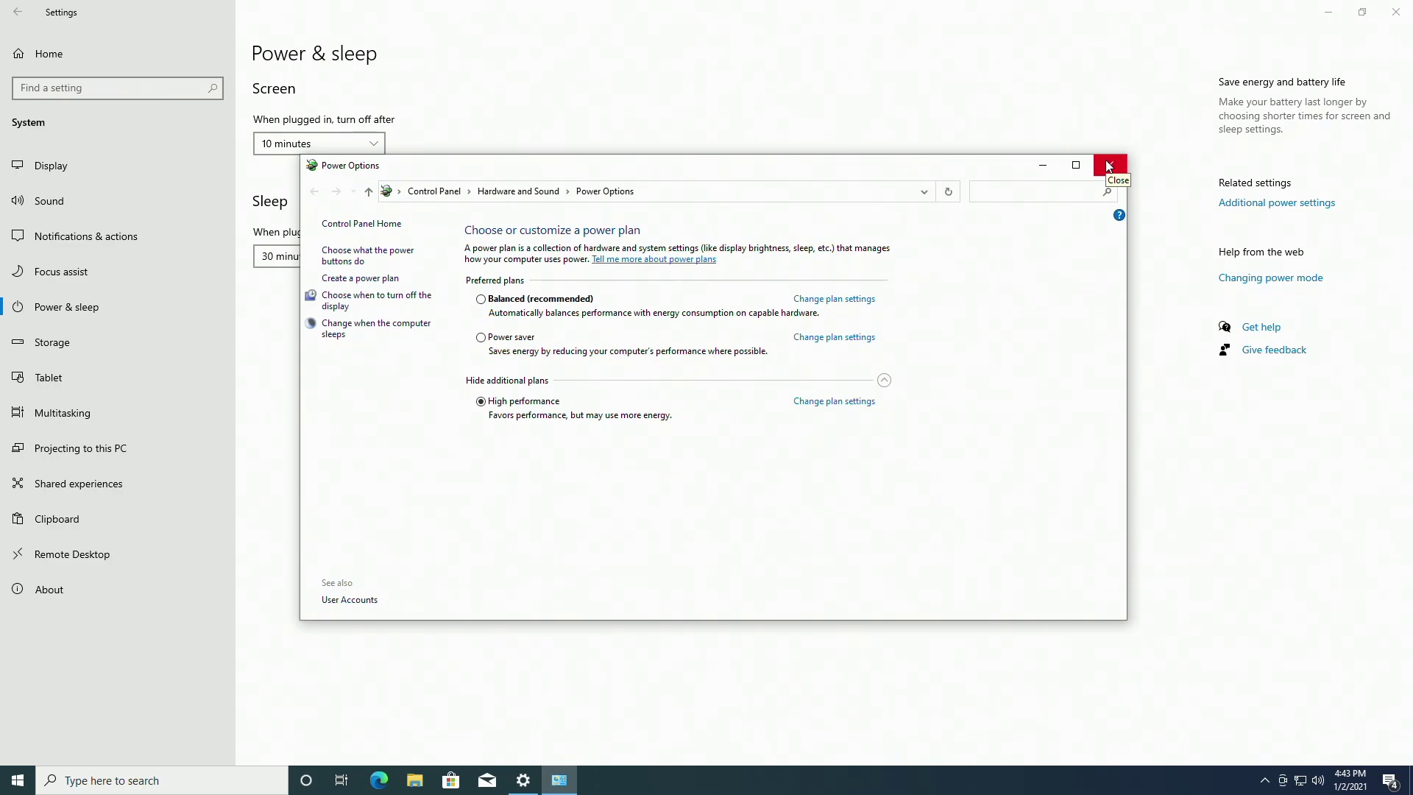
click(1109, 166)
key(BackSpace)
Review Startup apps, then expand the Your Phone, Xbox Live, Xbox Game Bar and Xbox entries
click(320, 327)
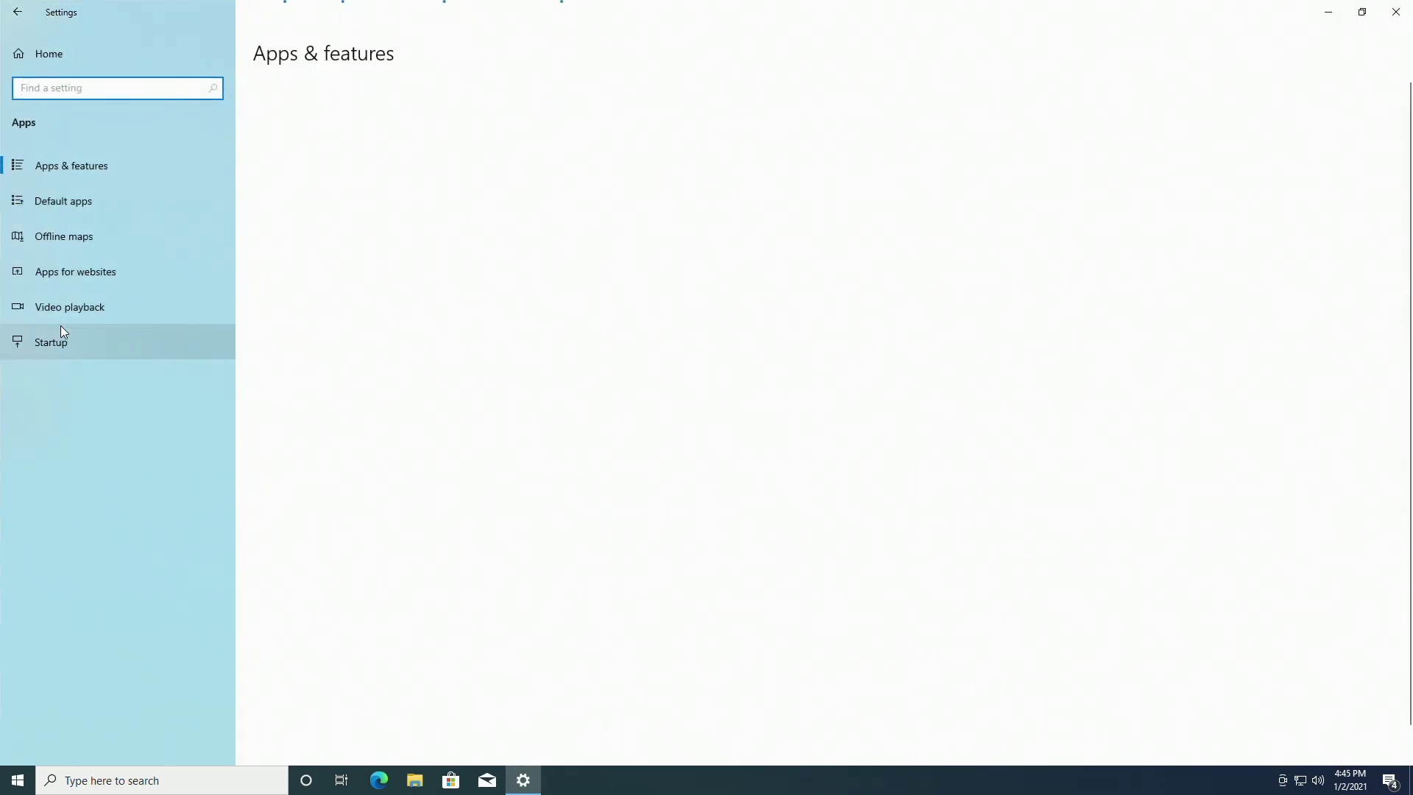
click(56, 339)
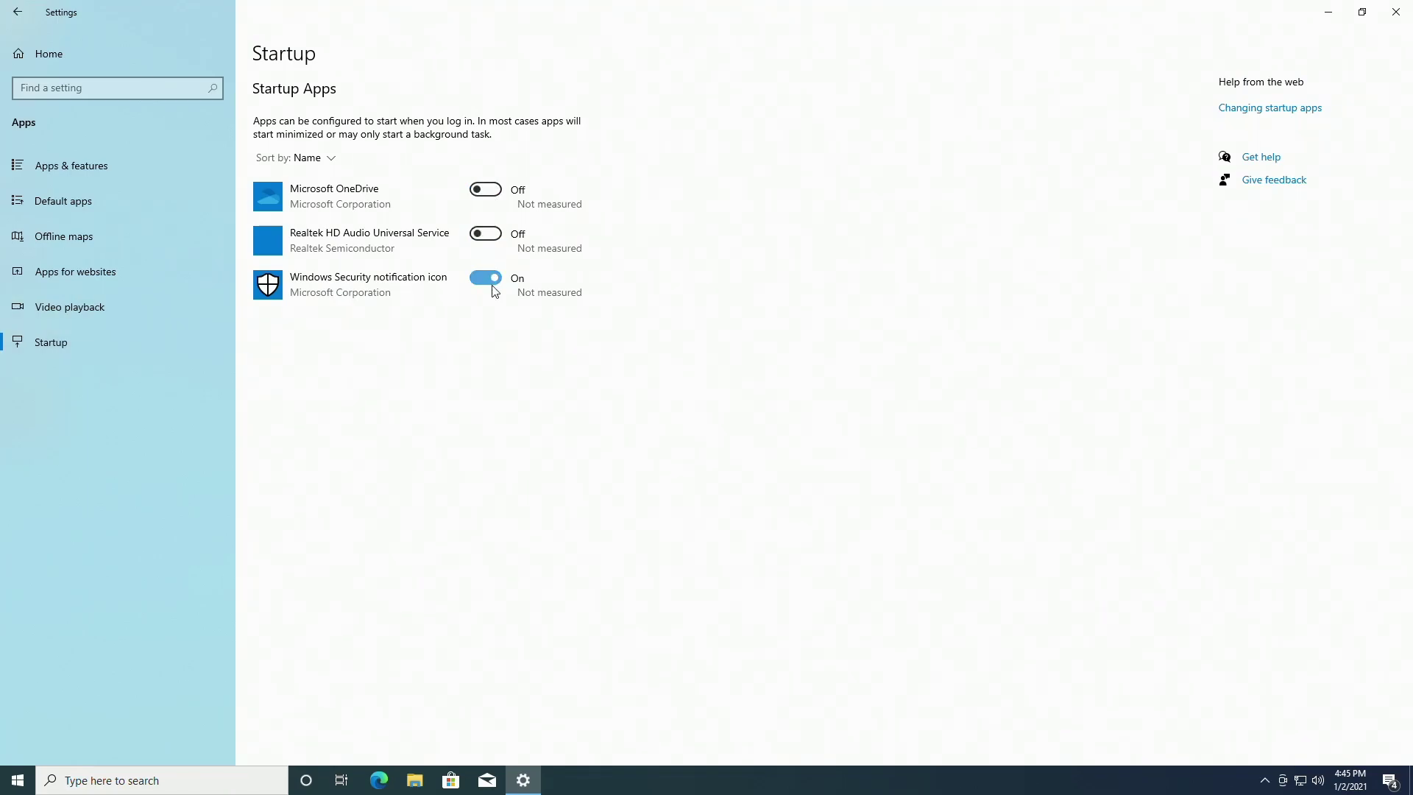
click(66, 166)
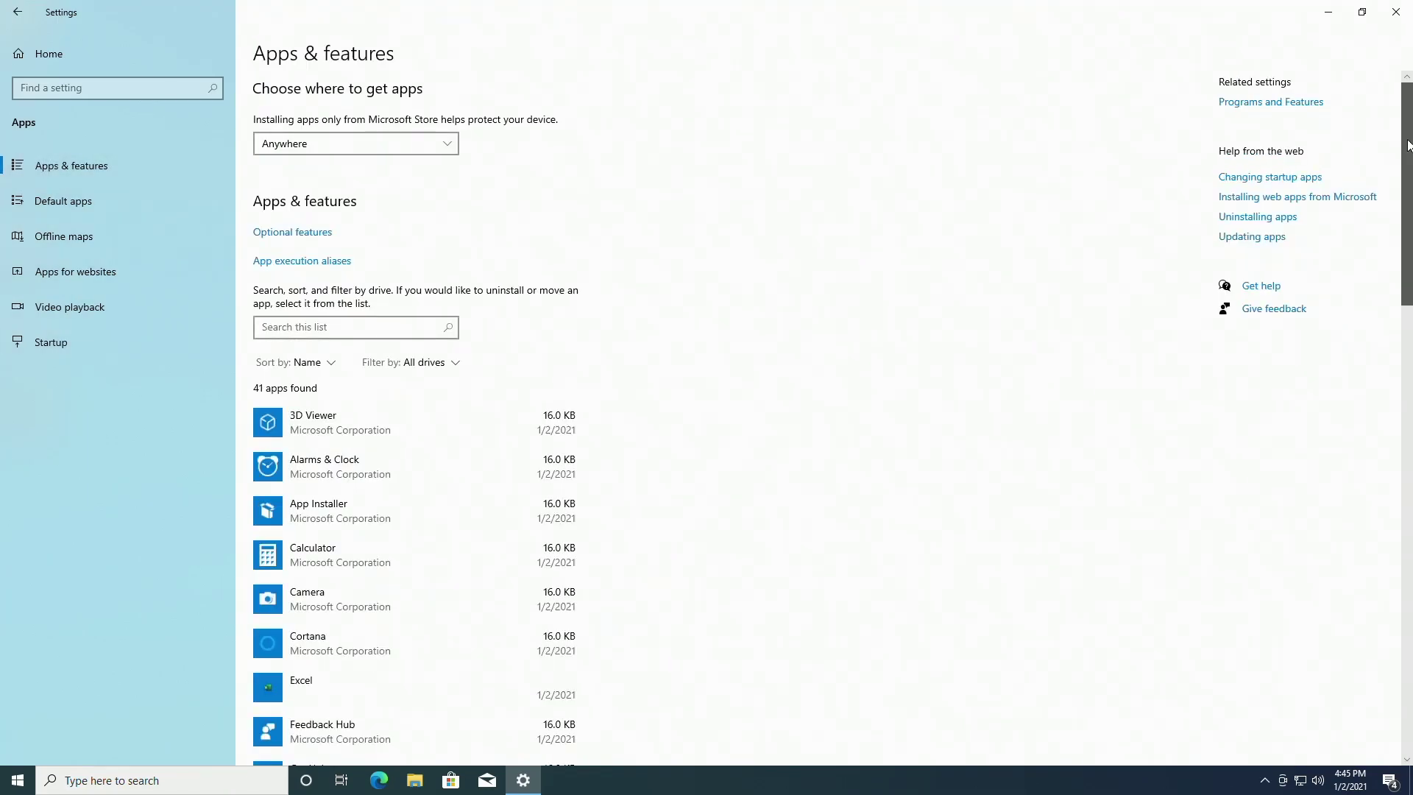
drag(1407, 110, 1409, 671)
click(493, 660)
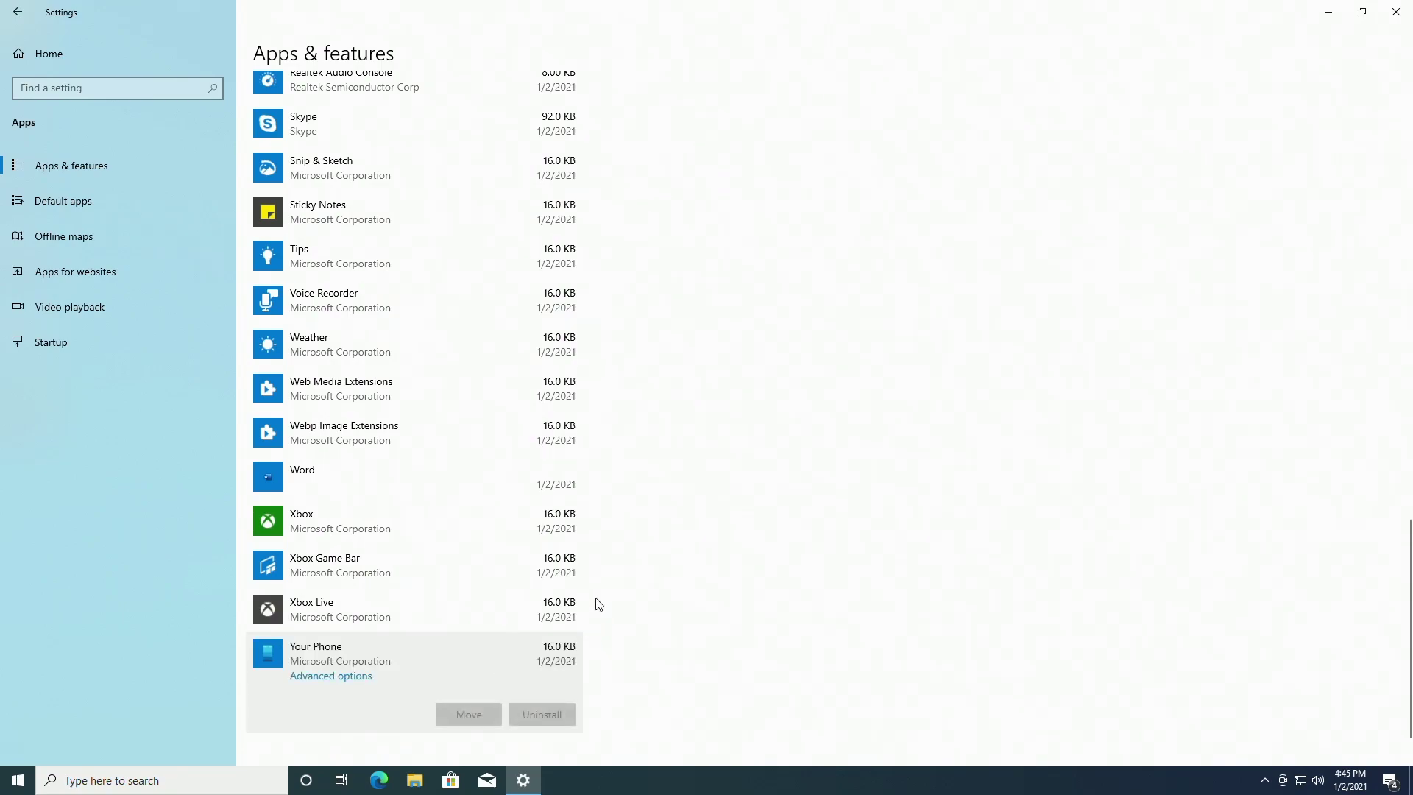
click(498, 602)
click(465, 564)
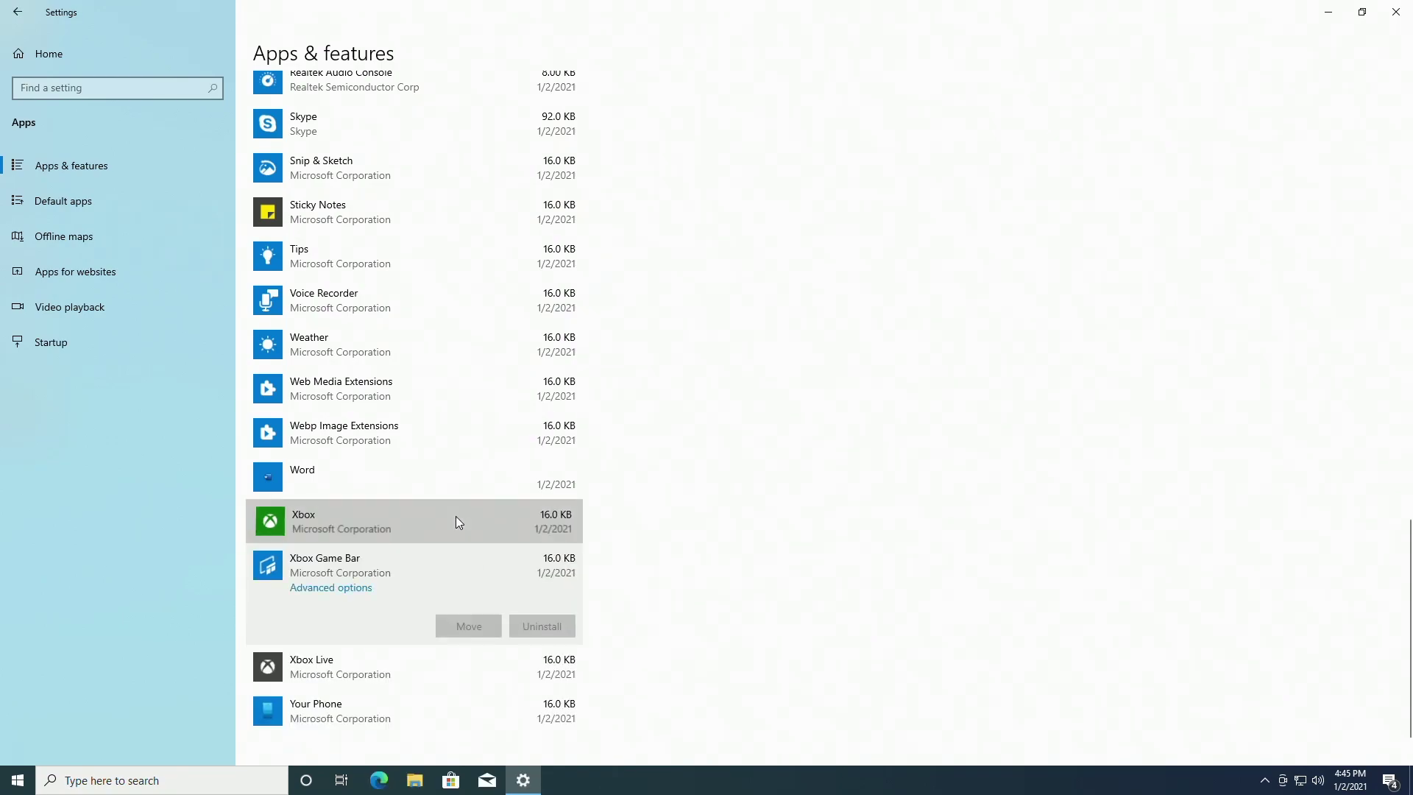
click(456, 519)
click(18, 12)
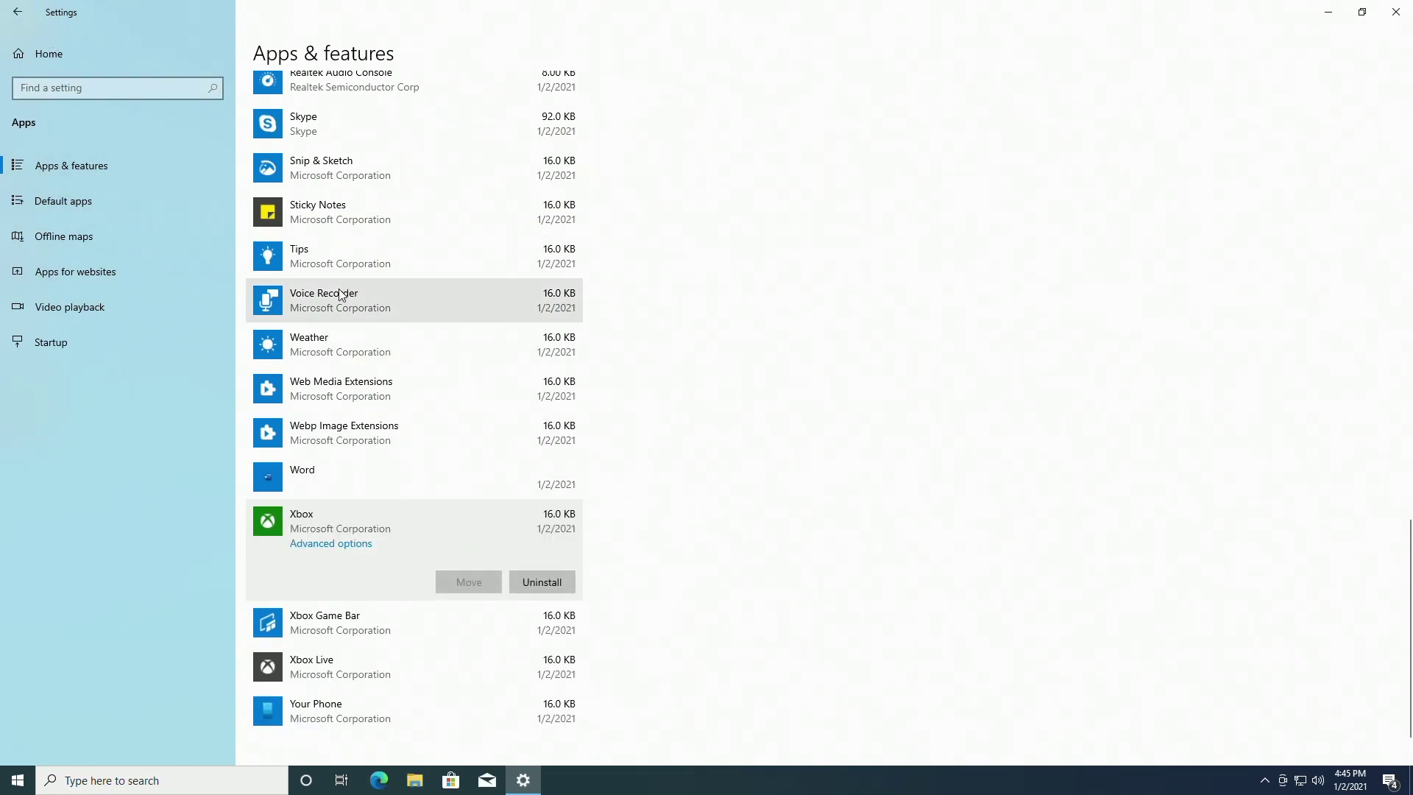
Disable all non-Microsoft services except Realtek Audio in System Configuration, then exit without restarting
click(1395, 12)
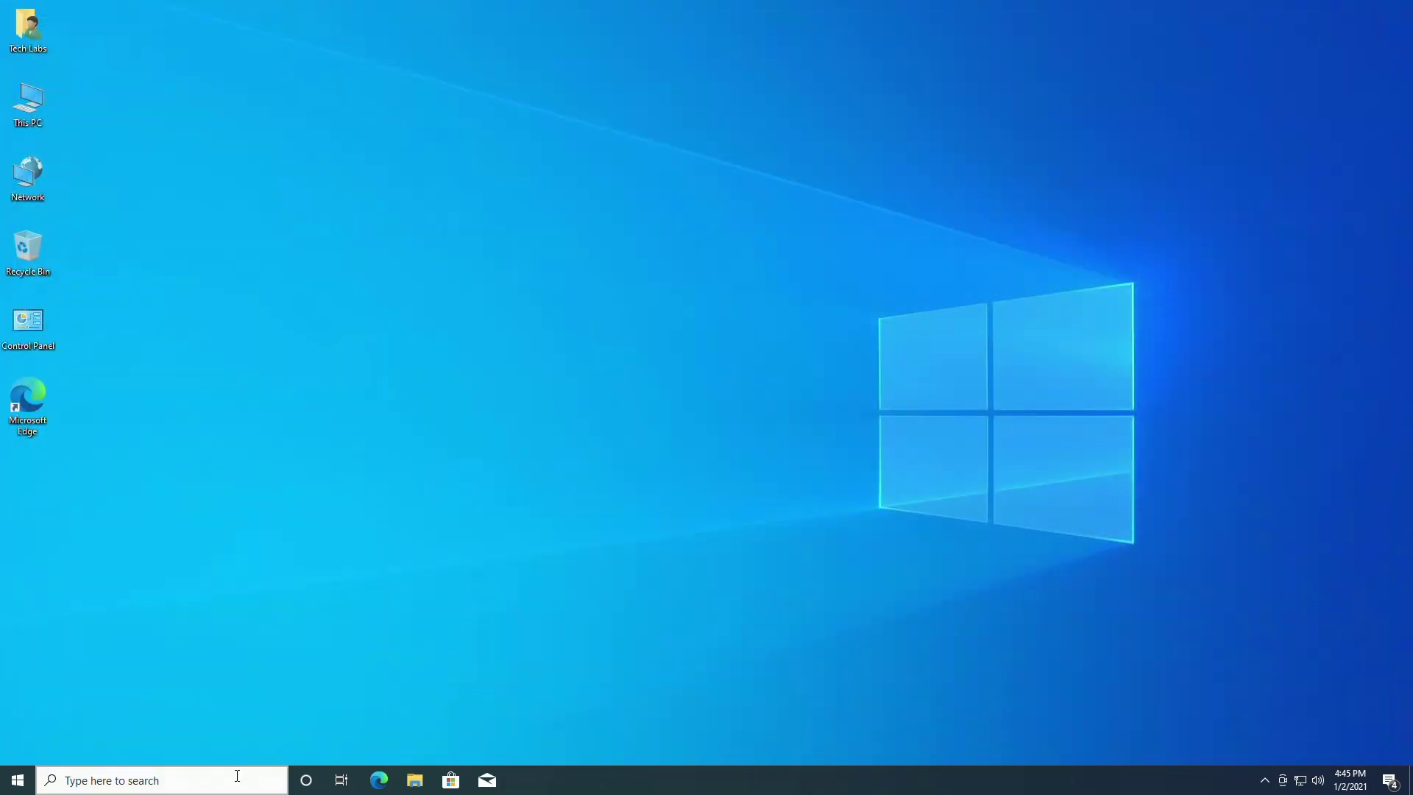
click(154, 780)
text(sys)
text(m con)
key(Return)
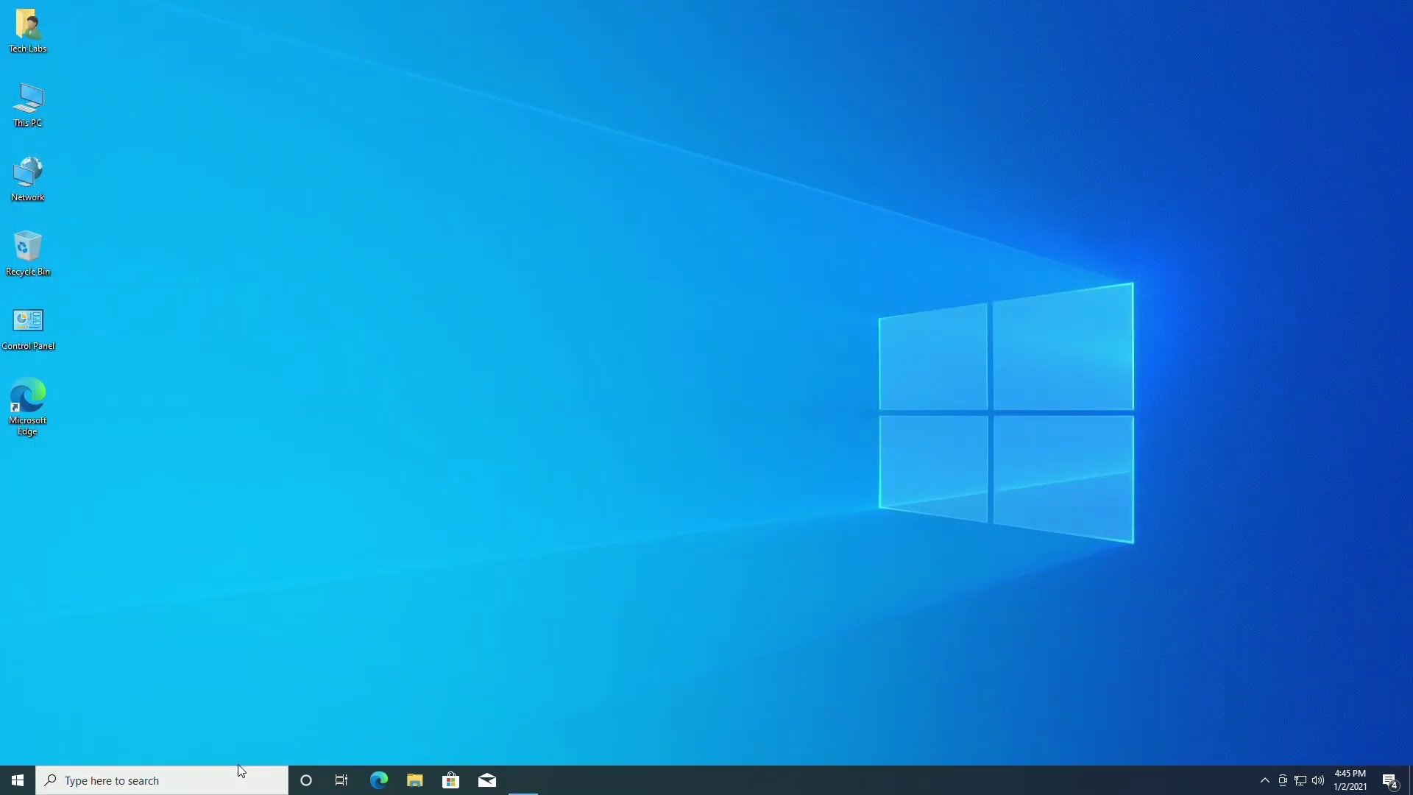
click(393, 92)
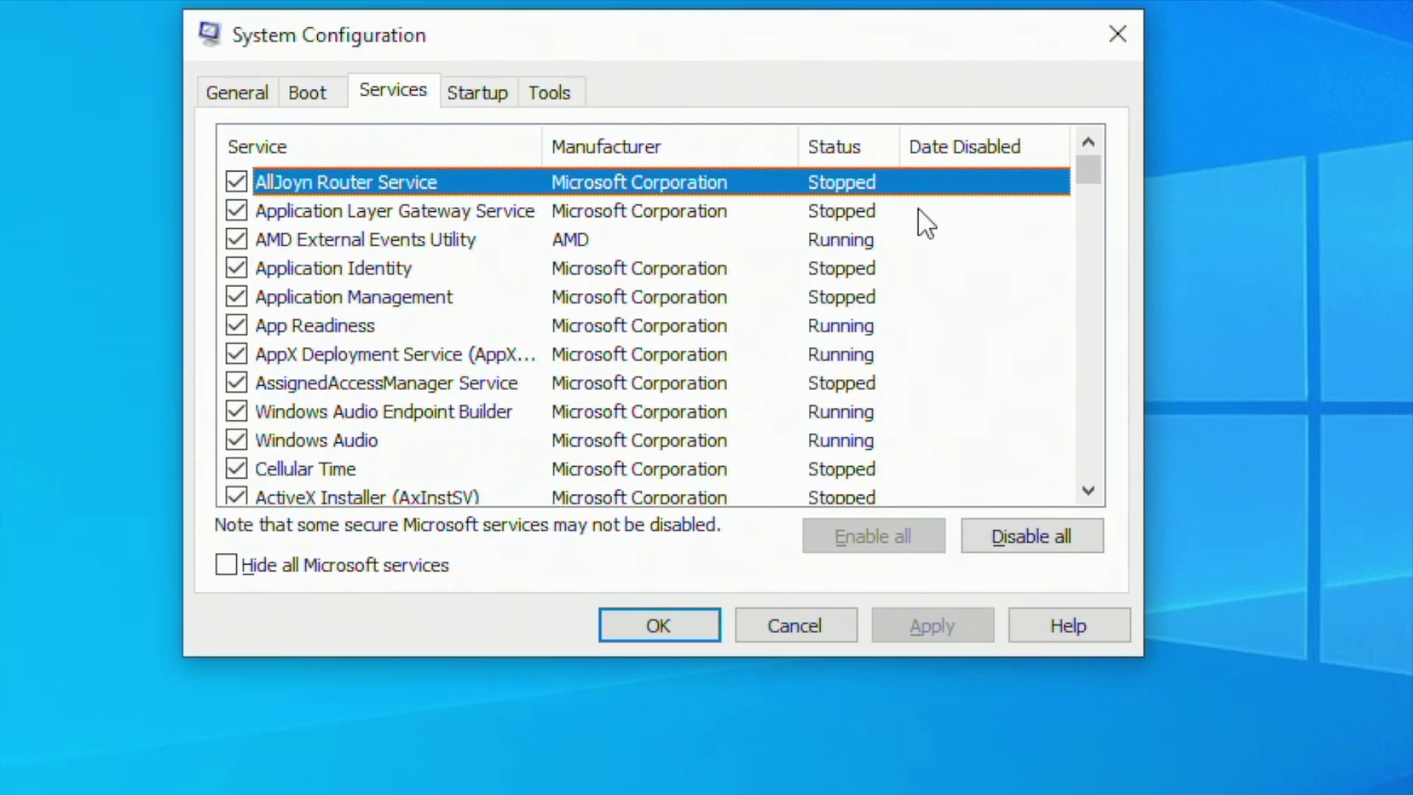
mouse_move(1092, 168)
mouse_down()
mouse_move(1110, 241)
mouse_move(1114, 148)
mouse_up()
click(365, 562)
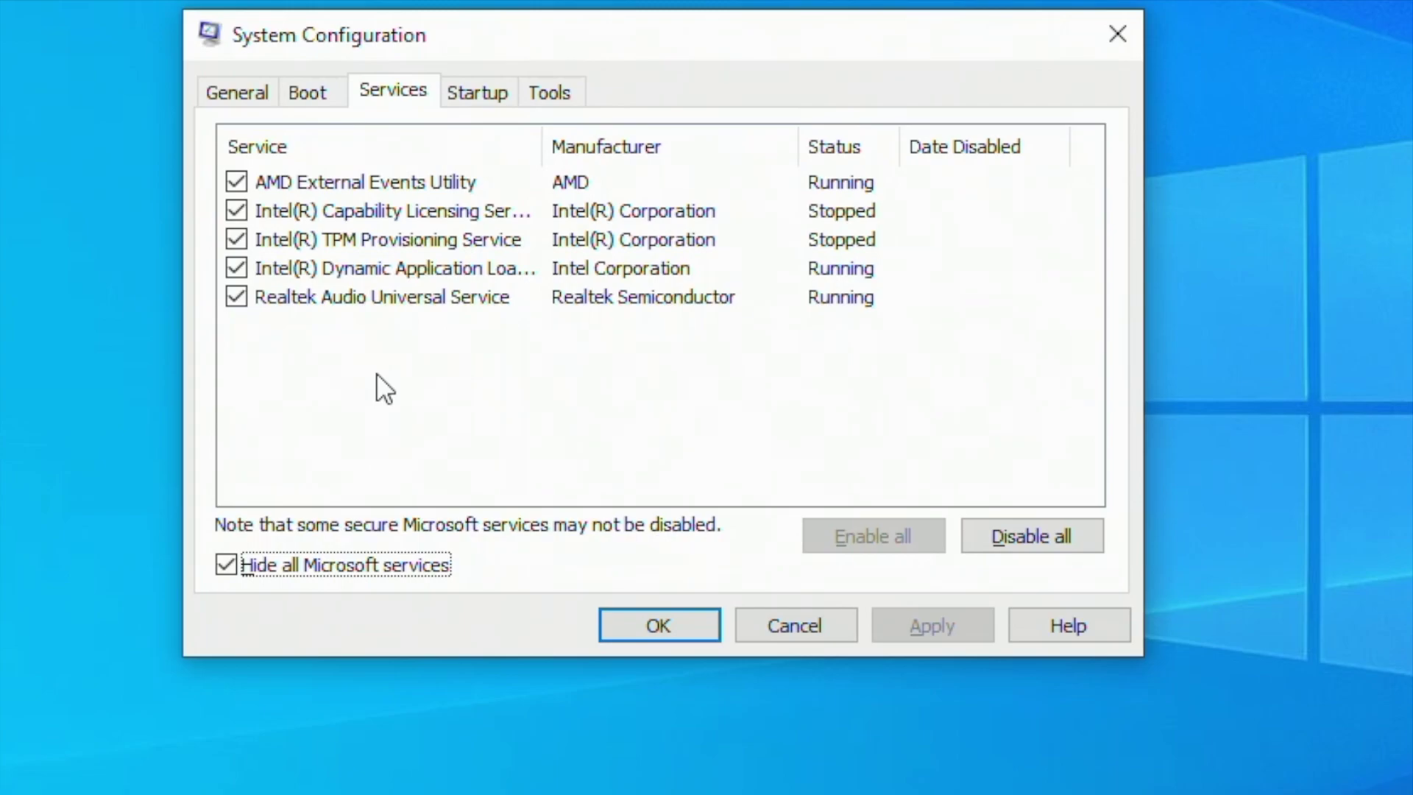
click(1015, 537)
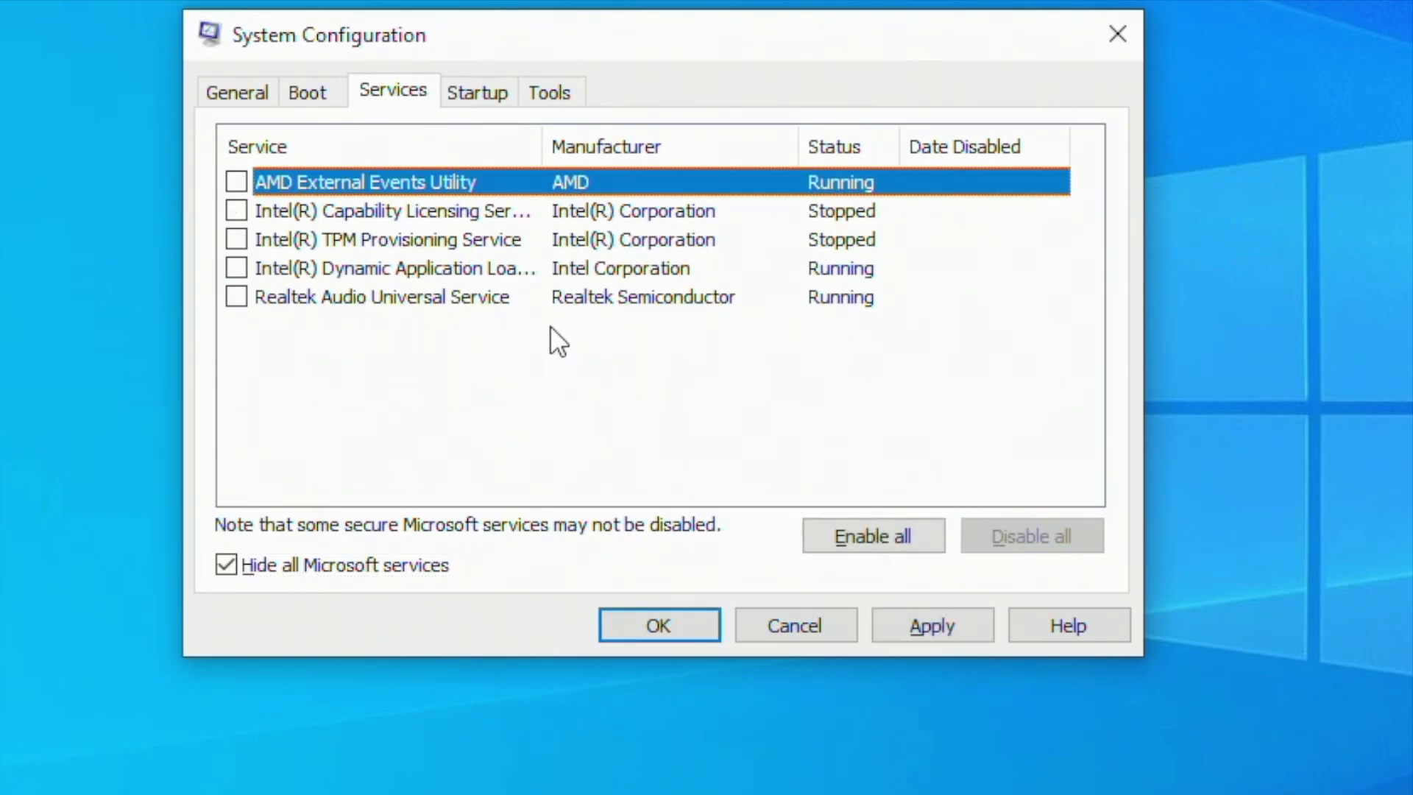
click(236, 296)
click(337, 296)
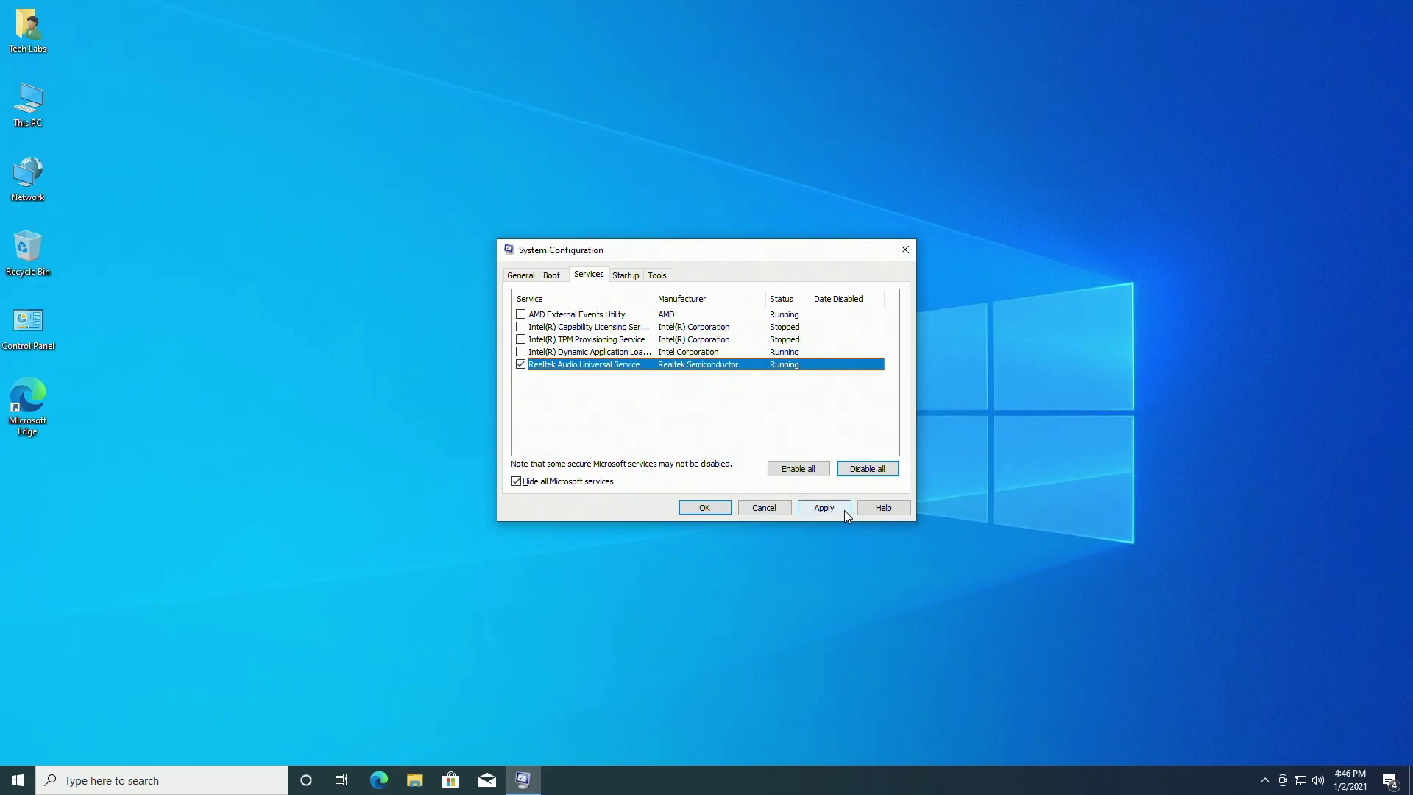
click(823, 508)
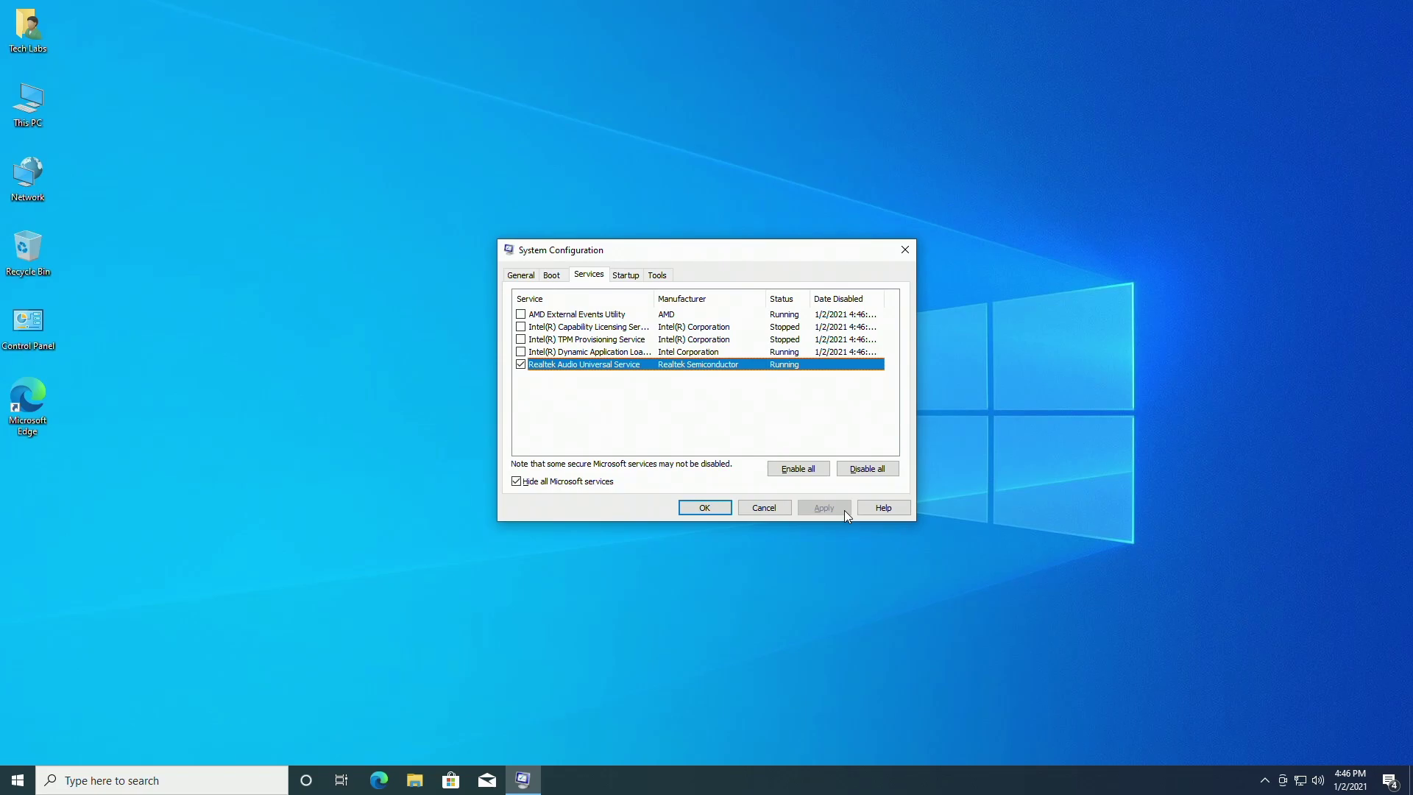
click(705, 508)
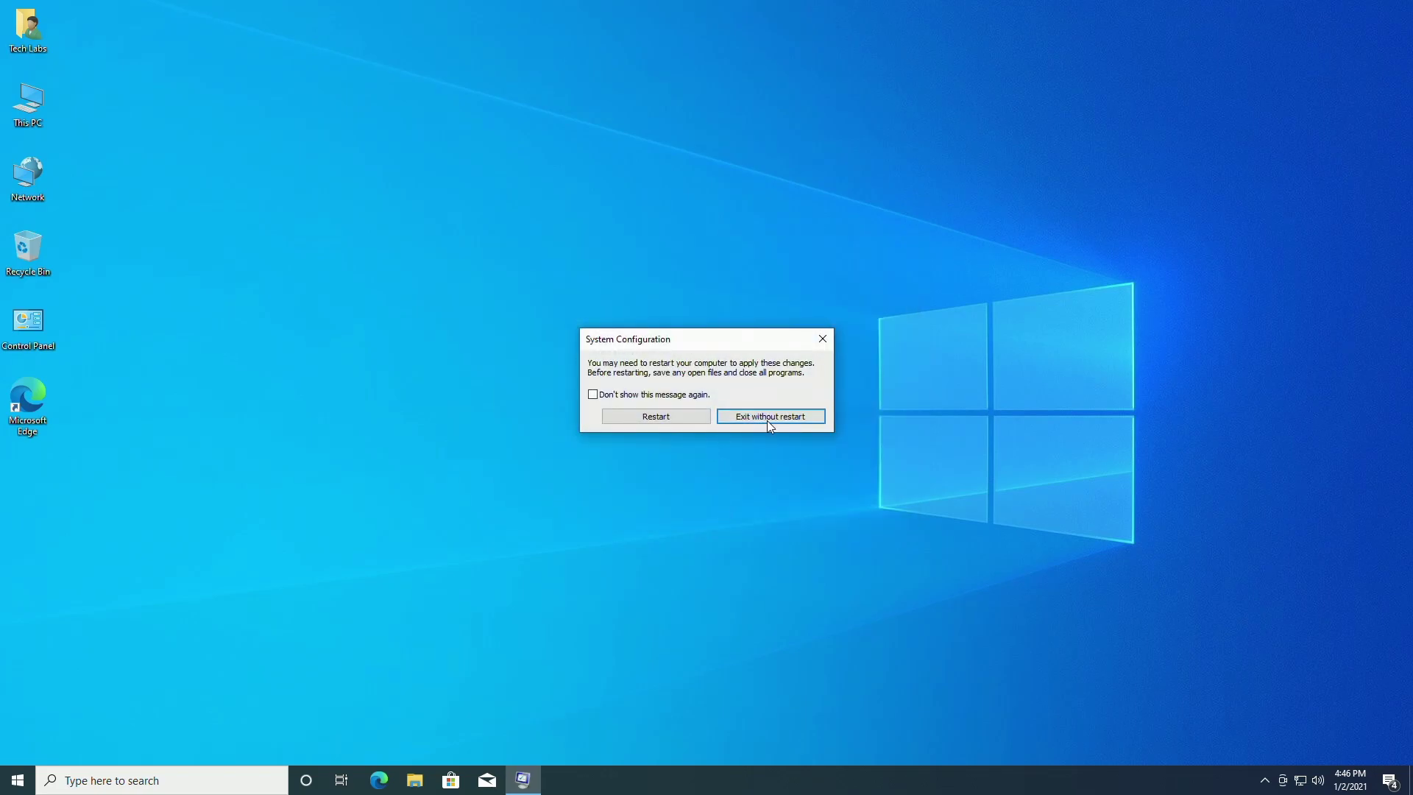
click(769, 416)
Optimize the C: drive in Optimize Drives, leaving its schedule unchanged, then close it
click(164, 781)
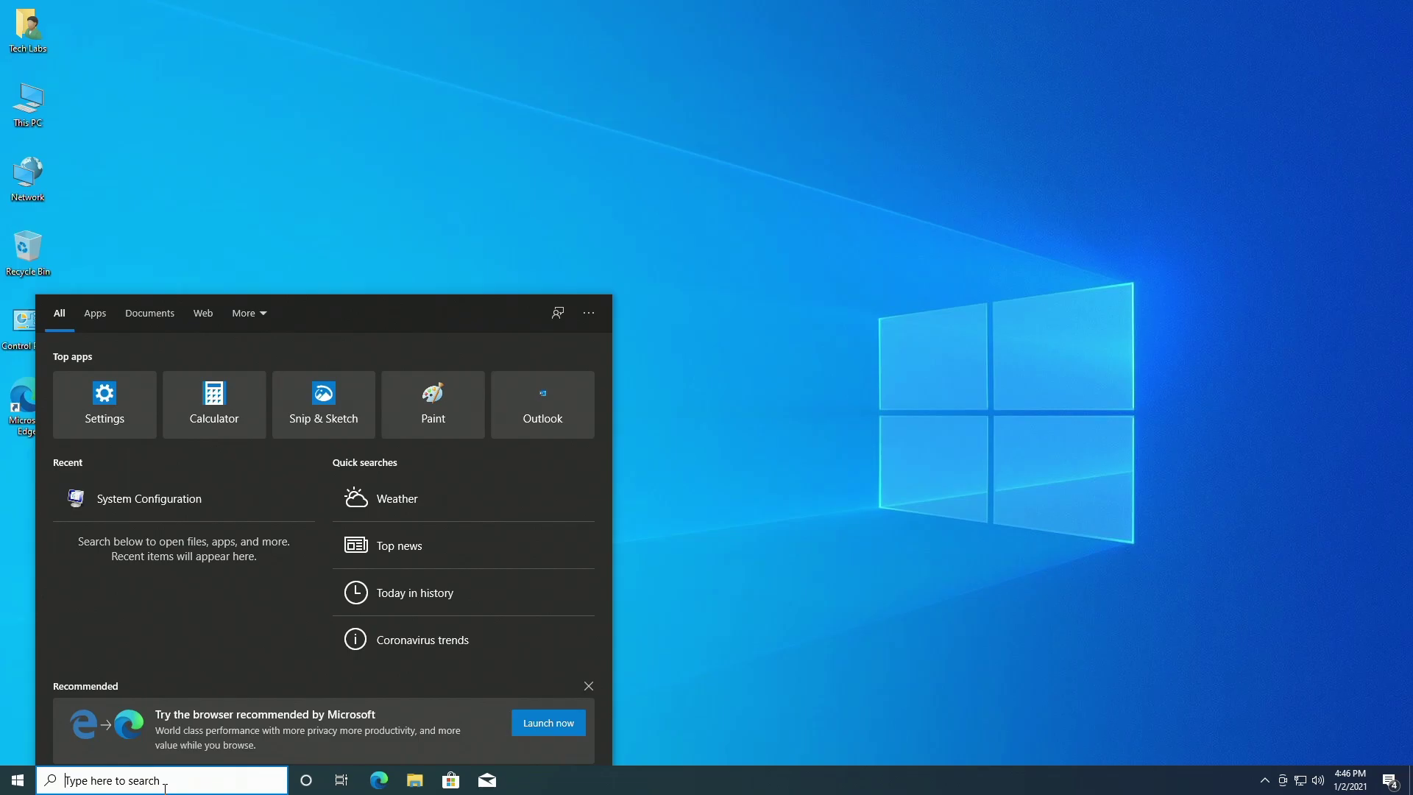
text(defrag)
key(Return)
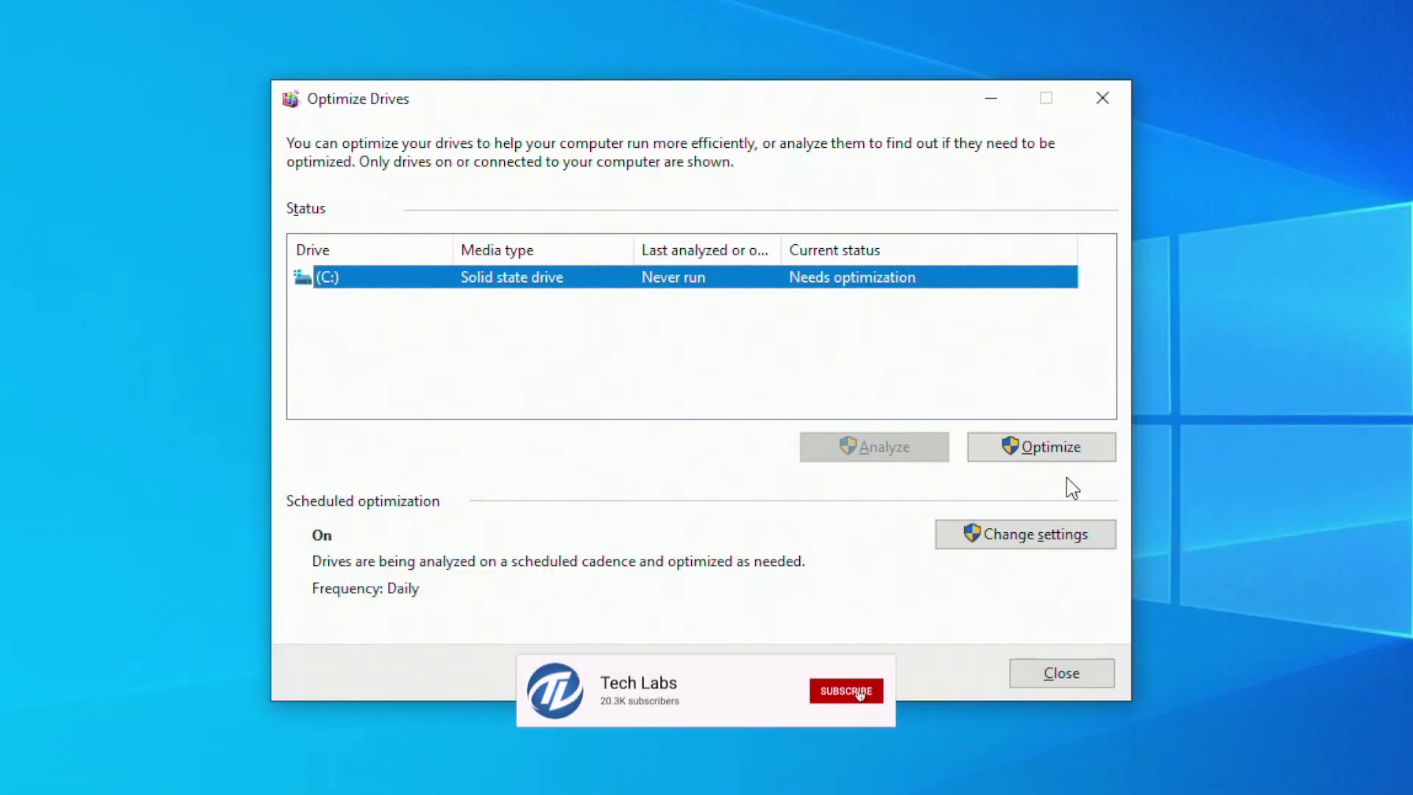
click(1079, 457)
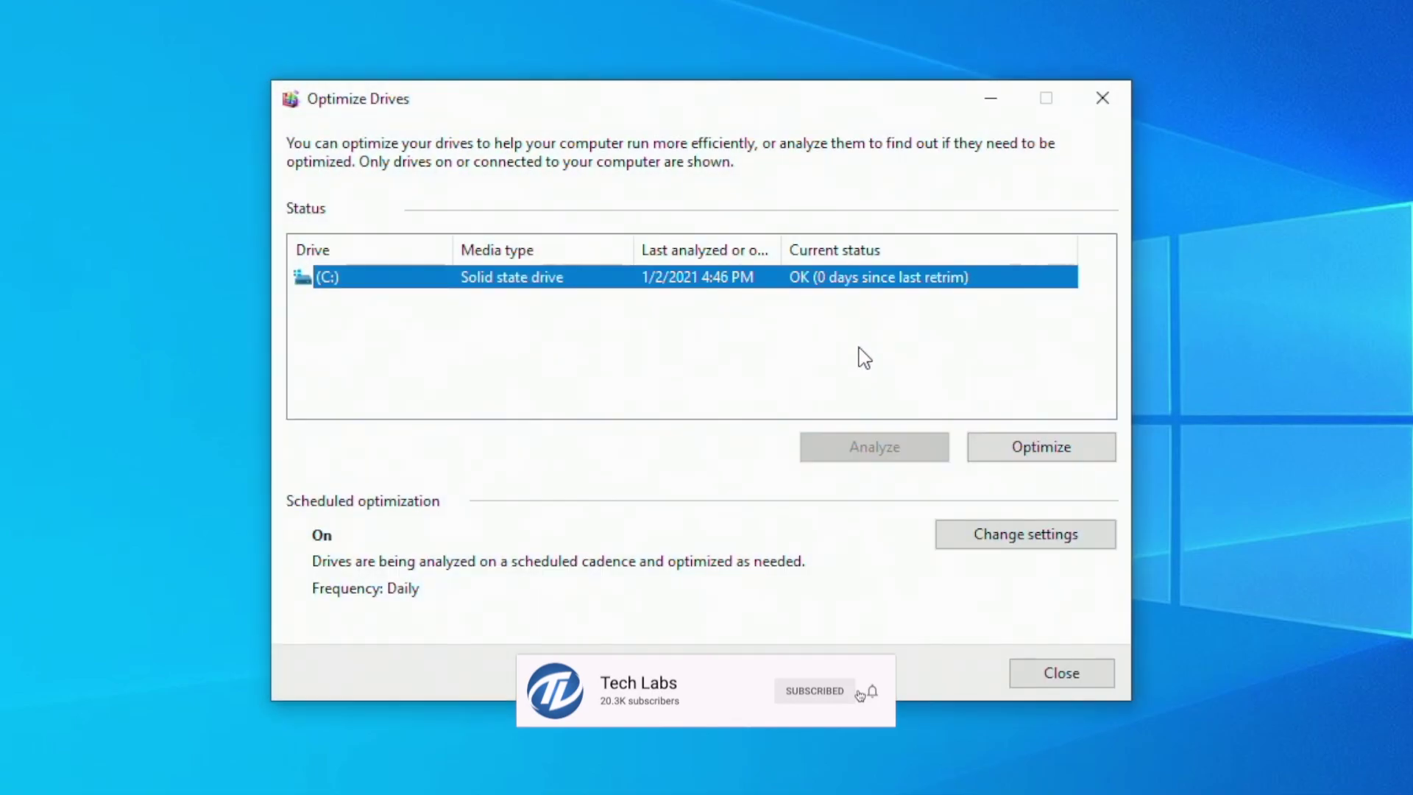
click(1024, 534)
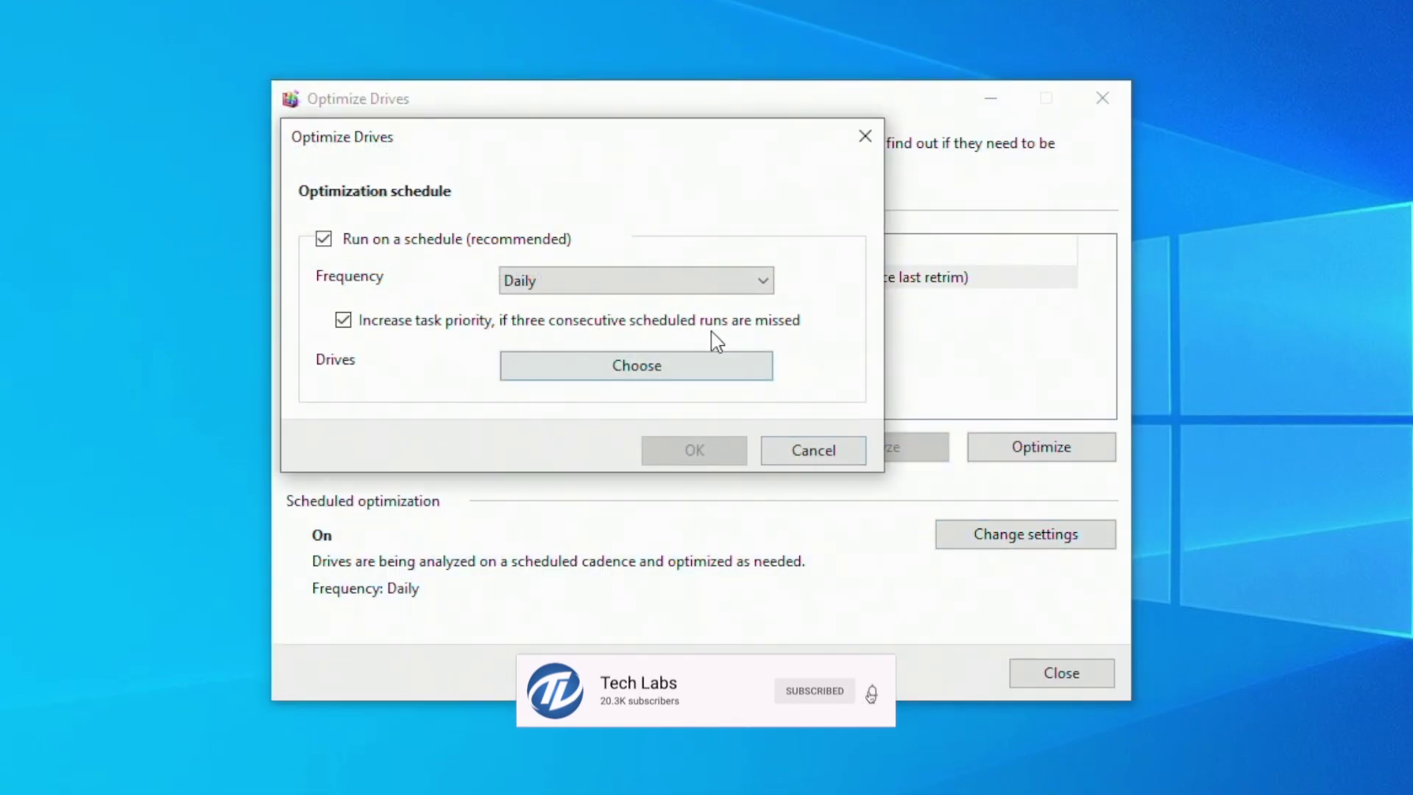
click(678, 283)
click(663, 365)
click(756, 579)
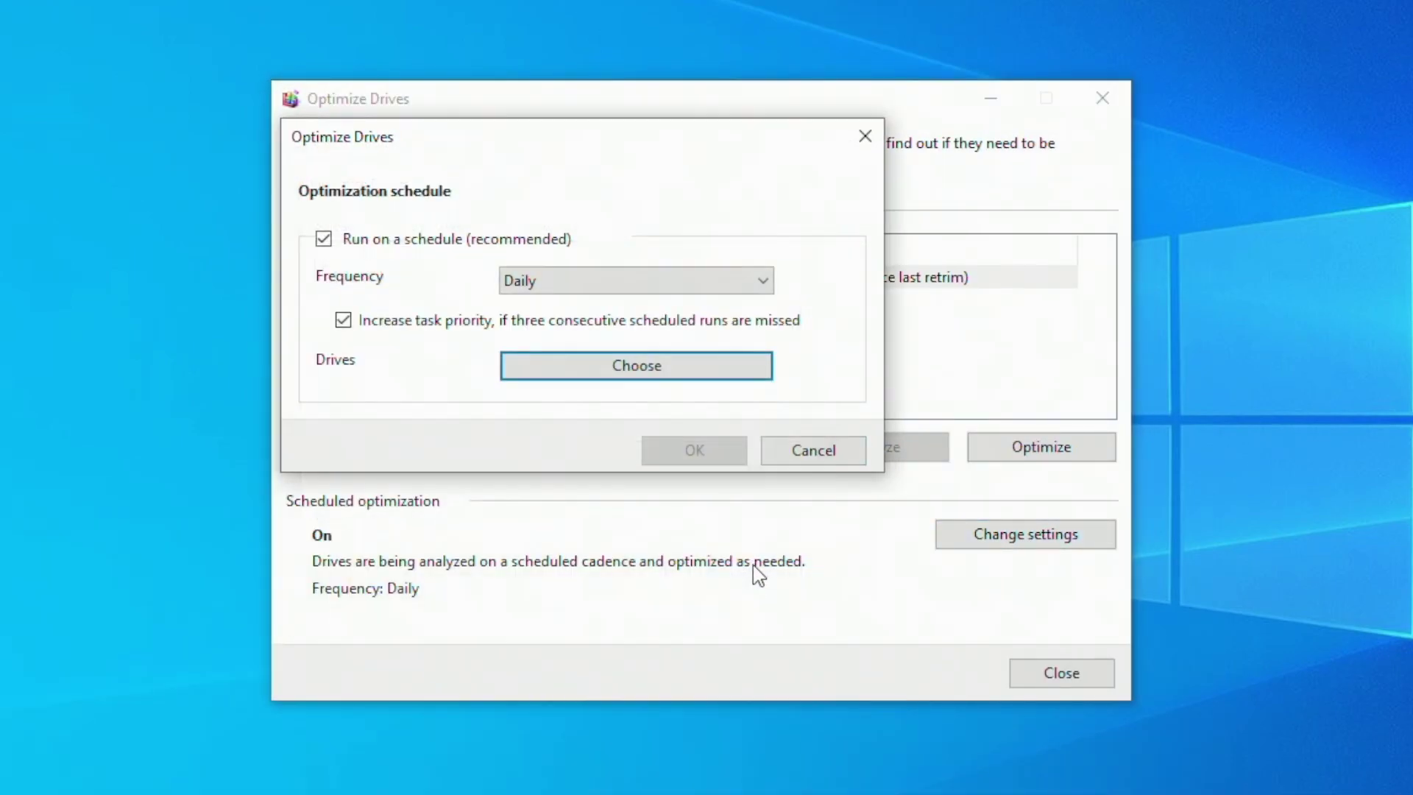
click(813, 450)
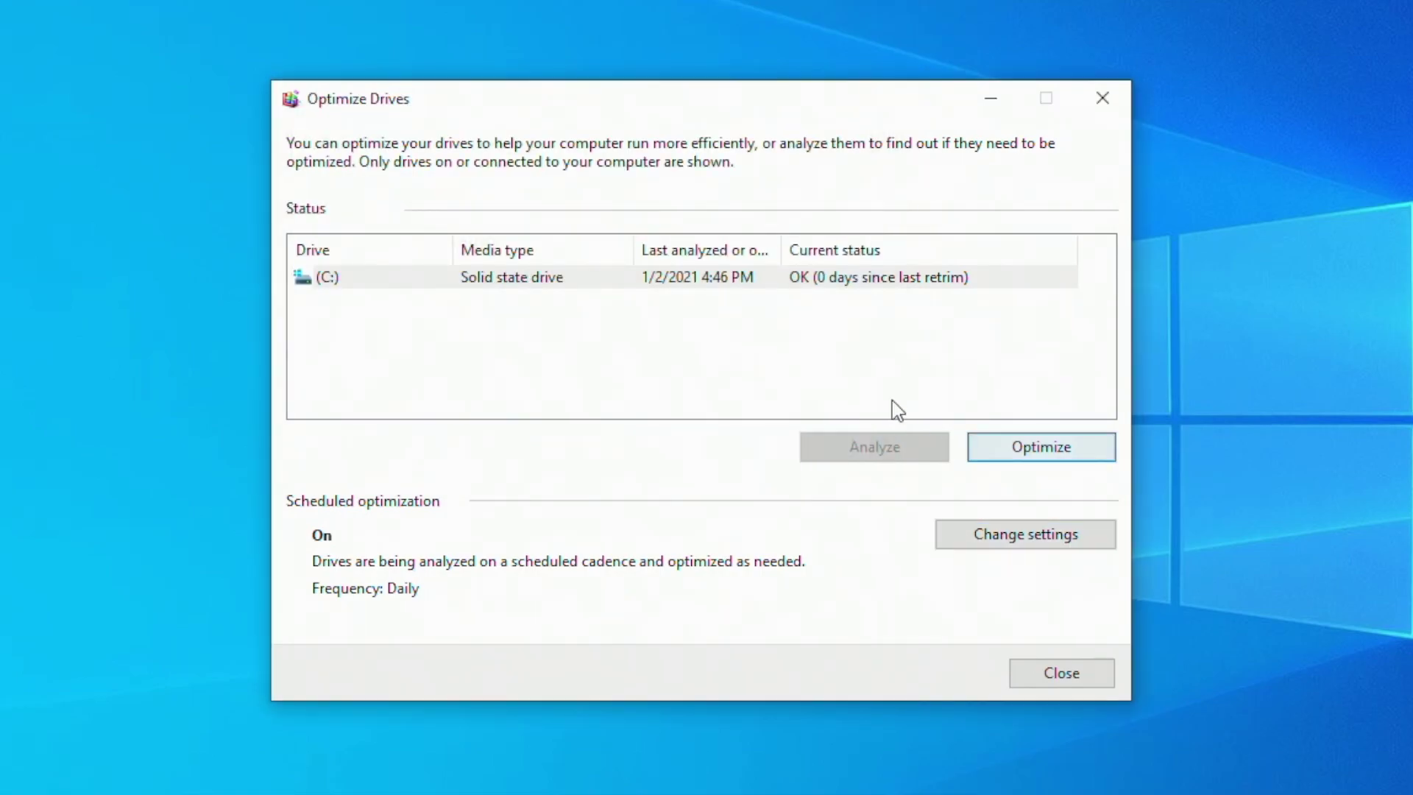
click(1061, 672)
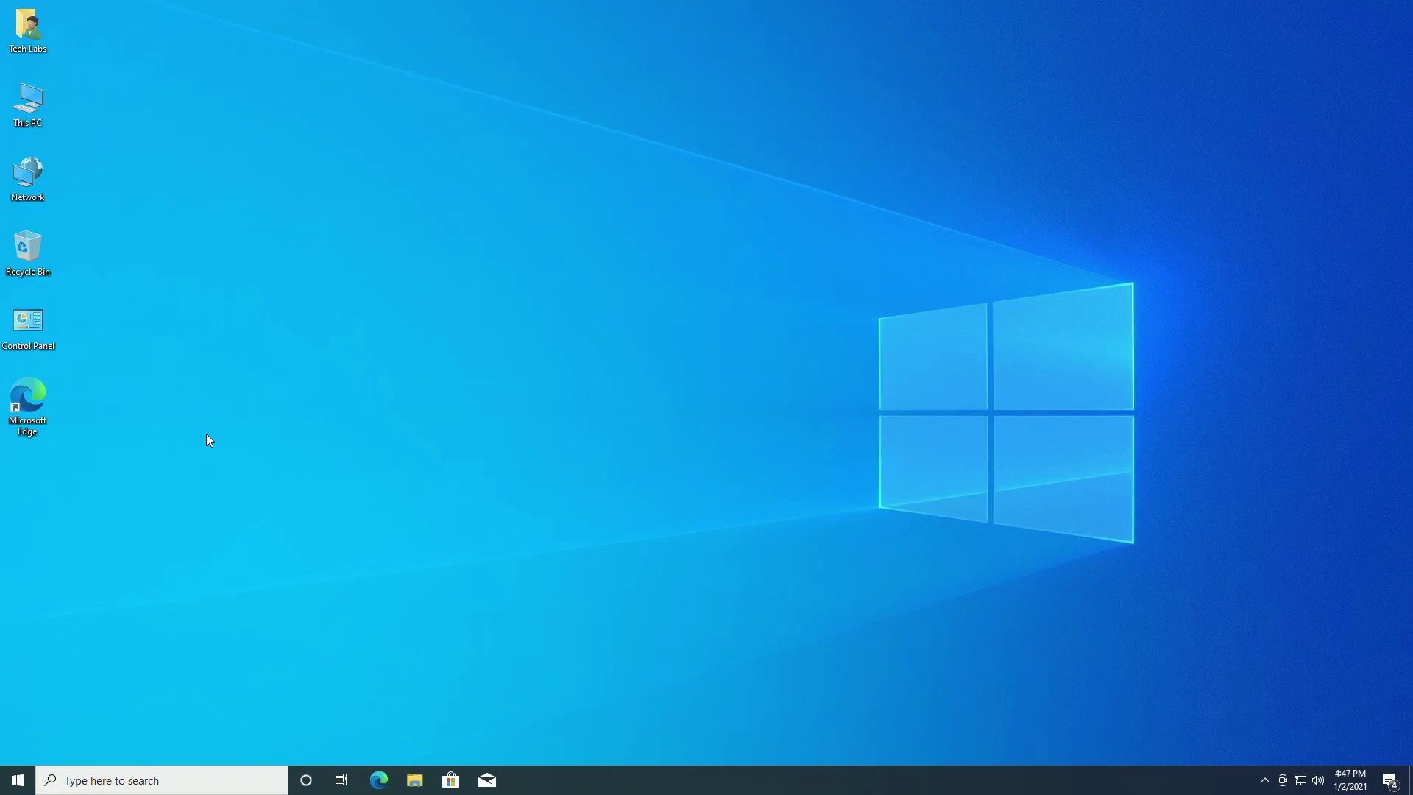
Apply 'Adjust for best performance' in the Windows appearance and performance options
click(166, 780)
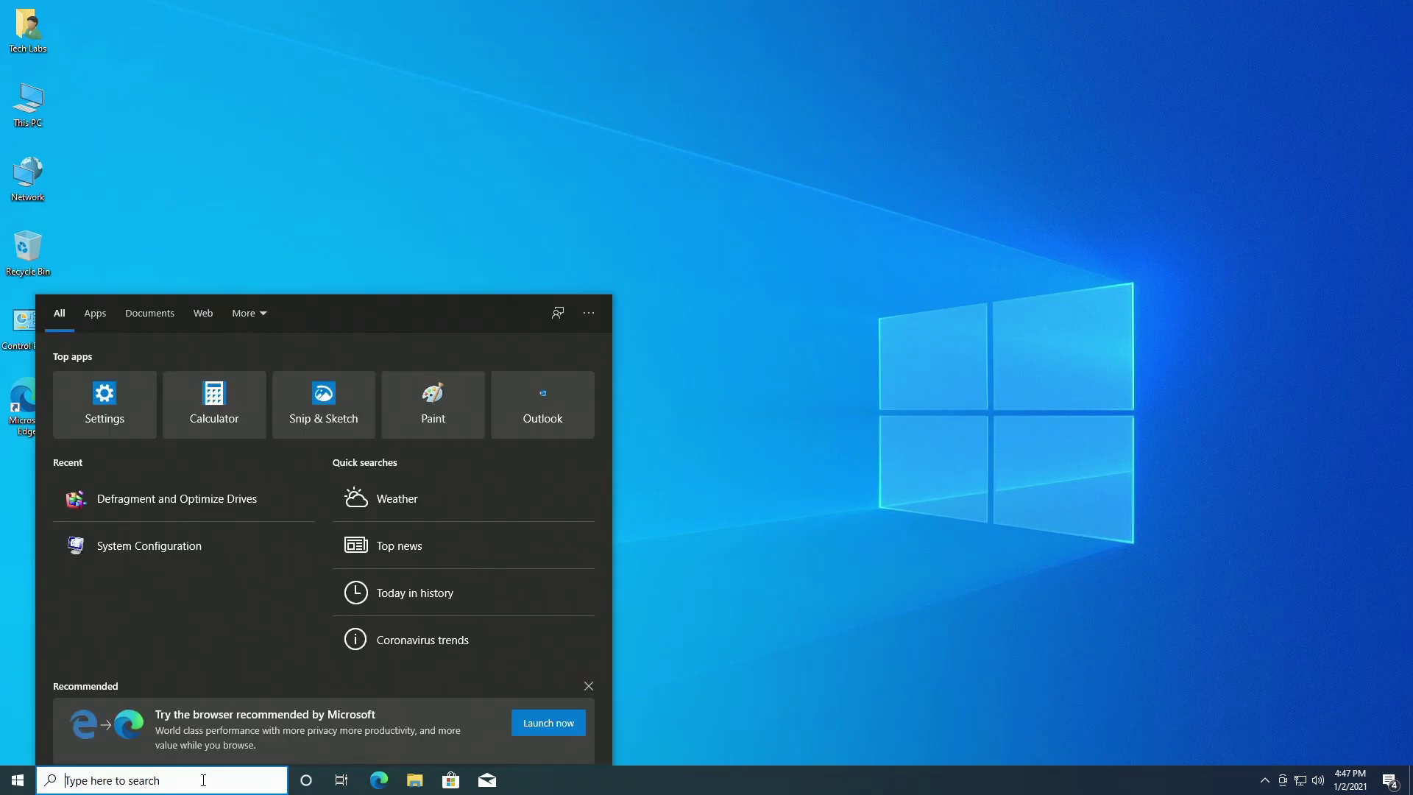
text(perfo)
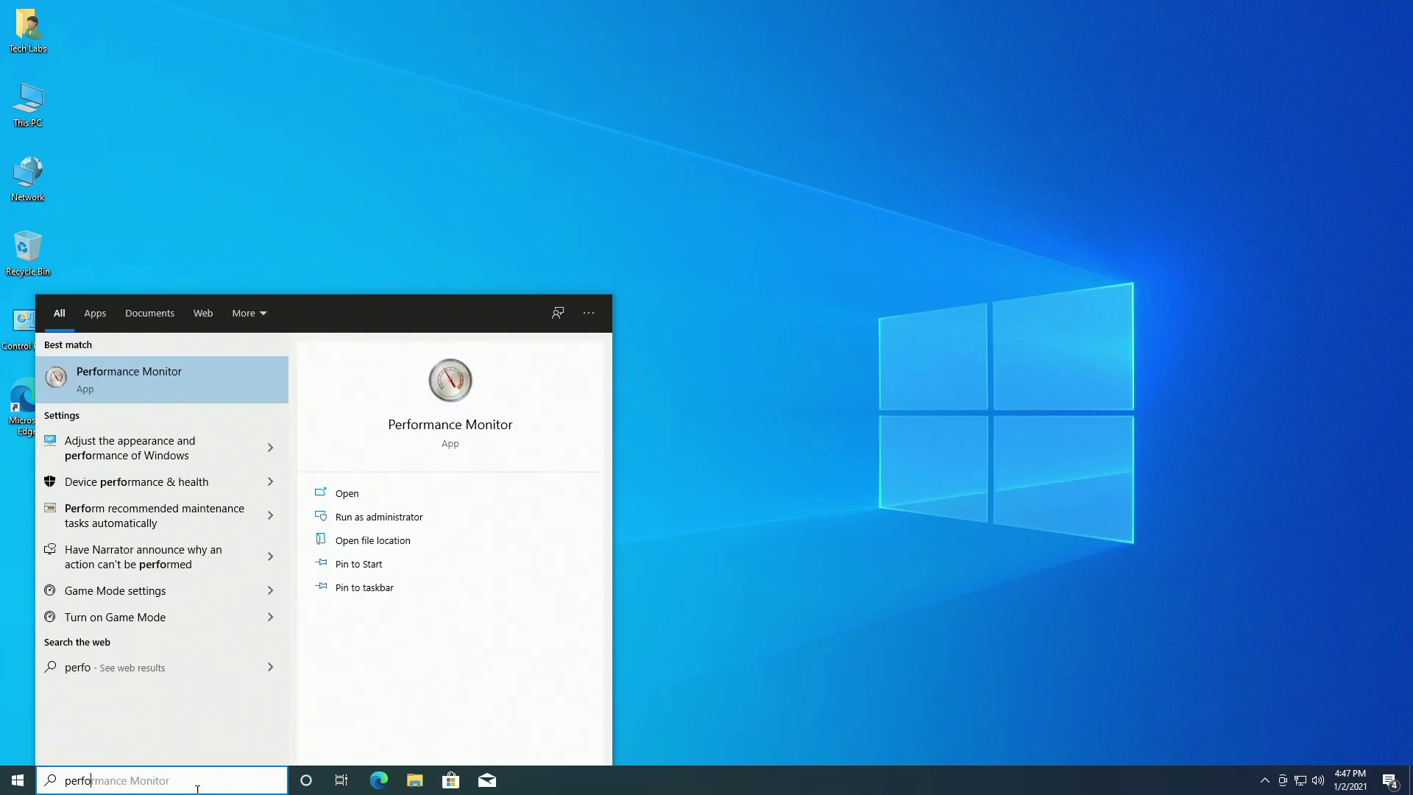
click(129, 448)
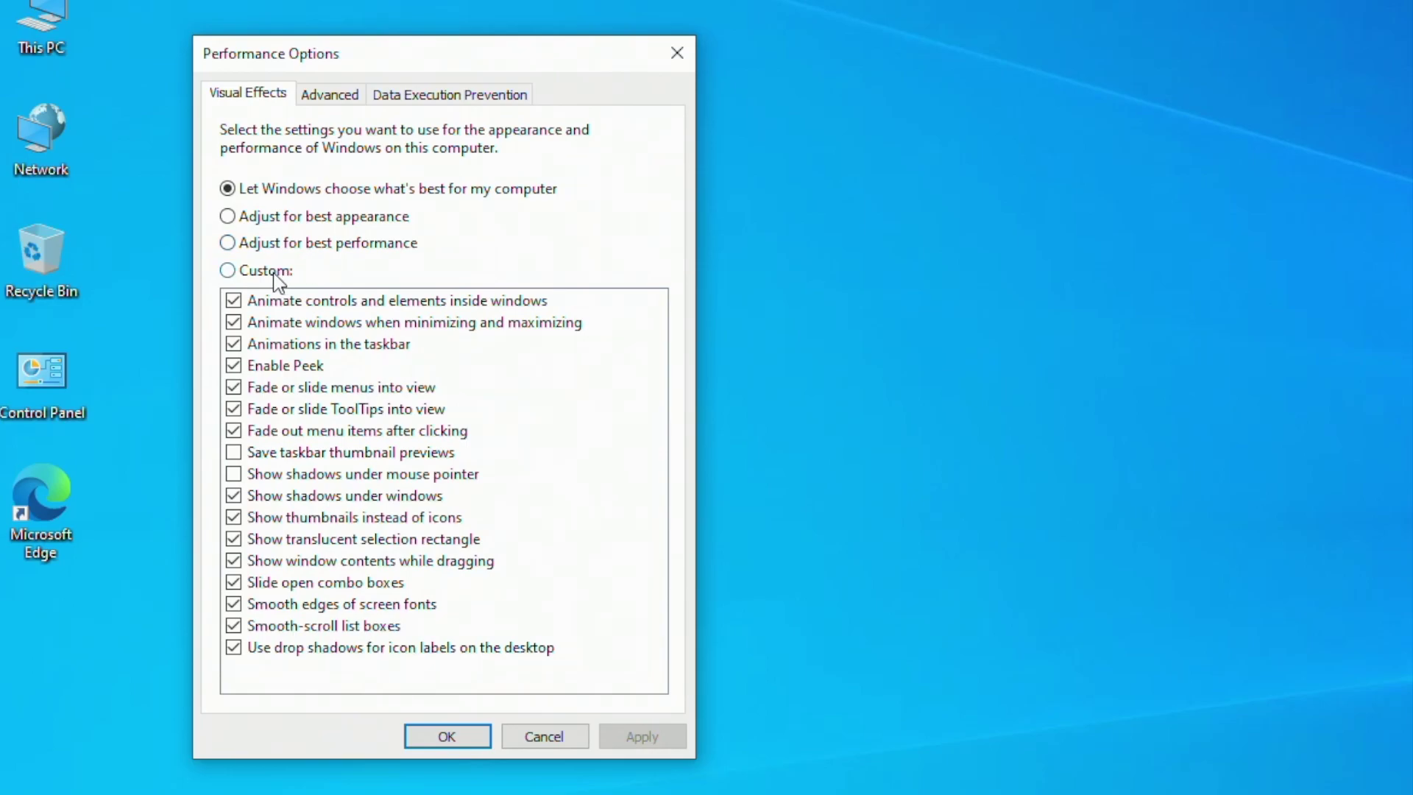
click(227, 244)
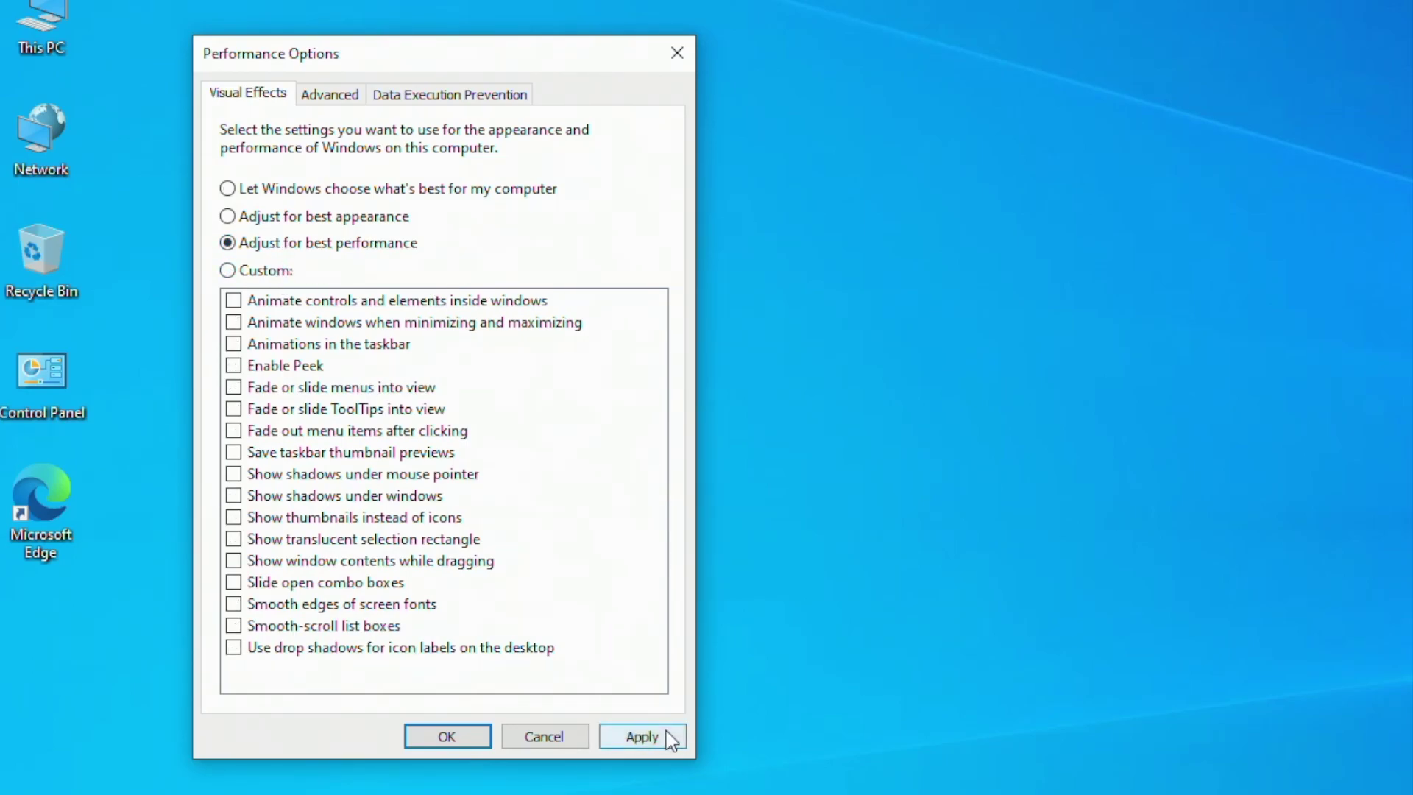
click(668, 738)
click(281, 543)
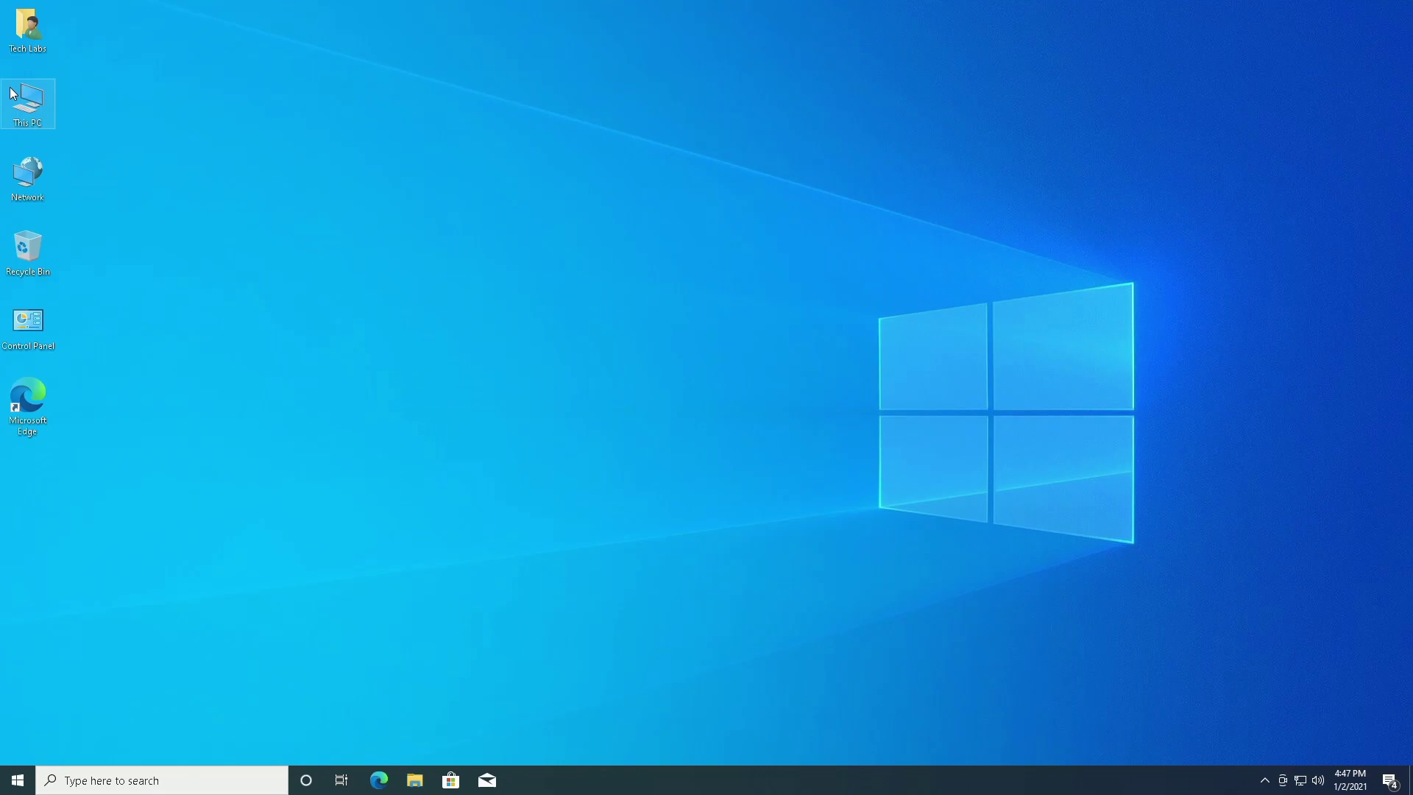
Run Disk Cleanup on Local Disk (C:) including the Recycle Bin, and delete the files
double_click(28, 102)
right_click(395, 373)
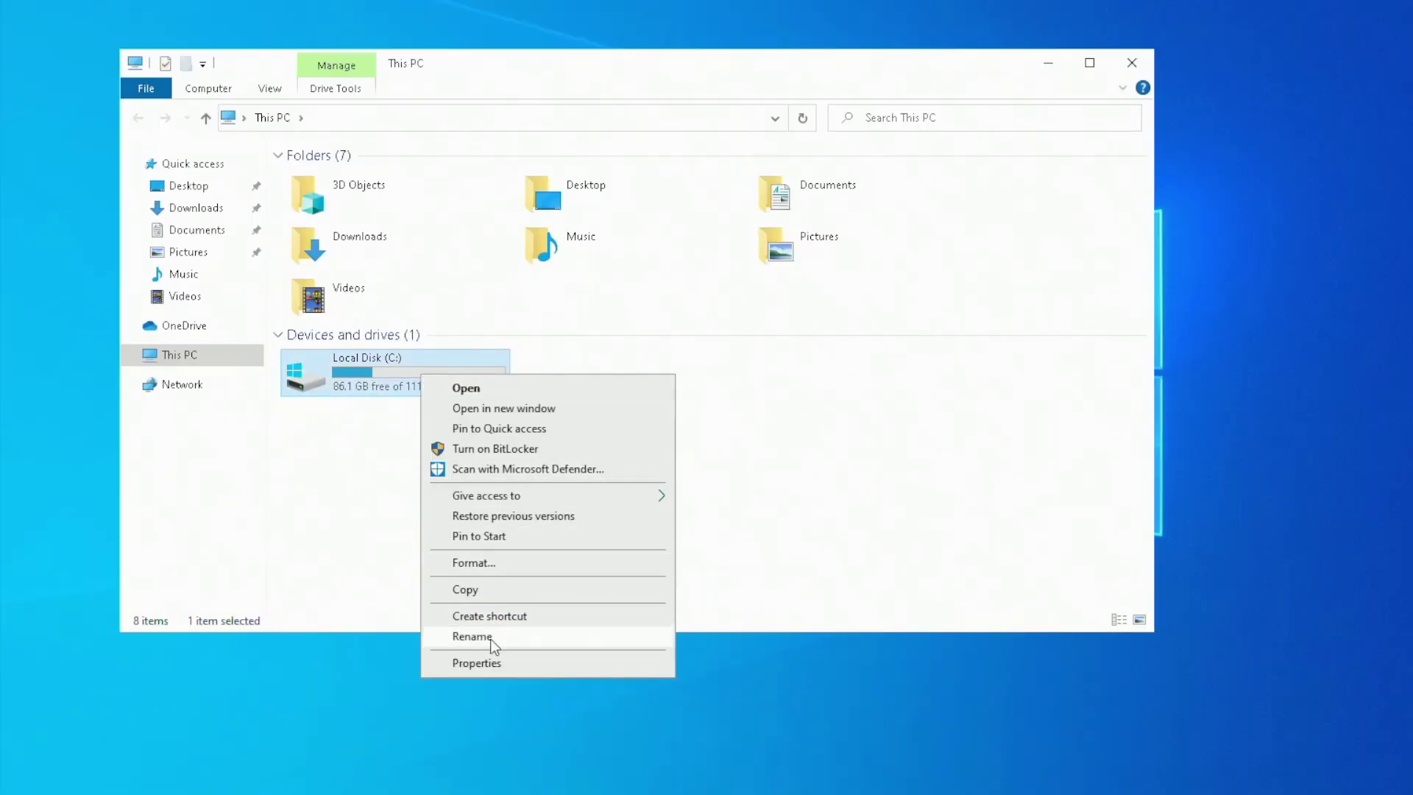
click(488, 661)
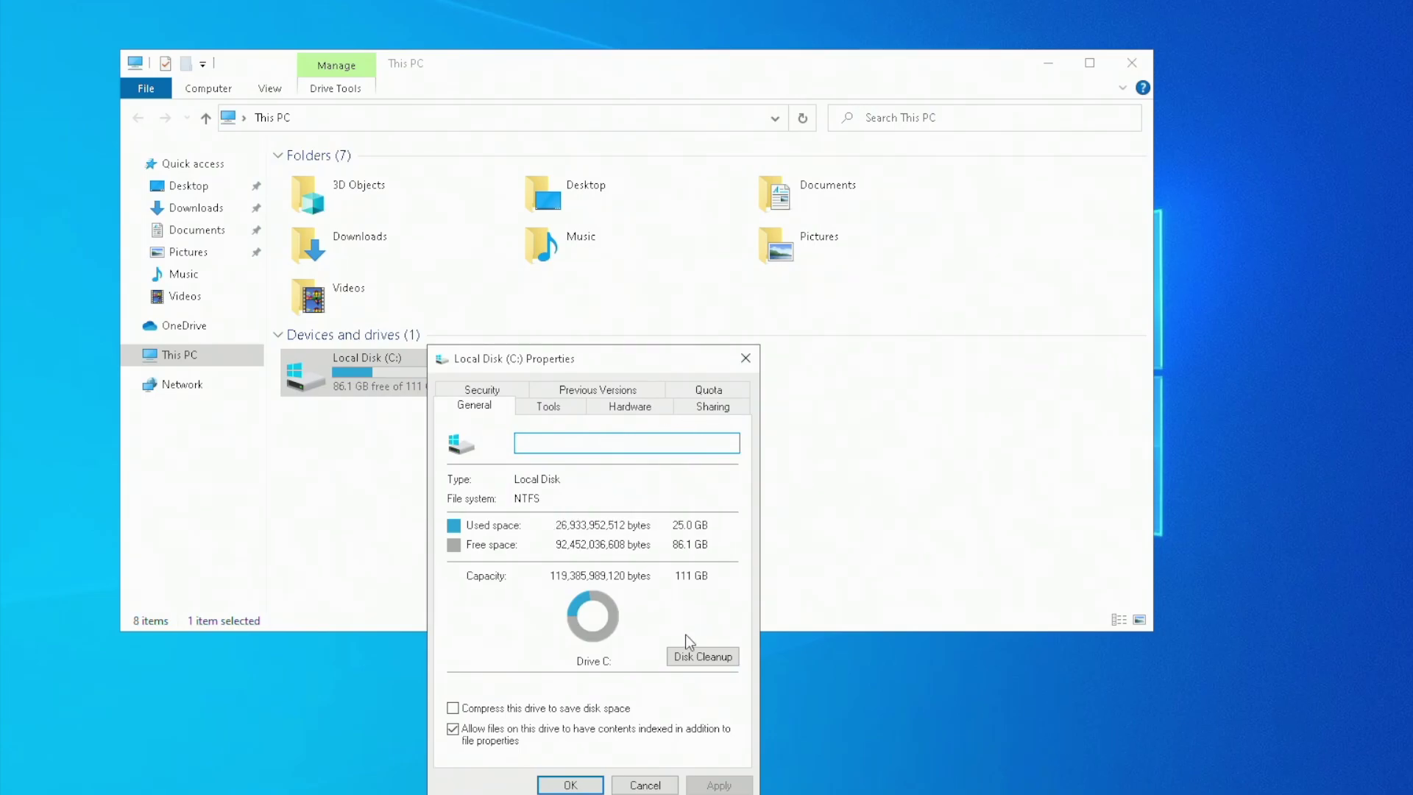
click(701, 656)
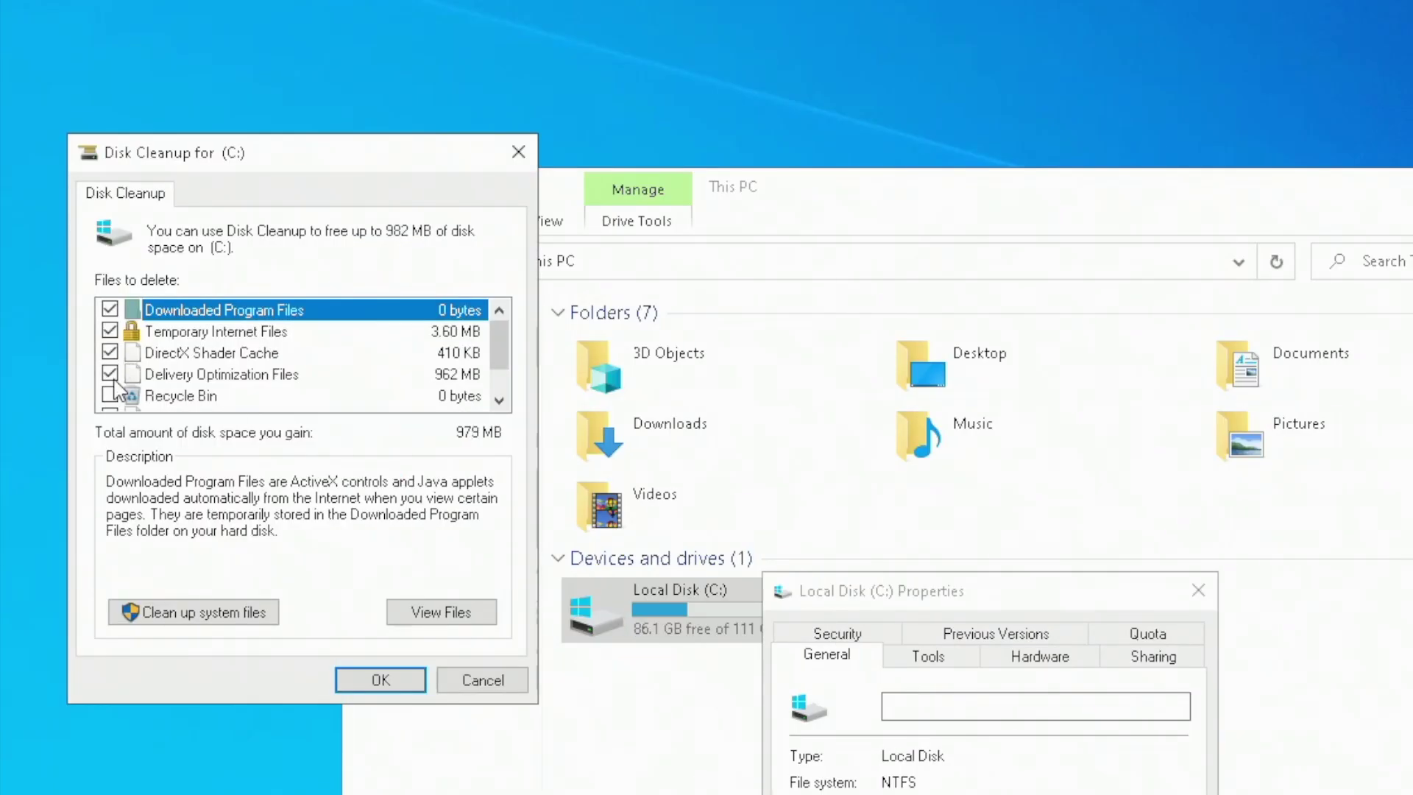
scroll(502, 353, down, 2)
click(126, 352)
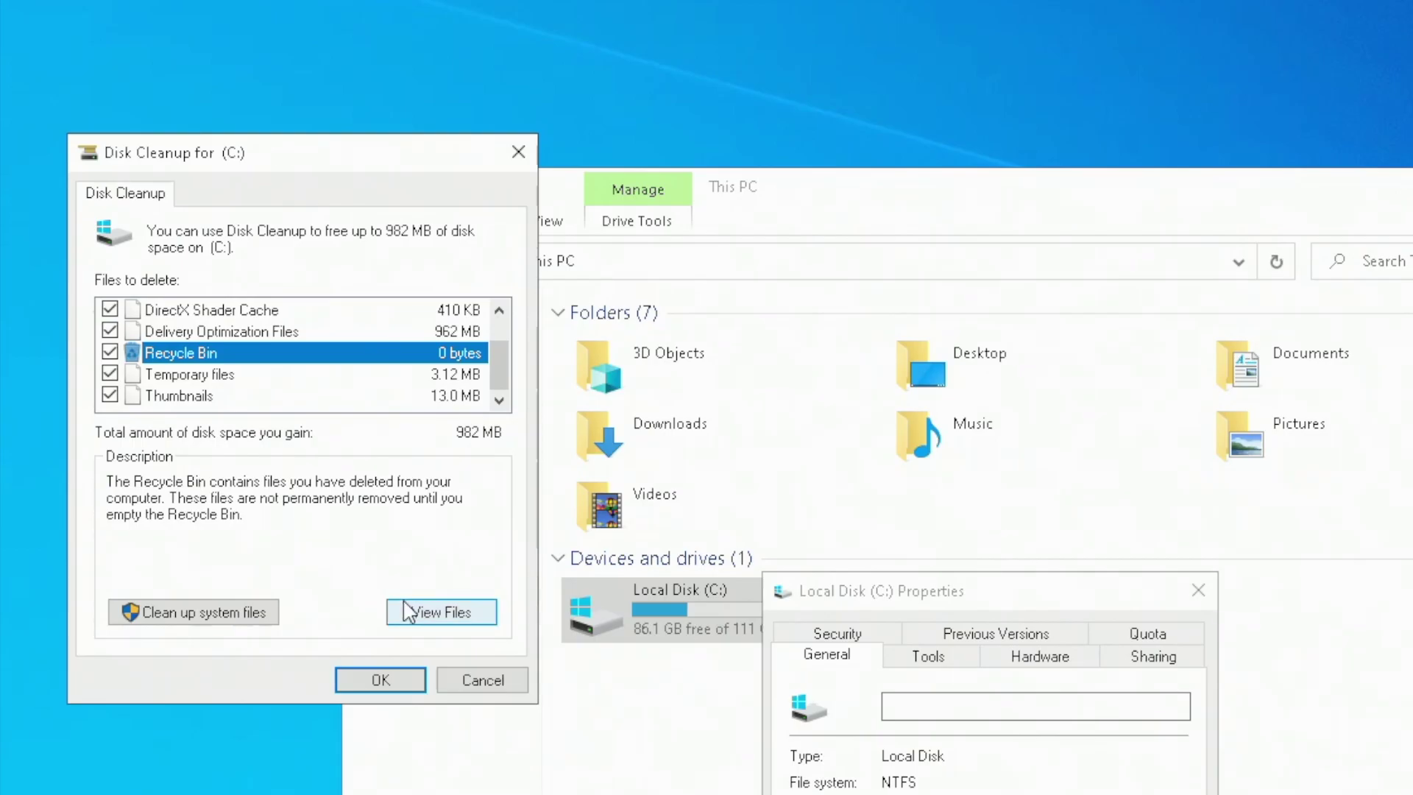
click(379, 680)
click(1072, 583)
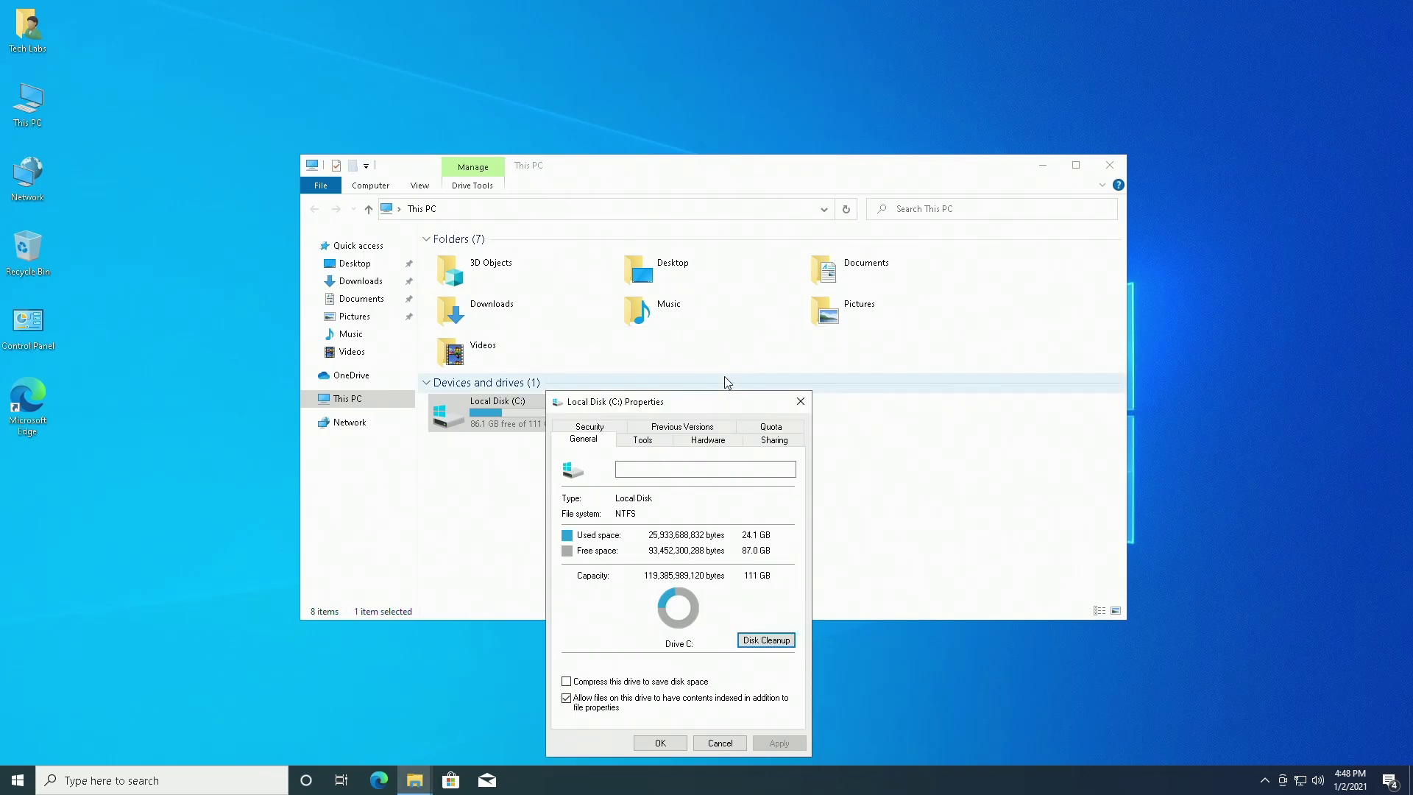
Close the C: drive properties and This PC, then refresh the desktop
click(801, 402)
click(710, 481)
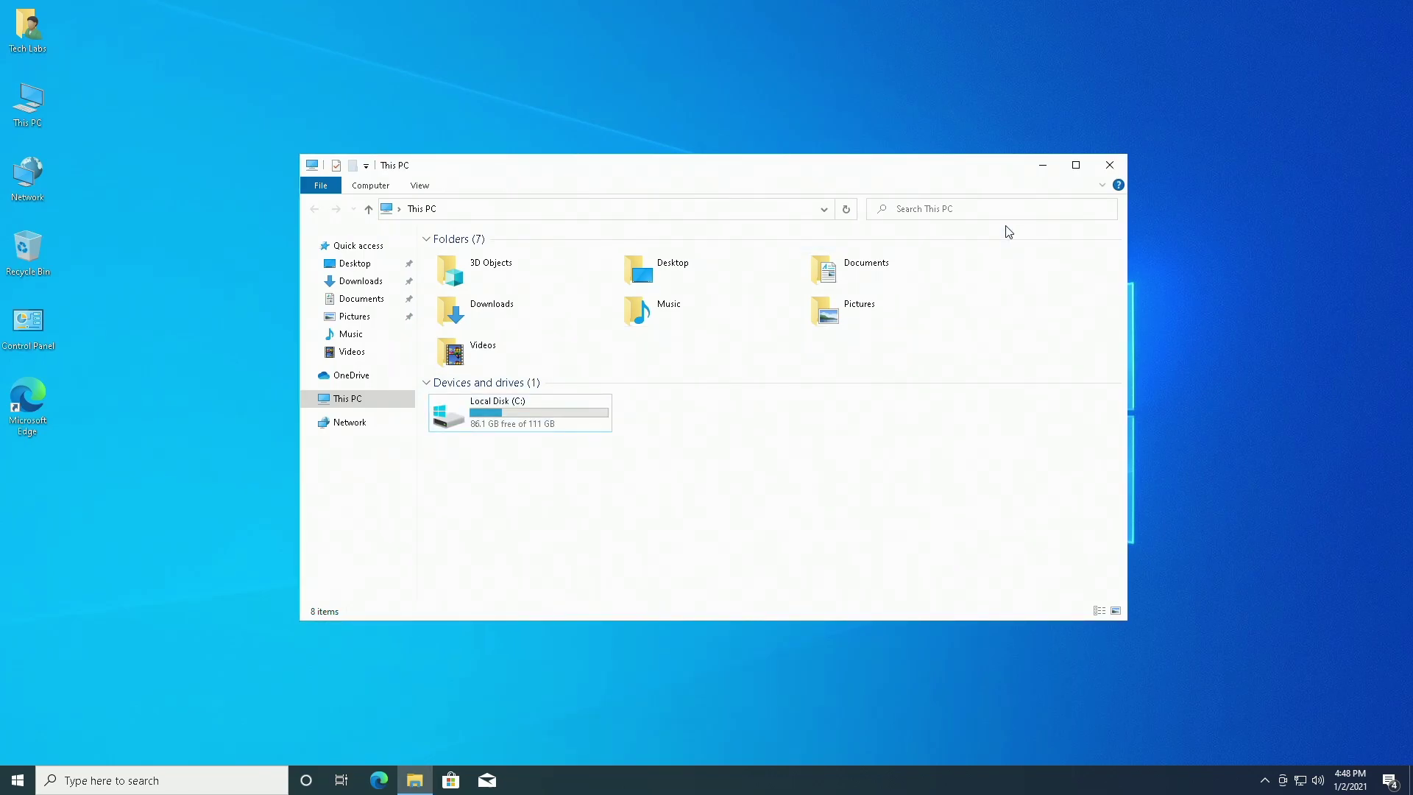
click(1109, 165)
right_click(749, 233)
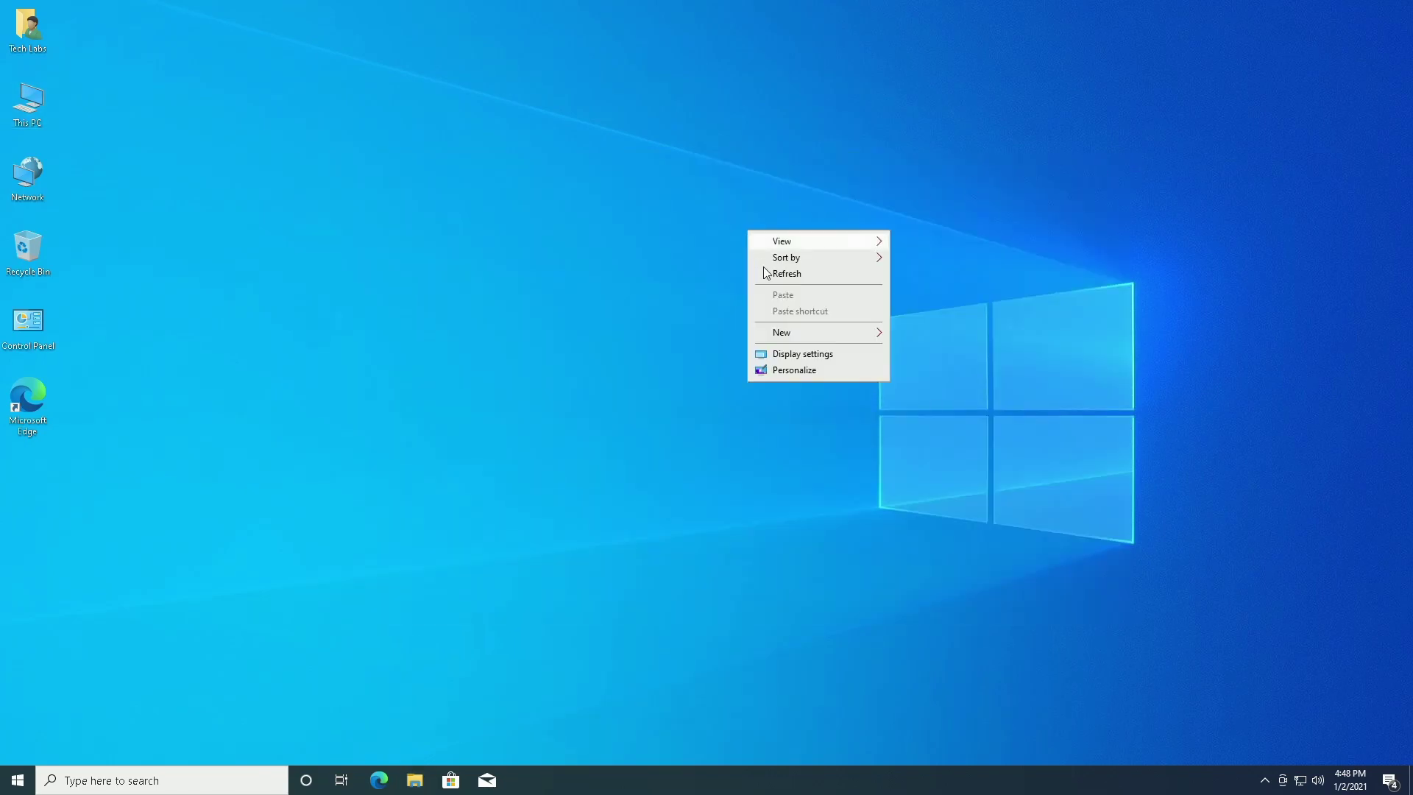
click(772, 273)
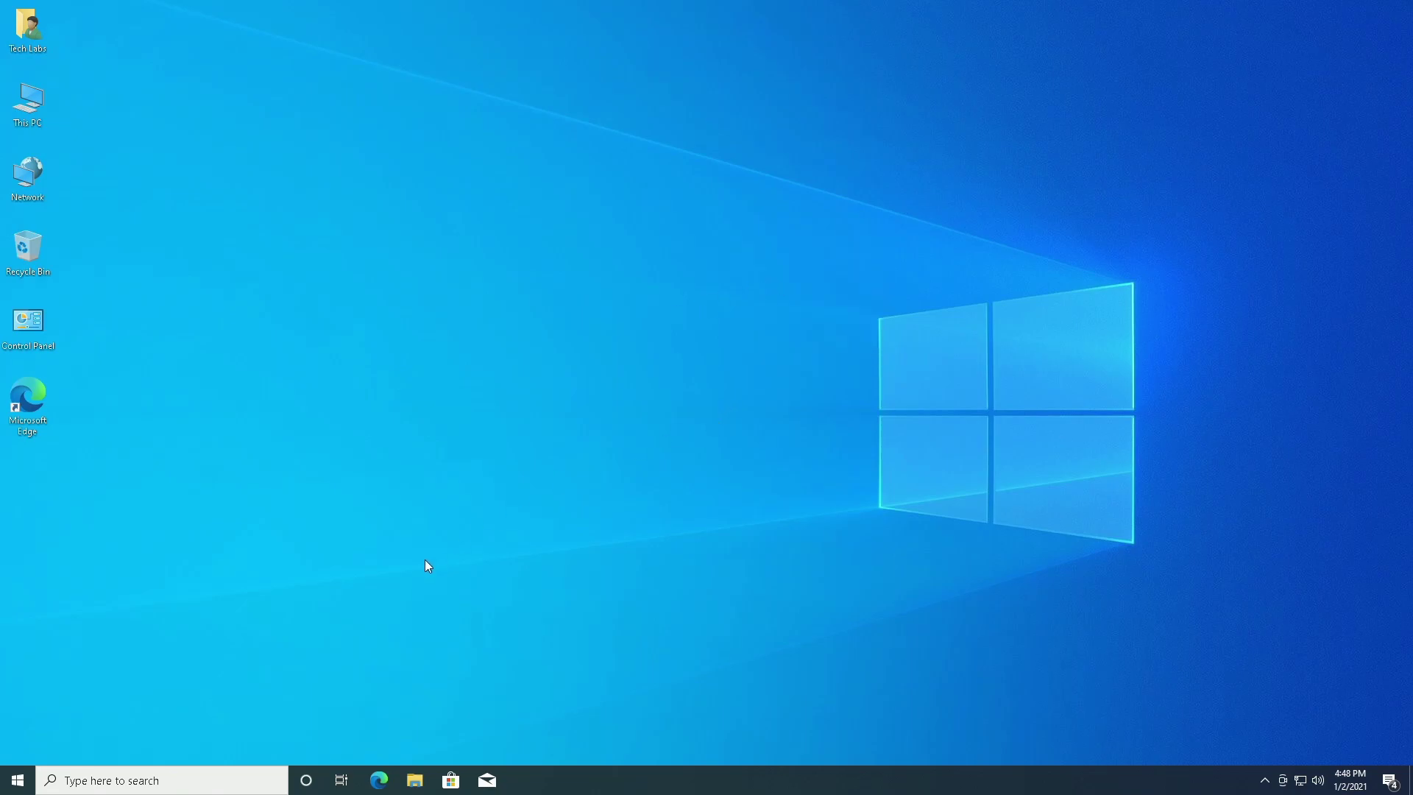
Permanently delete all 13 items in %temp%, skipping the in-use aria-debug-6680 file
click(156, 781)
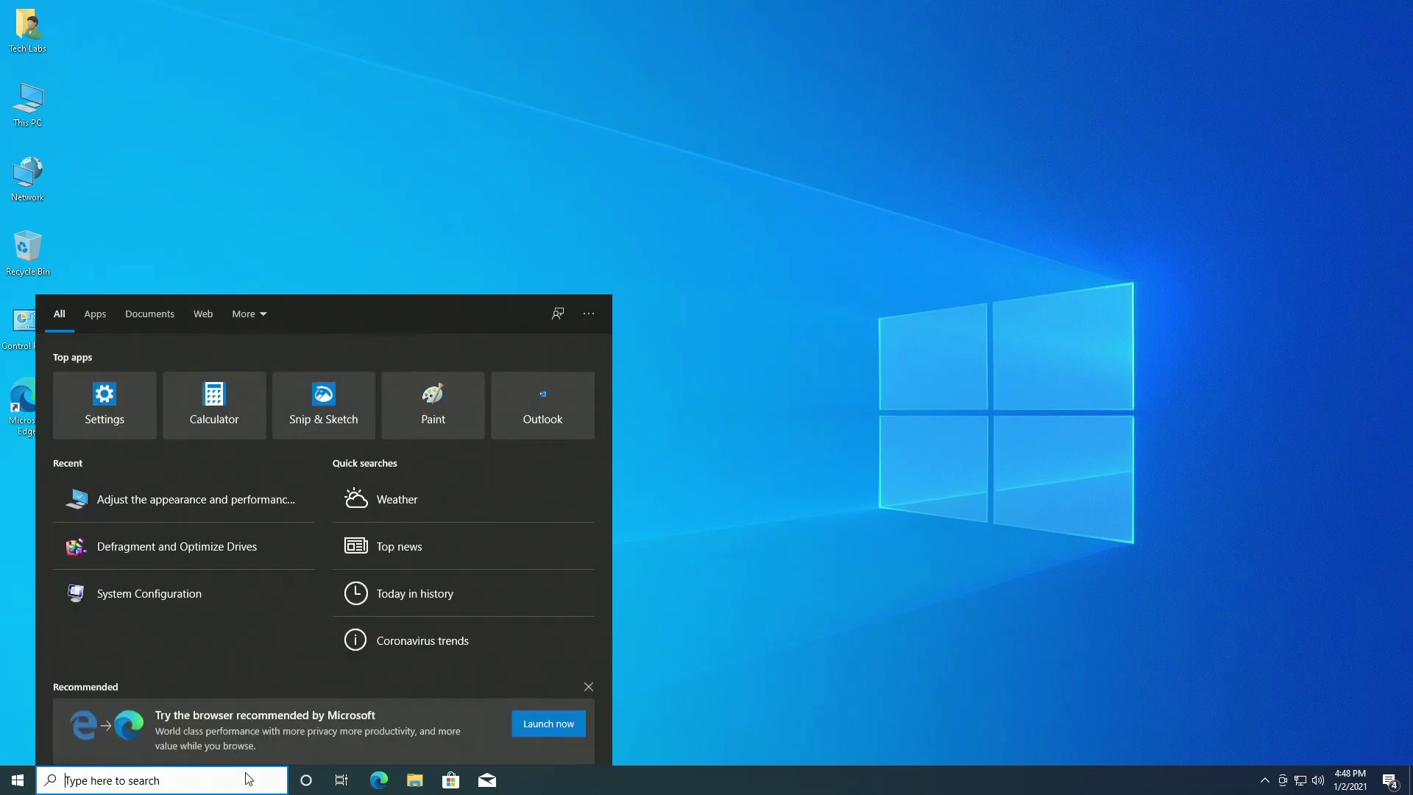
text(%temp)
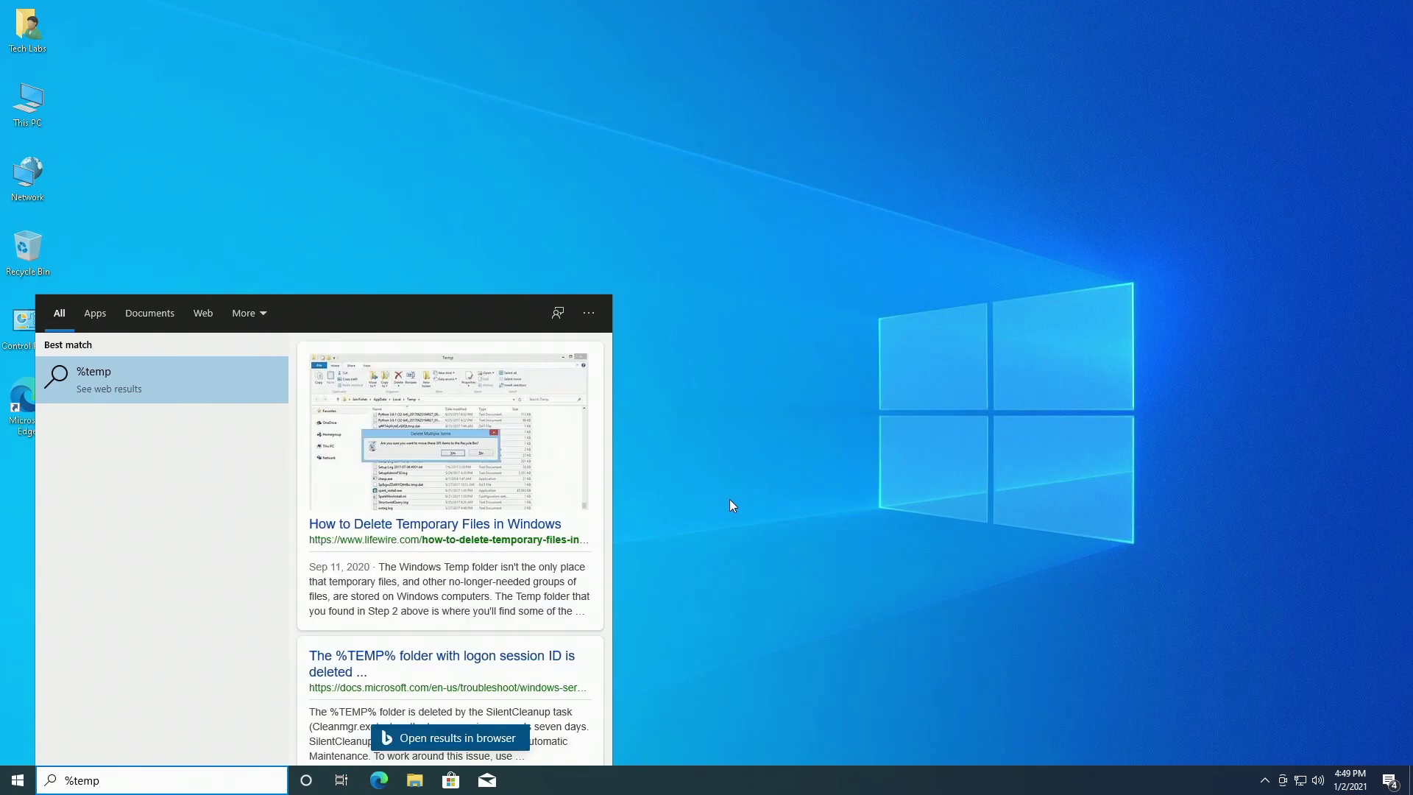
text(%)
key(Return)
key(ctrl+a)
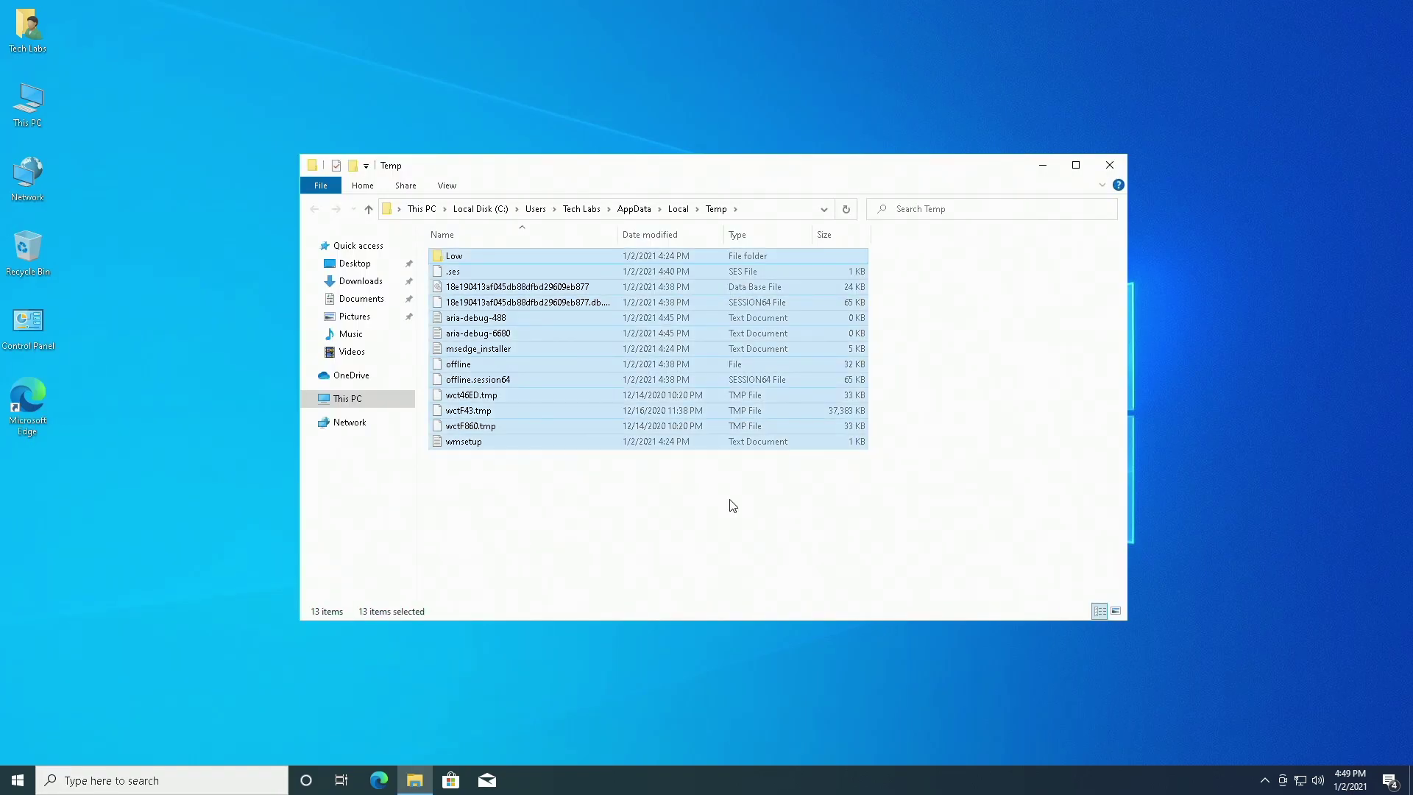
key(shift+Delete)
key(Return)
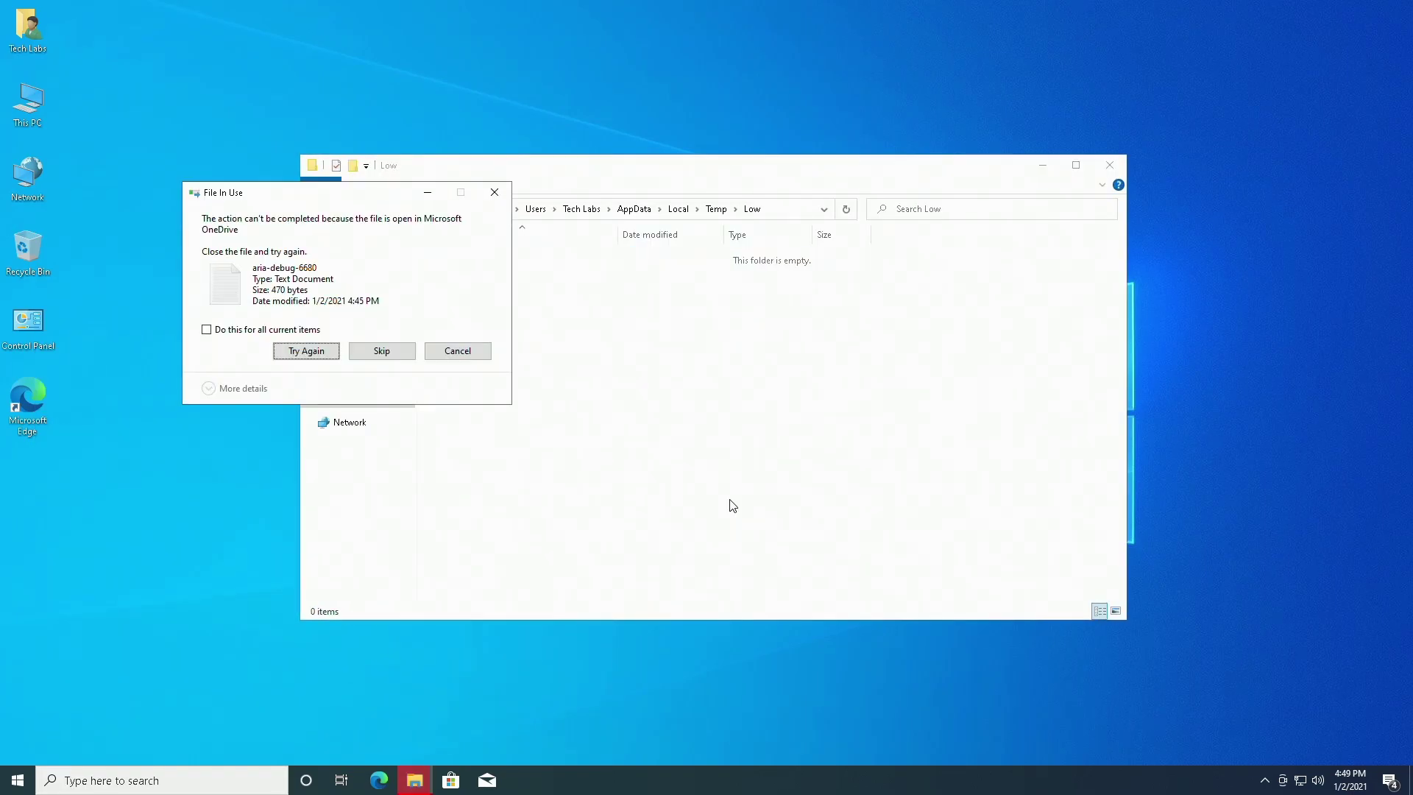
click(382, 350)
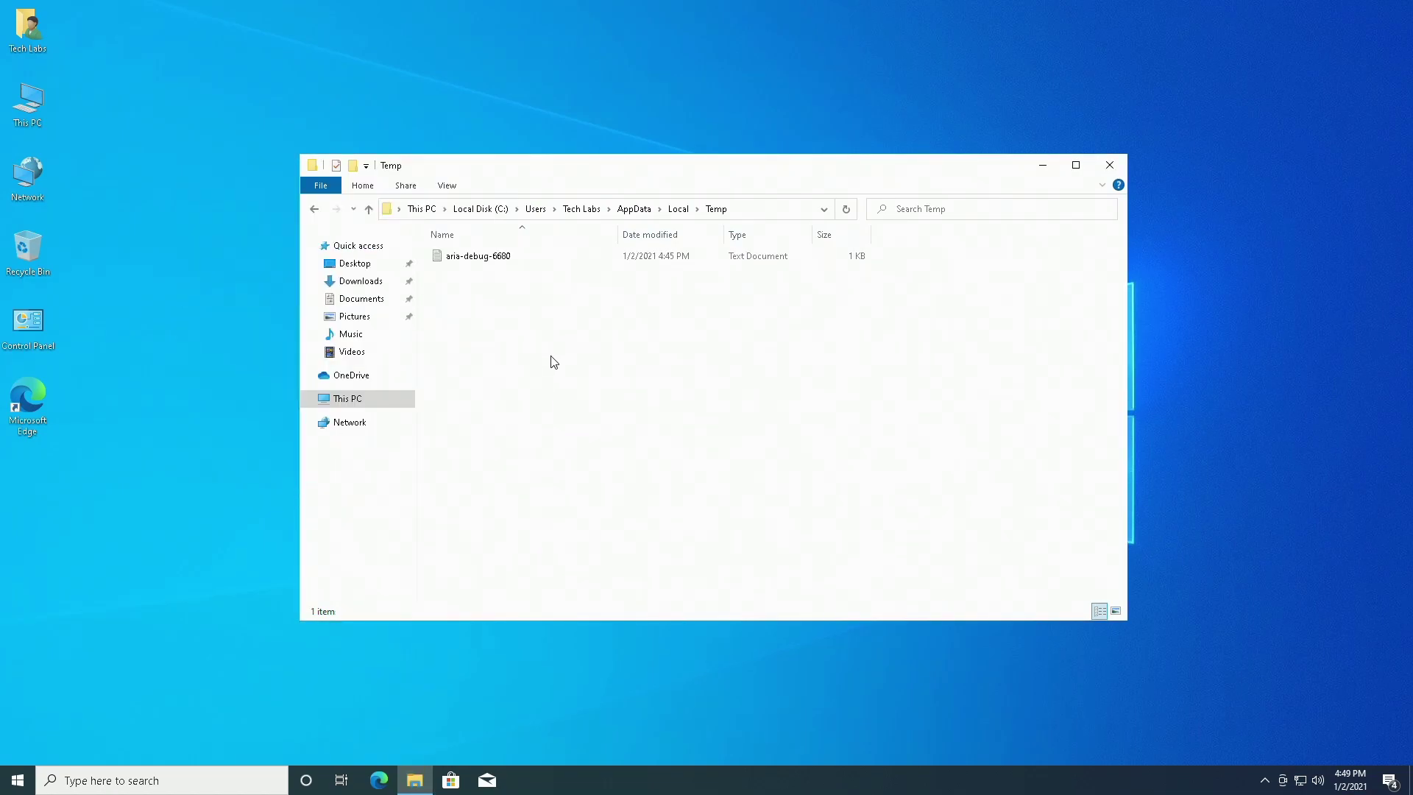
Close the Temp folder window and refresh the desktop
click(1107, 167)
right_click(617, 191)
click(656, 251)
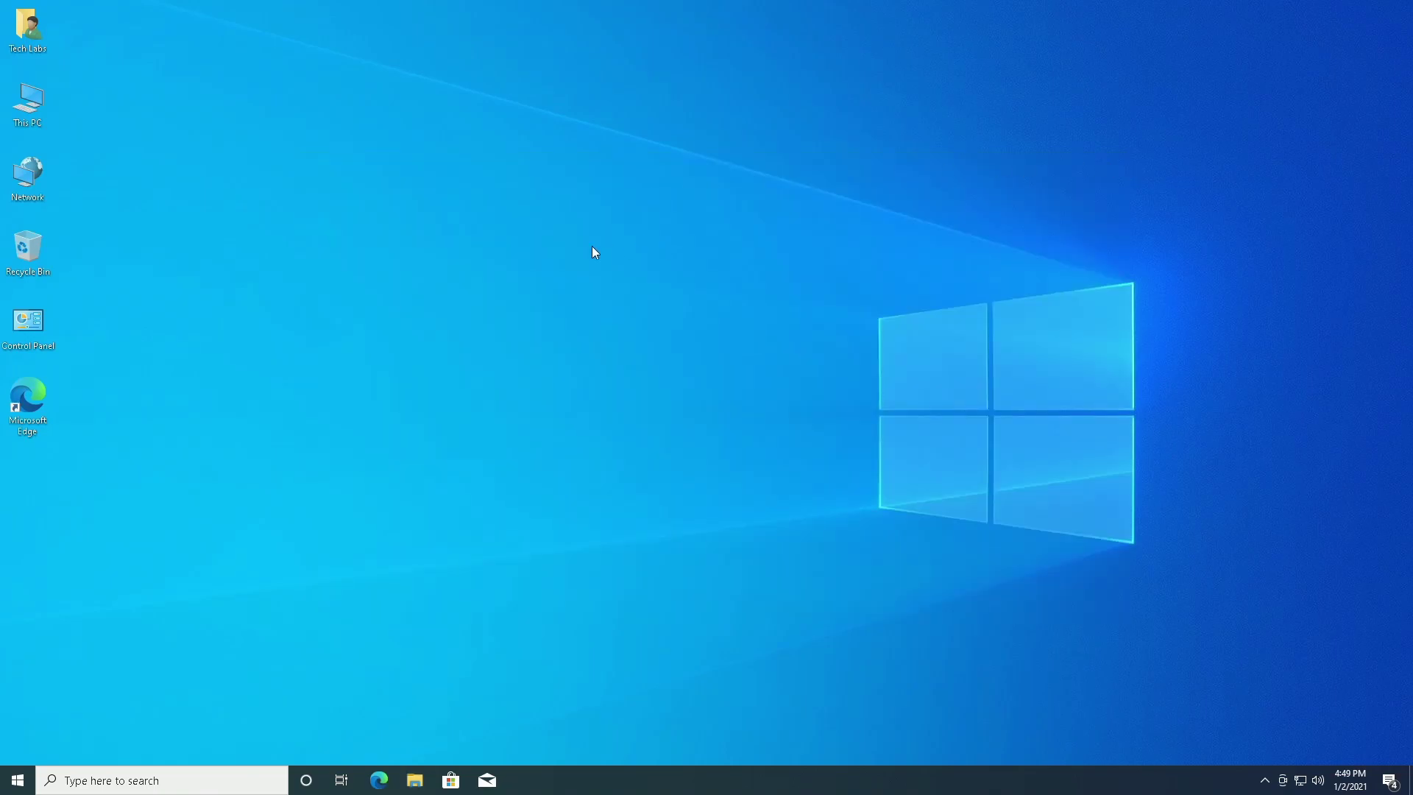
Clear every pending notification in the Action Center and dismiss the panel
click(1388, 780)
click(1370, 691)
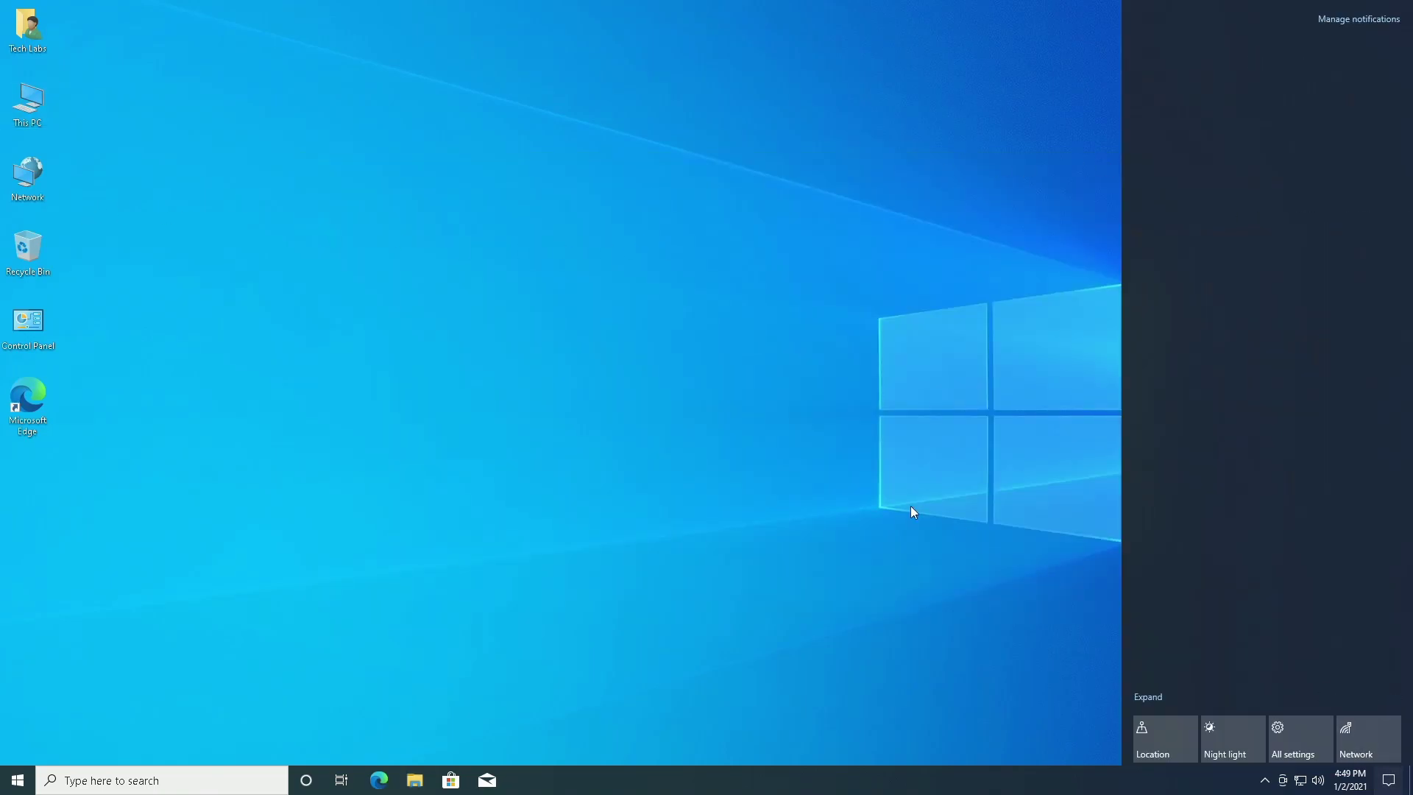
click(912, 512)
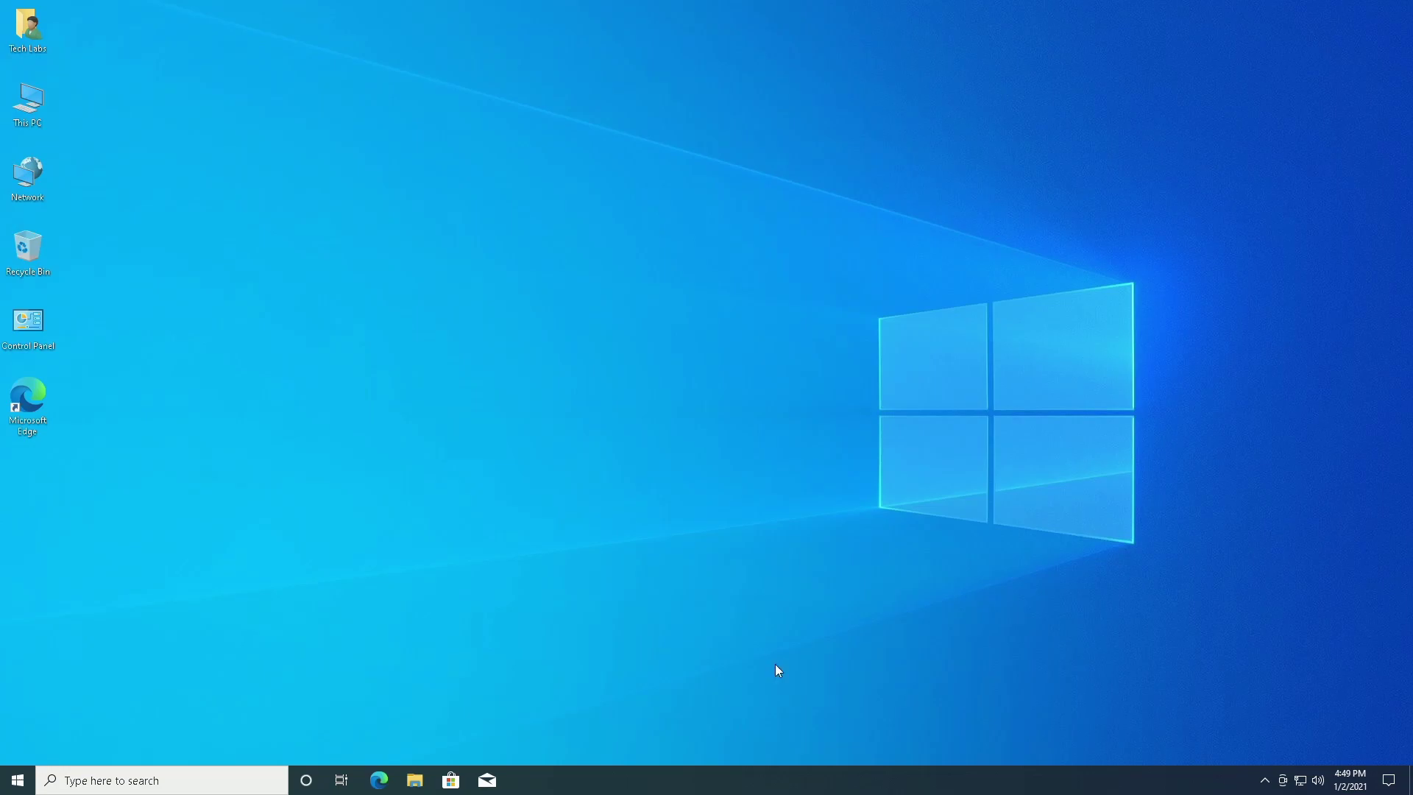